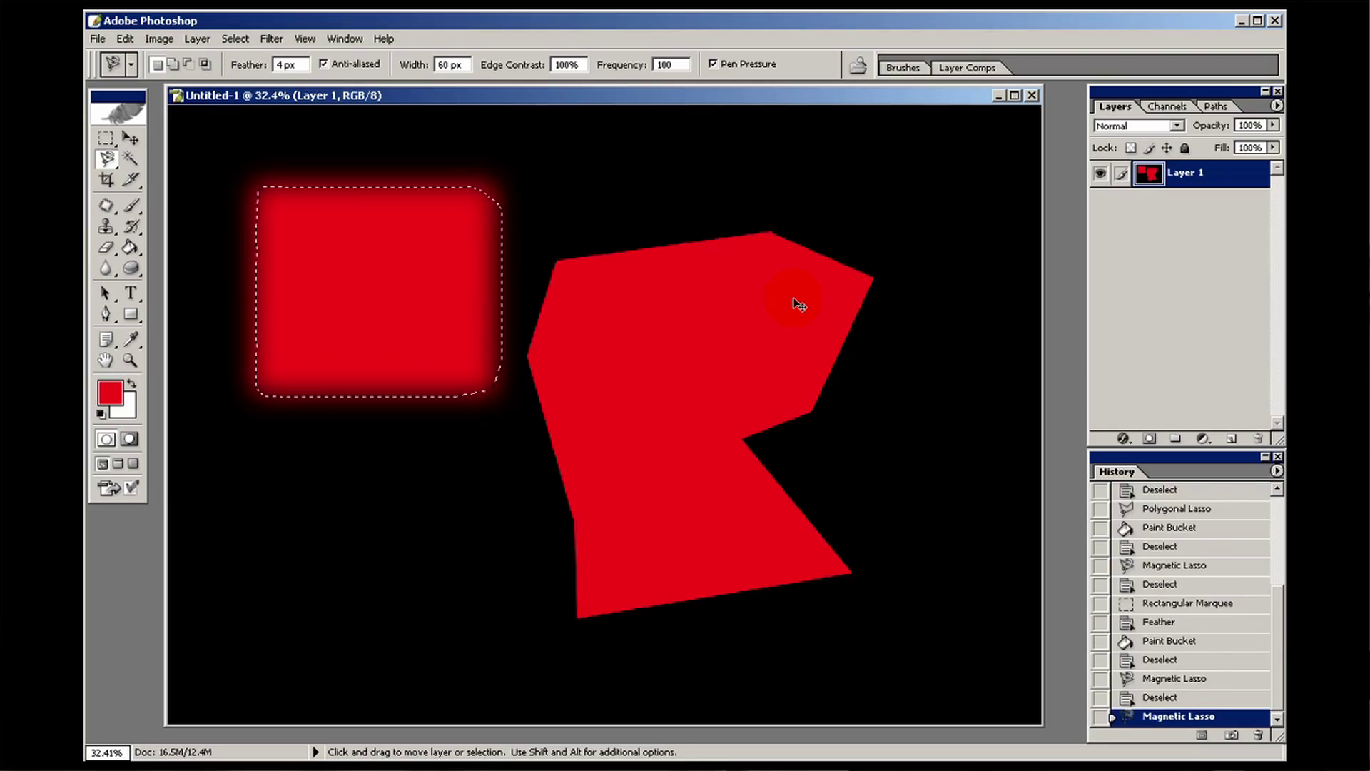
Clear the selection, minimize the Untitled-1 document and open the wedding bouquet photo, fitted to the work area.
key("ctrl+d")
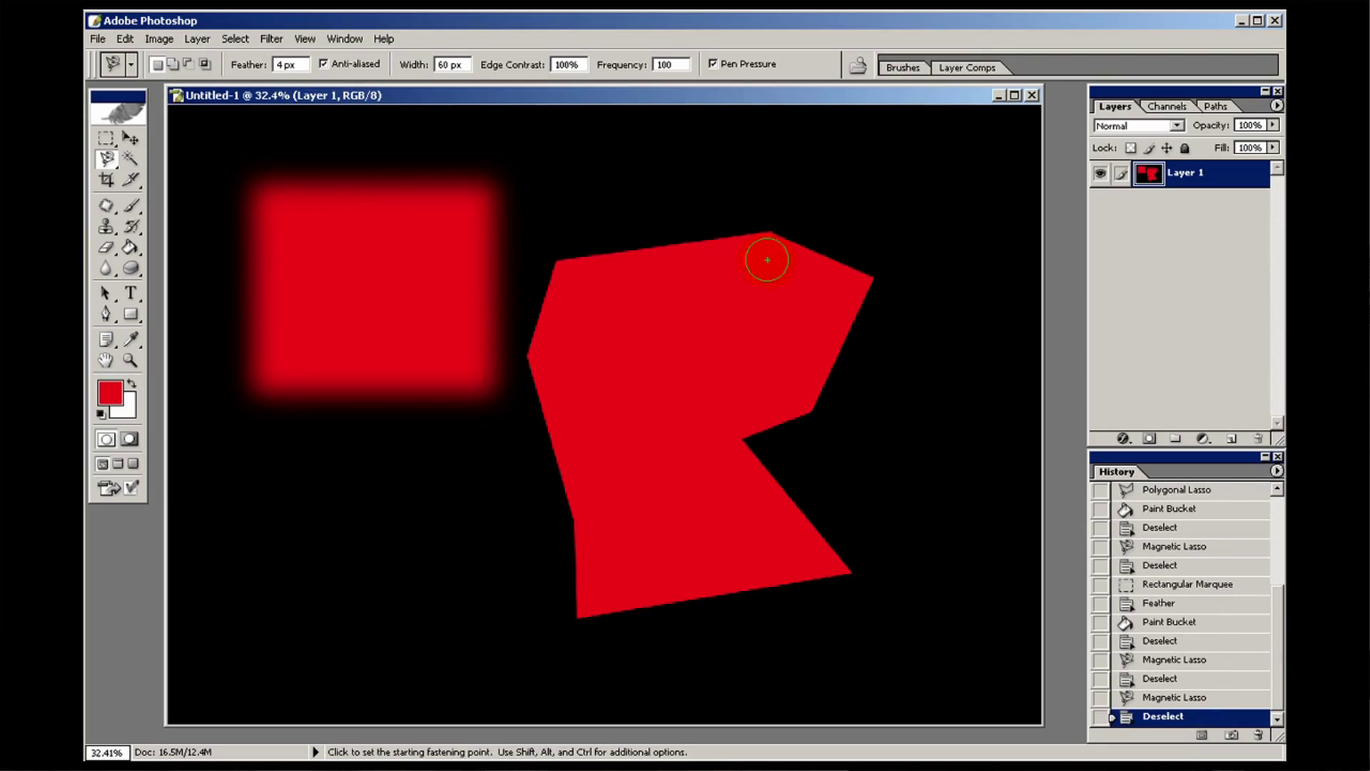
left_click(997, 95)
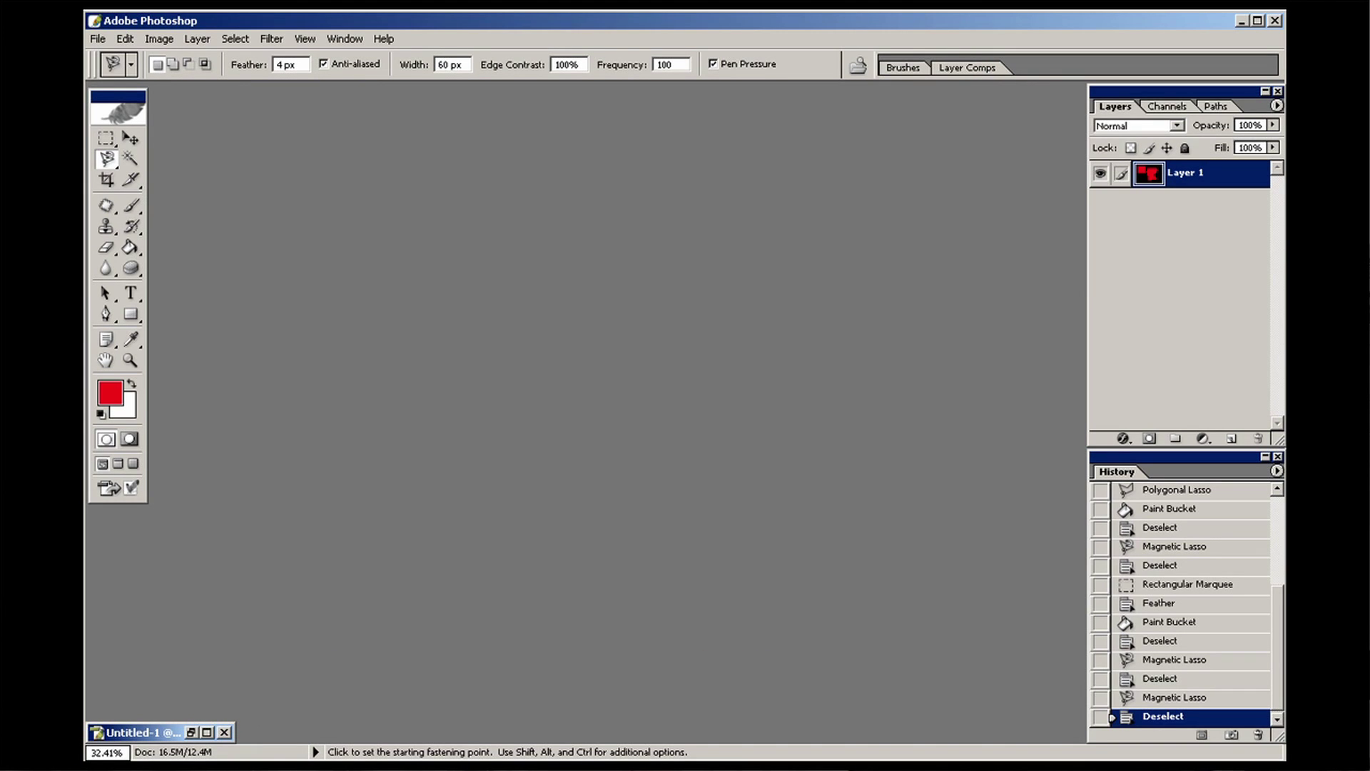
left_click_drag(1285, 286, 957, 422)
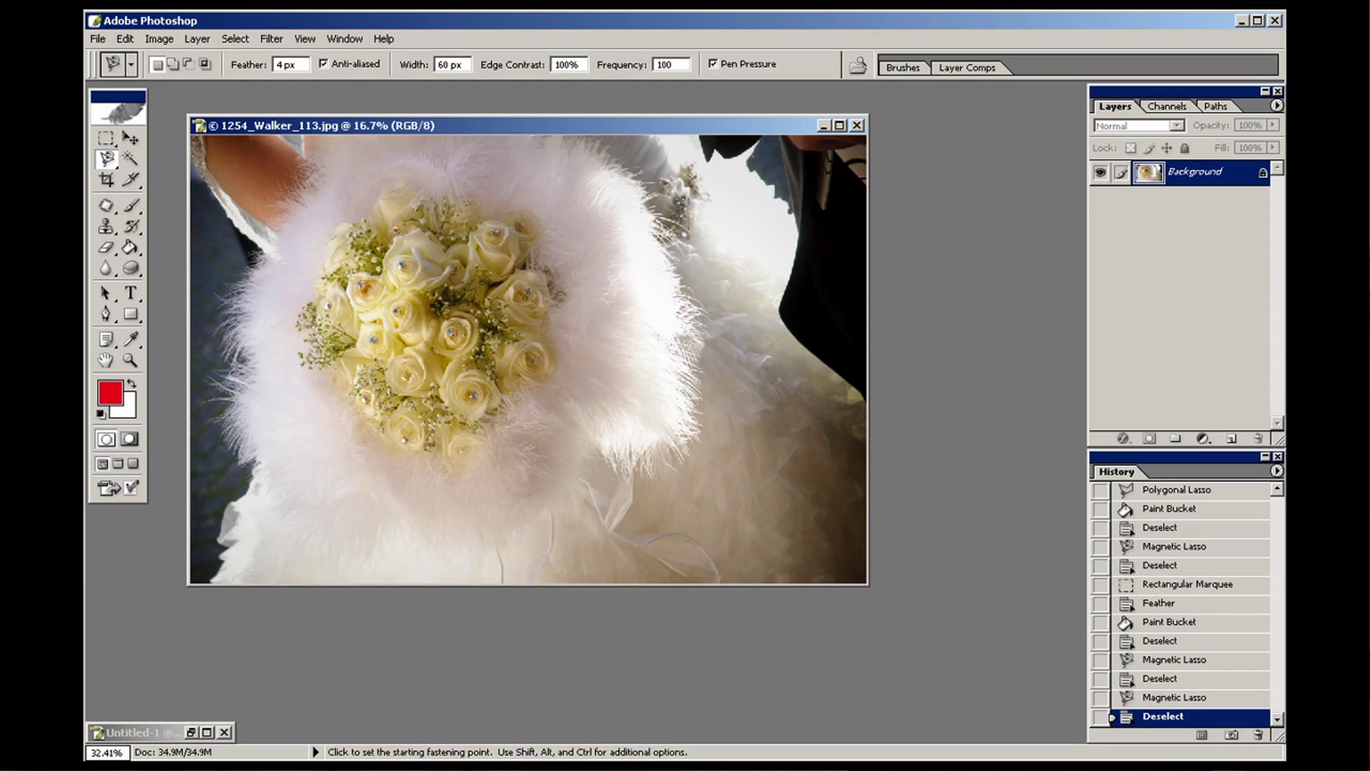
key("ctrl+0")
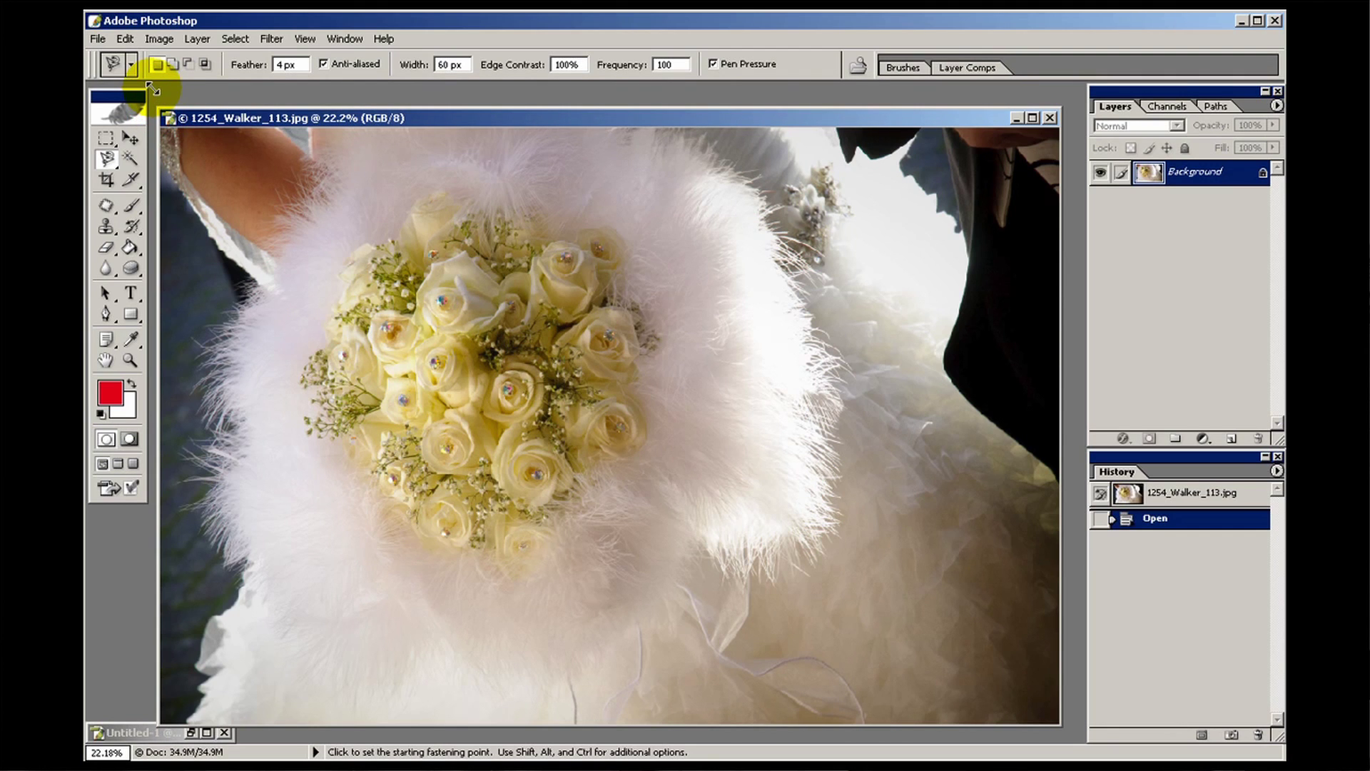
left_click_drag(152, 90, 149, 70)
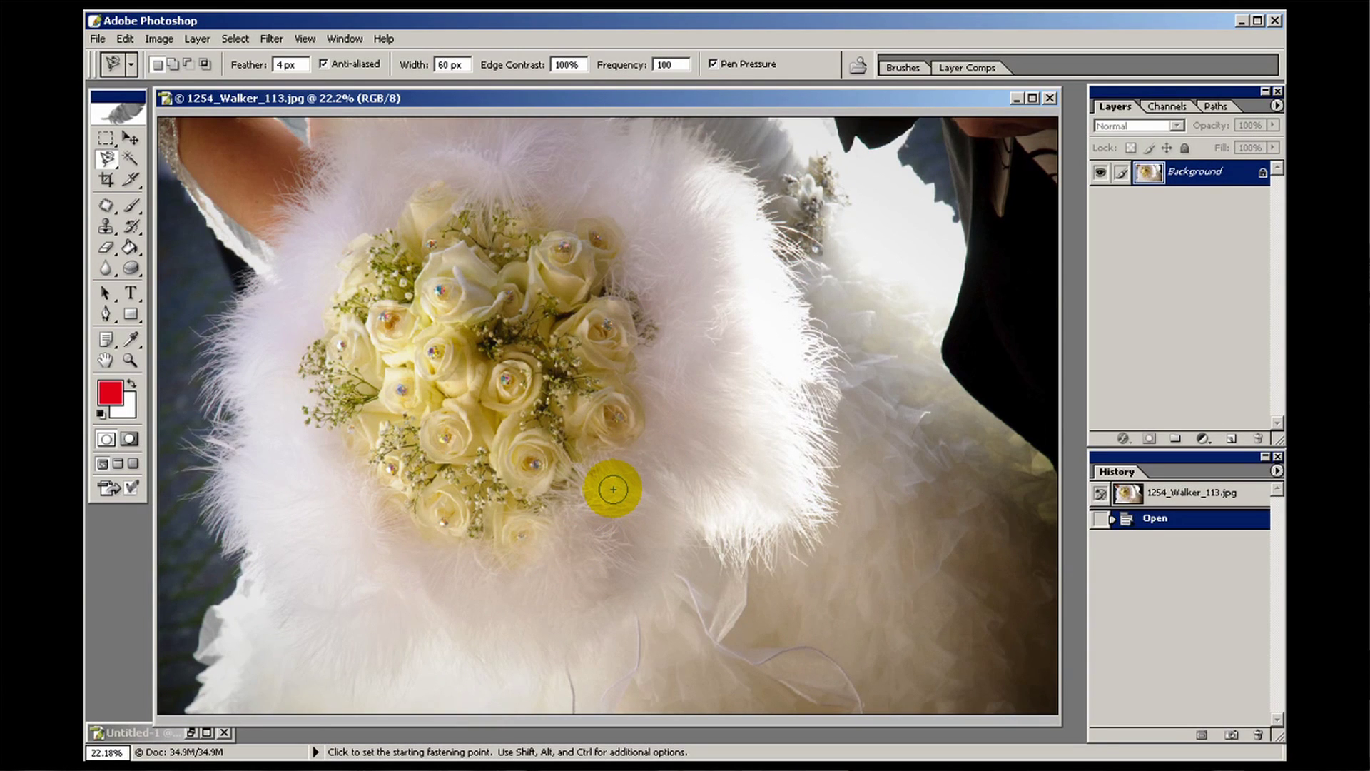
Draw an elliptical selection around the round bouquet of roses and reposition it so it encloses the flowers.
left_click(107, 140)
left_click_drag(107, 140, 179, 154)
left_click_drag(330, 185, 689, 561)
mouse_move(561, 438)
left_mouse_down()
mouse_move(537, 419)
mouse_move(540, 430)
left_mouse_up()
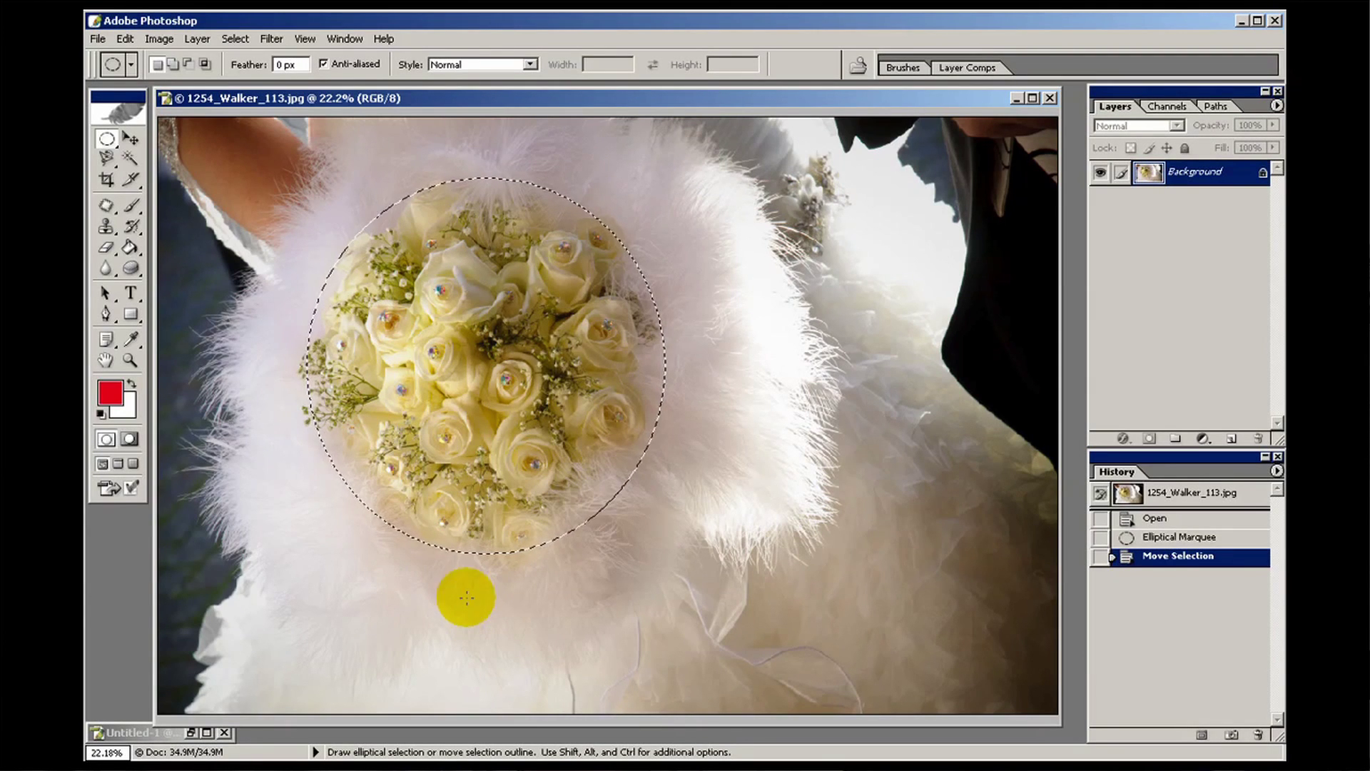
Add the protruding petals of the upper-right rose to the selection with the freehand Lasso in add-to-selection mode.
left_click(130, 361)
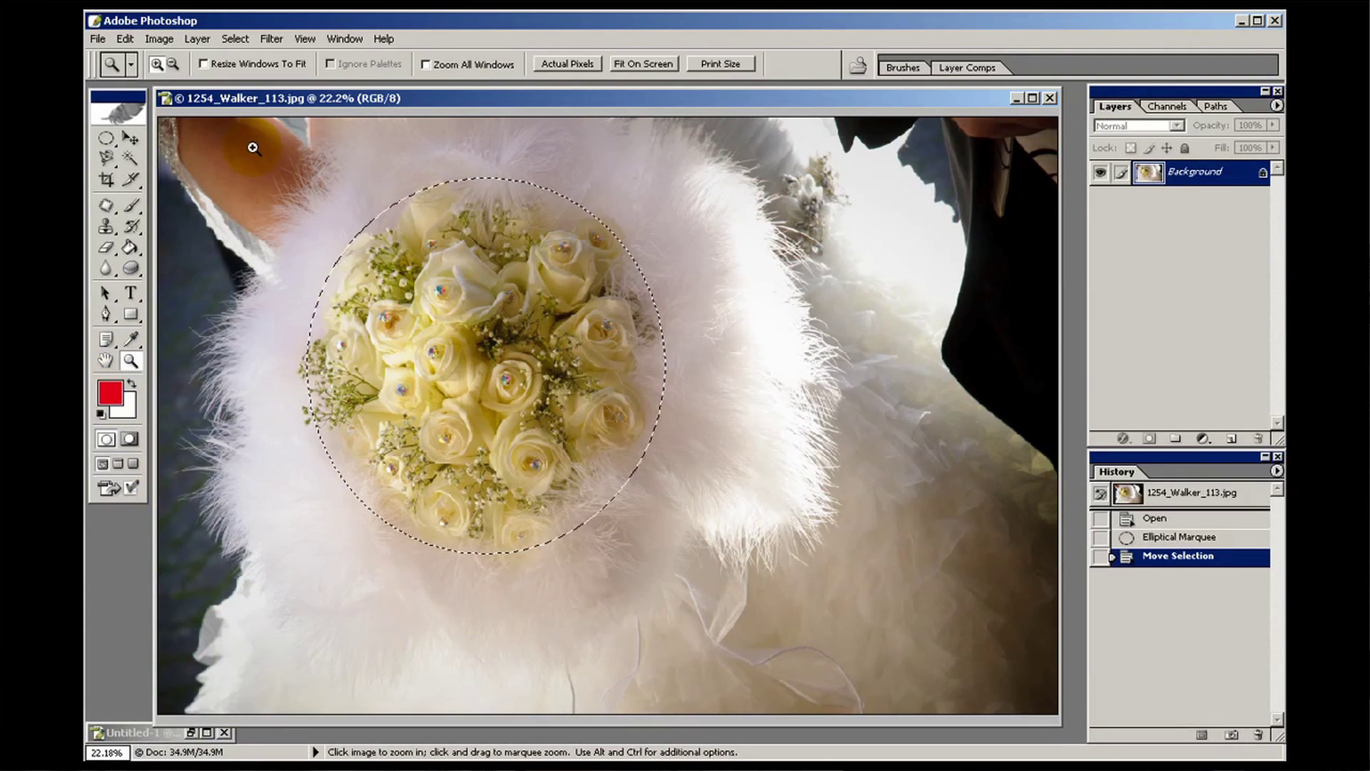
left_click_drag(535, 375, 713, 572)
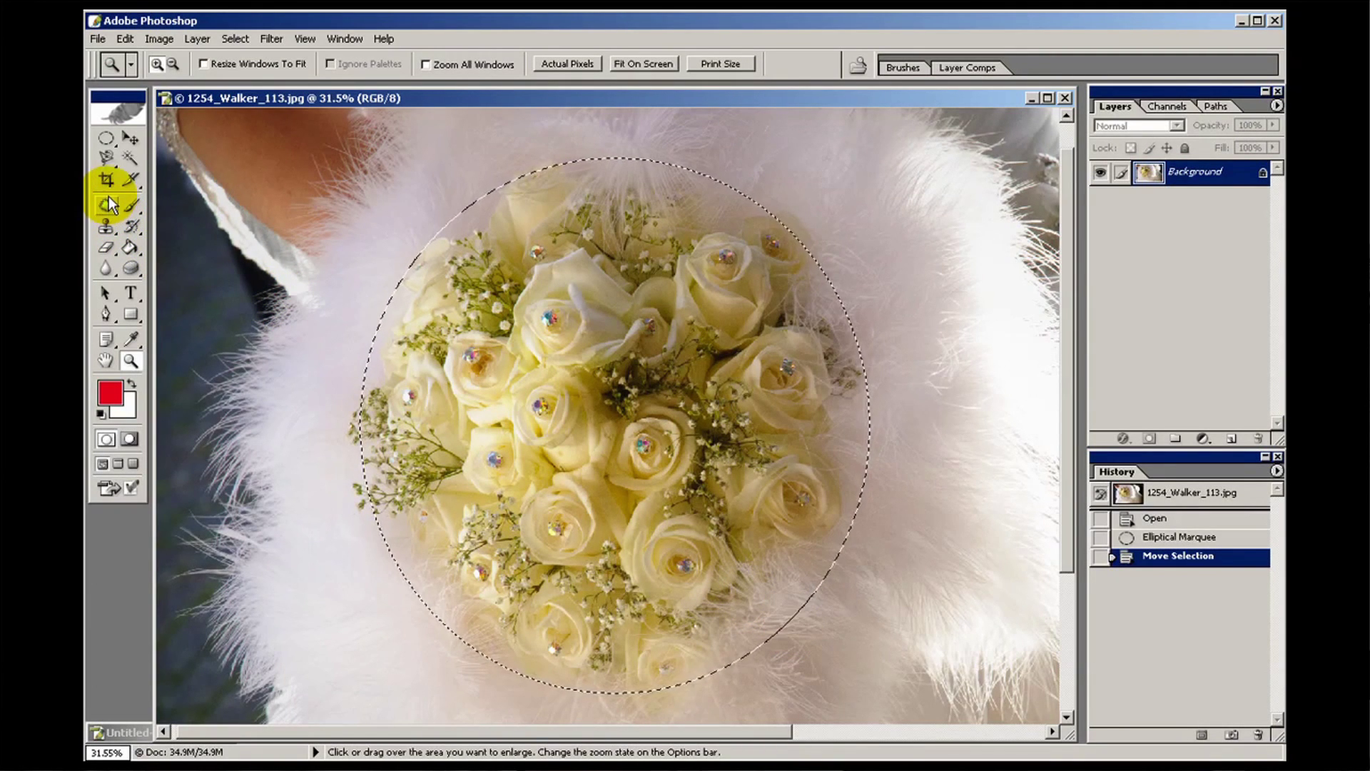
left_click(108, 142)
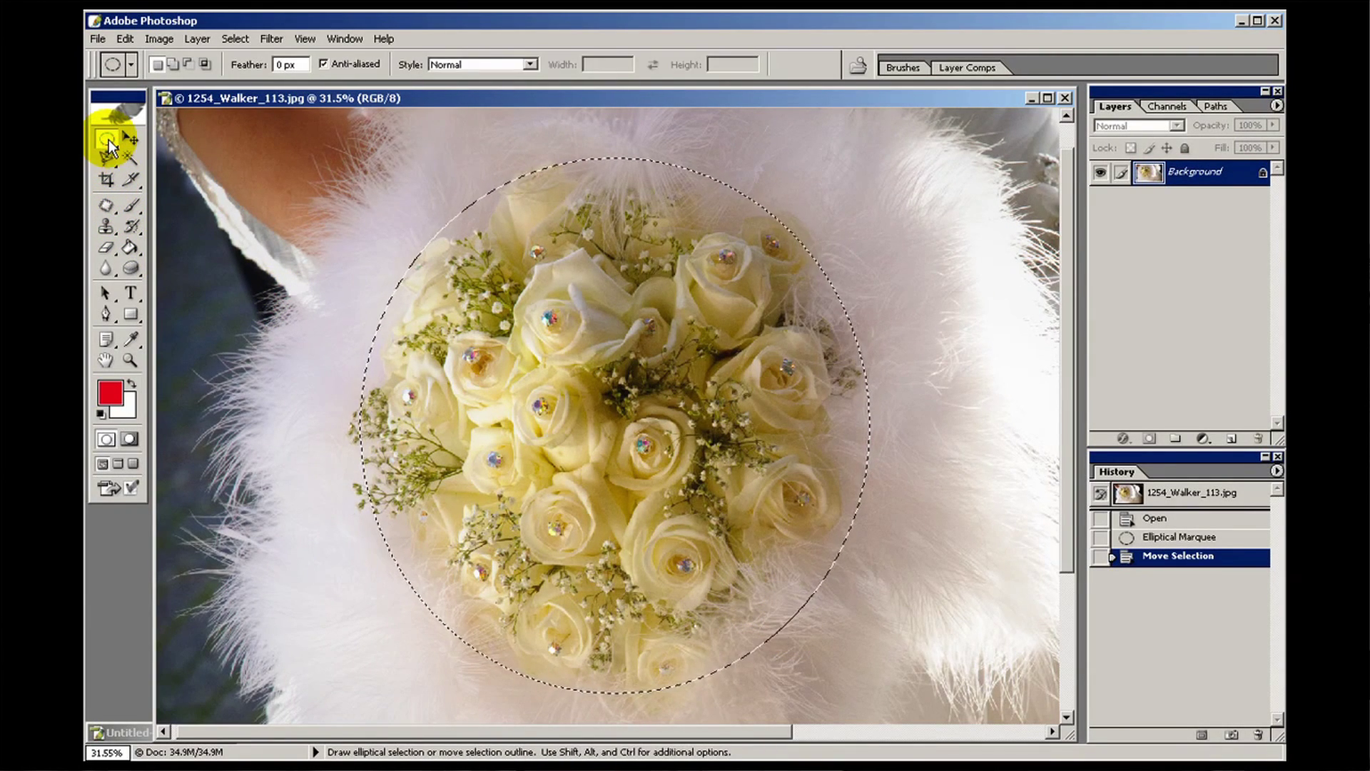
left_click(107, 157)
left_click(106, 153)
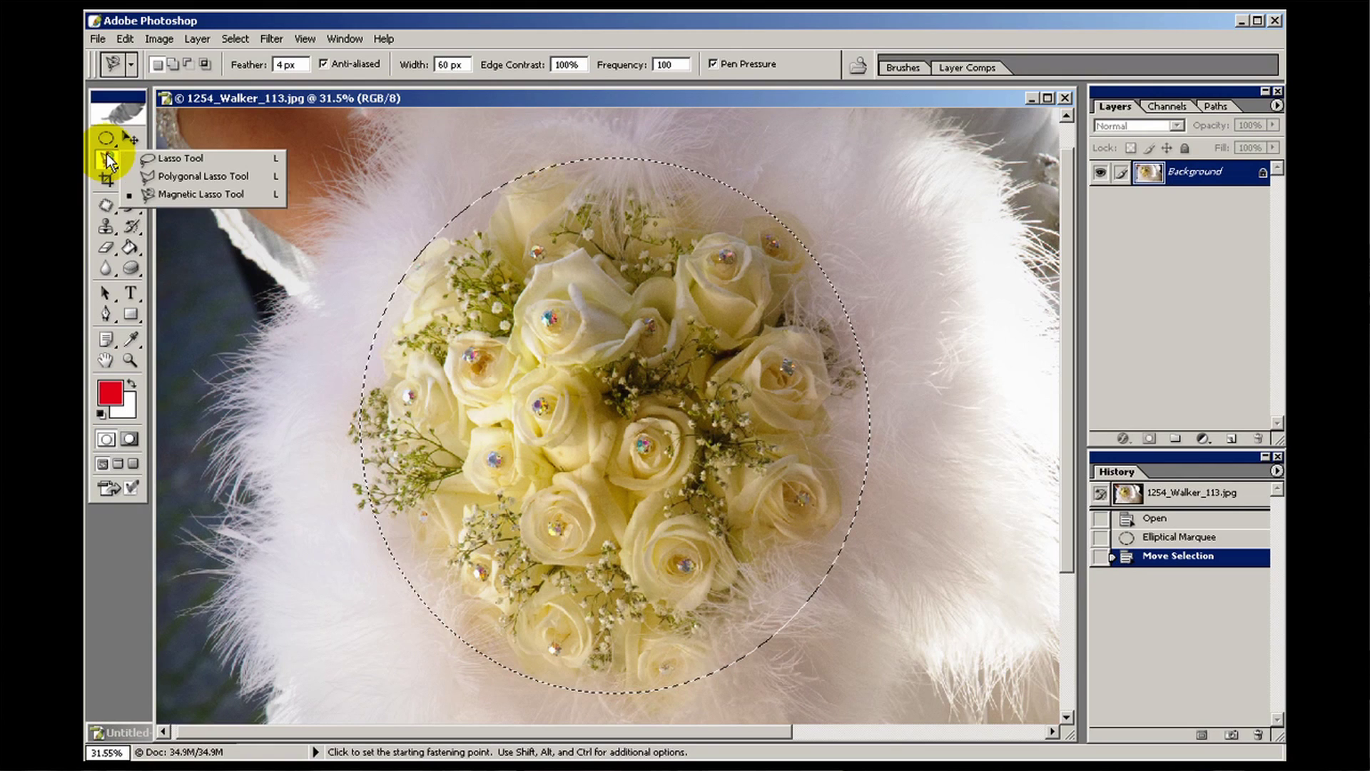
left_click(171, 159)
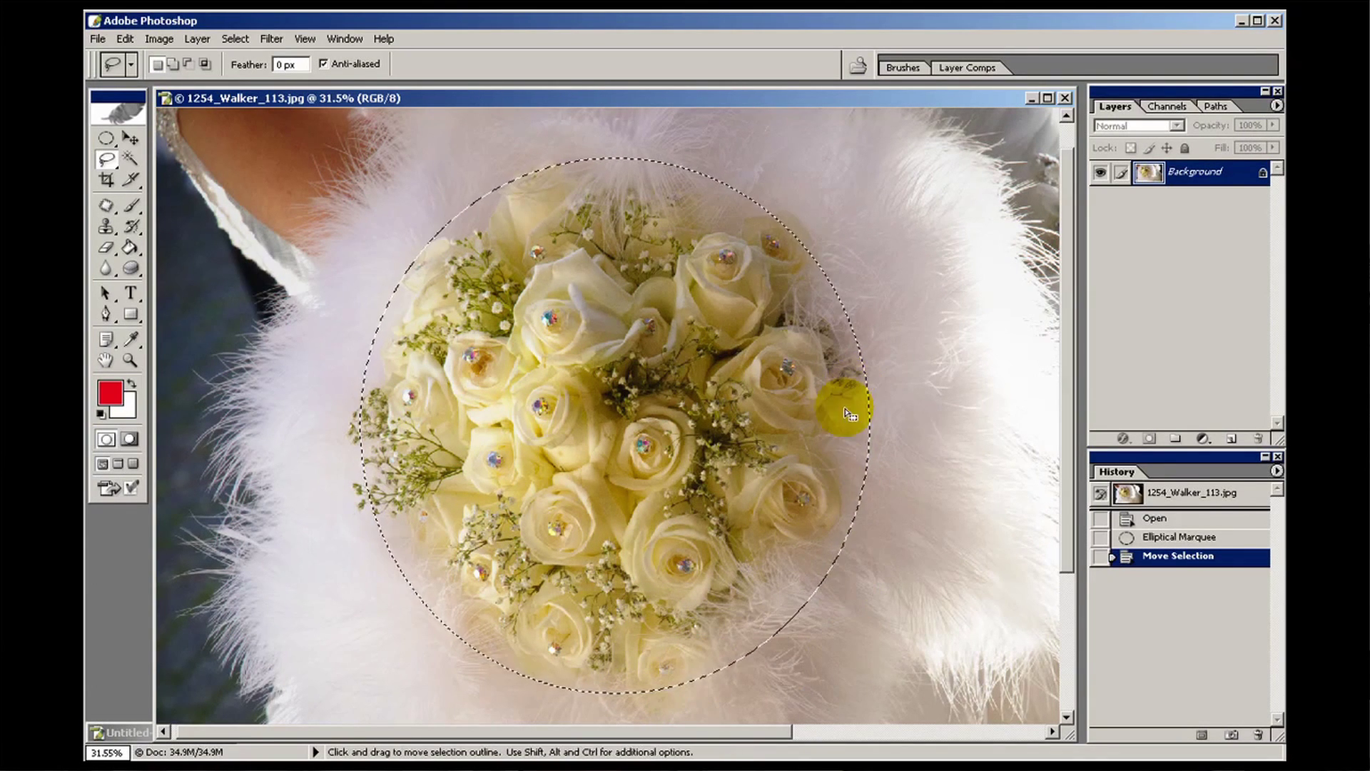
left_click(171, 63)
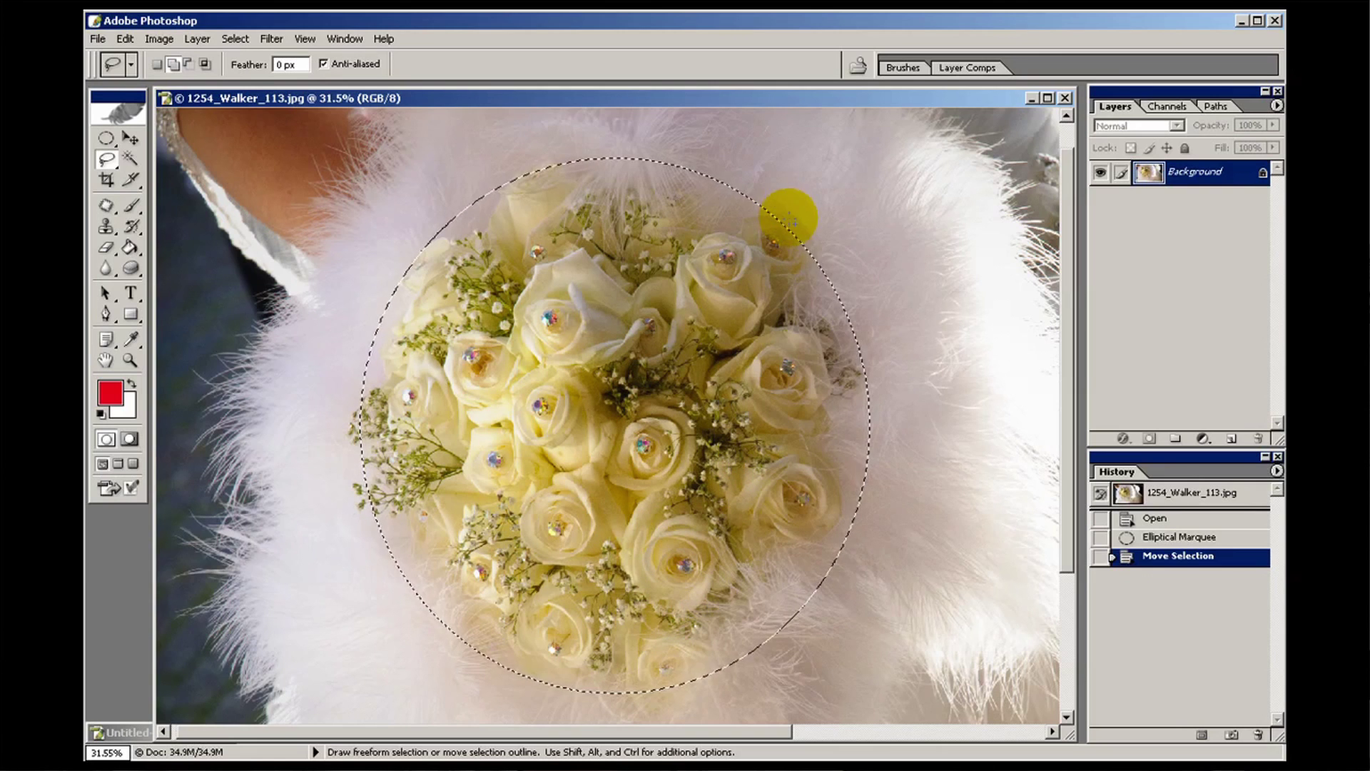
key("z")
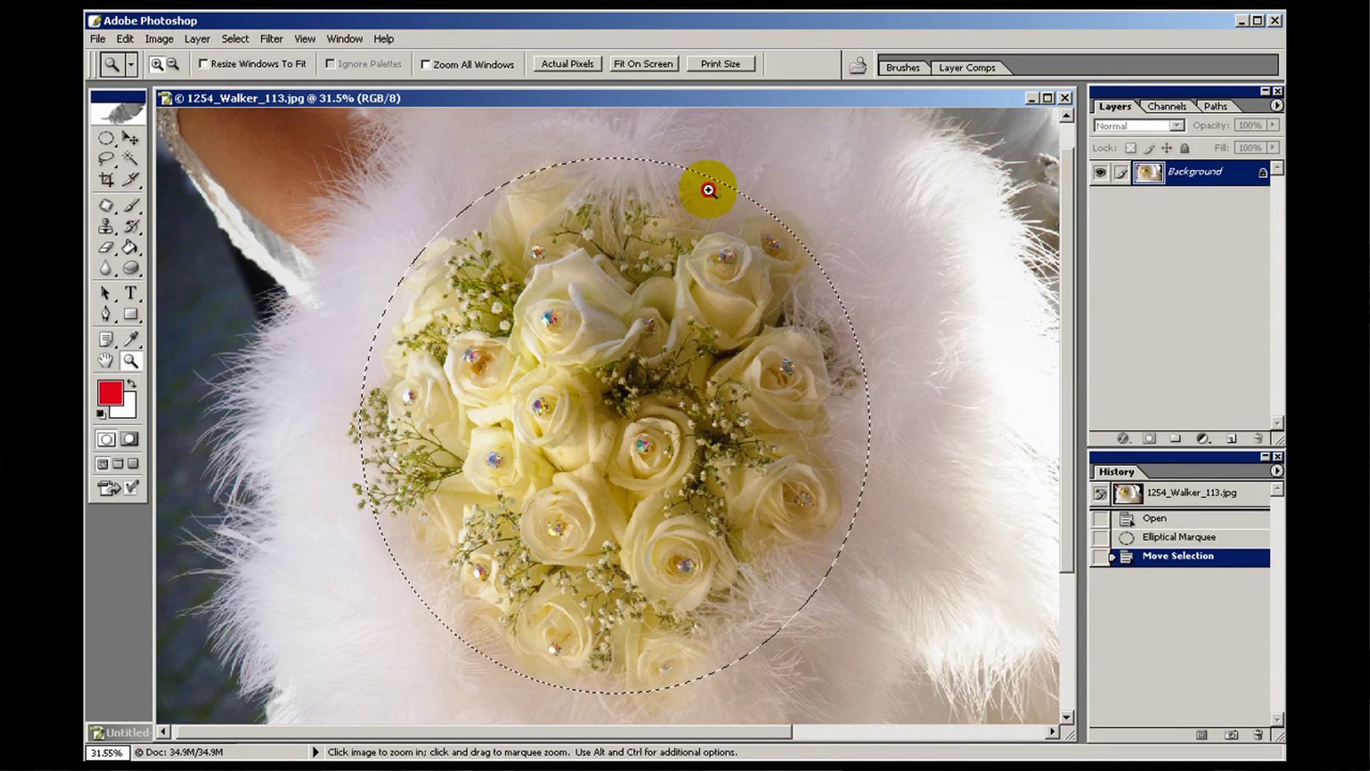
left_click_drag(842, 310, 842, 311)
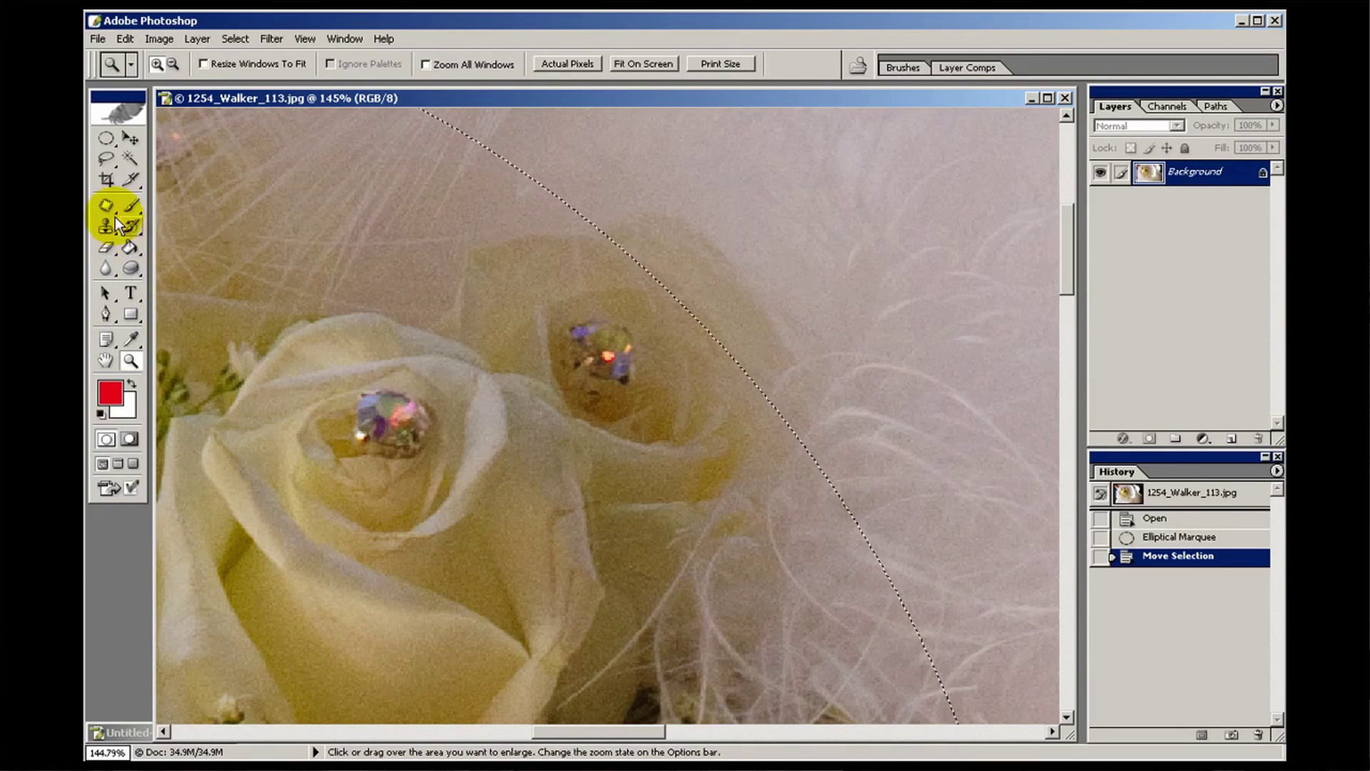
left_click(107, 158)
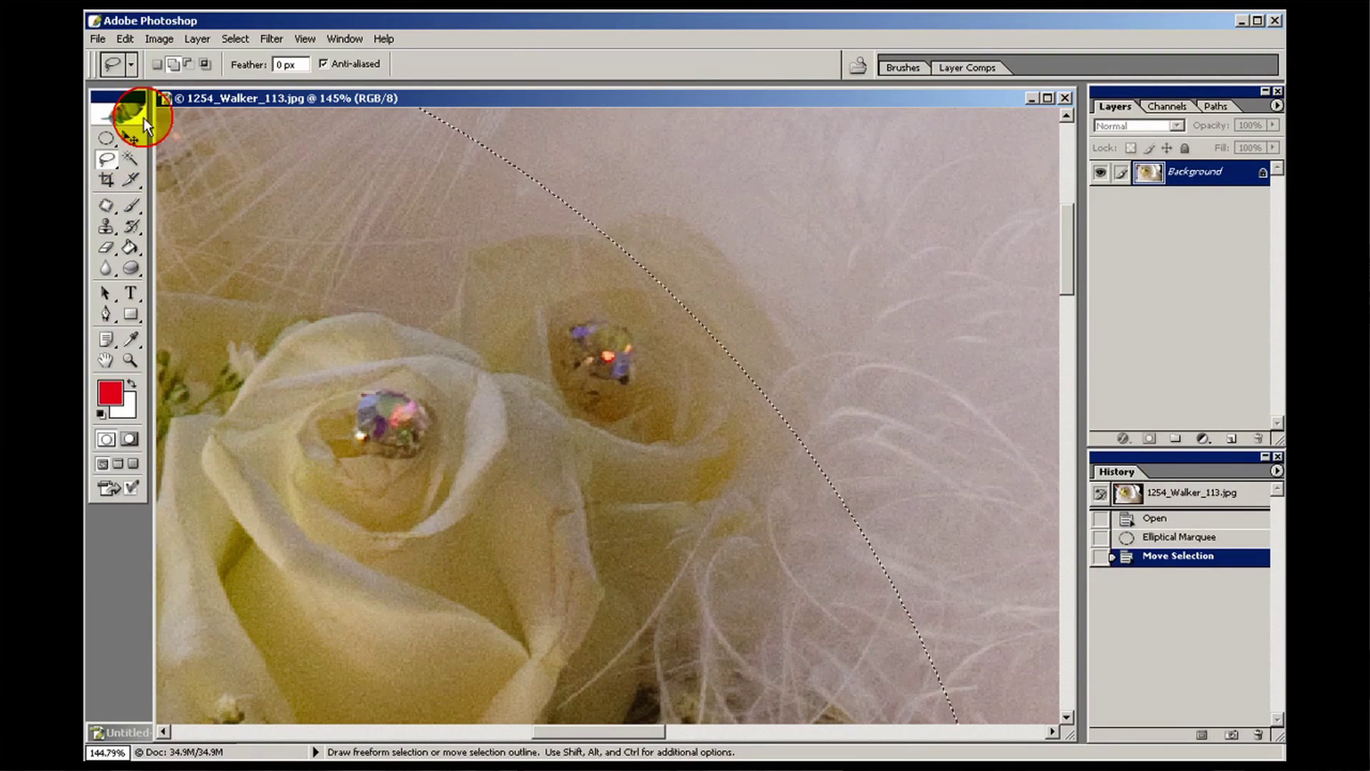
left_click(171, 65)
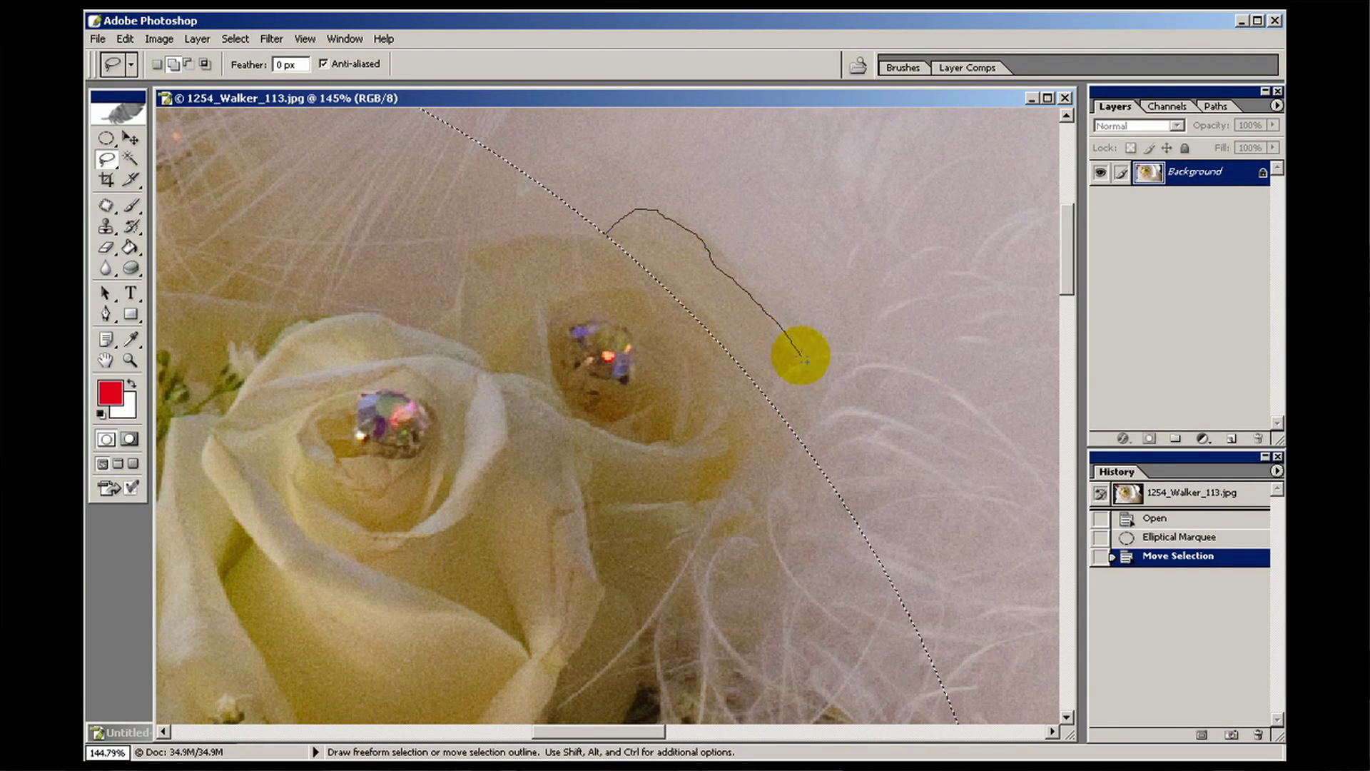
mouse_move(805, 500)
left_mouse_down()
mouse_move(754, 531)
mouse_move(640, 507)
left_mouse_up()
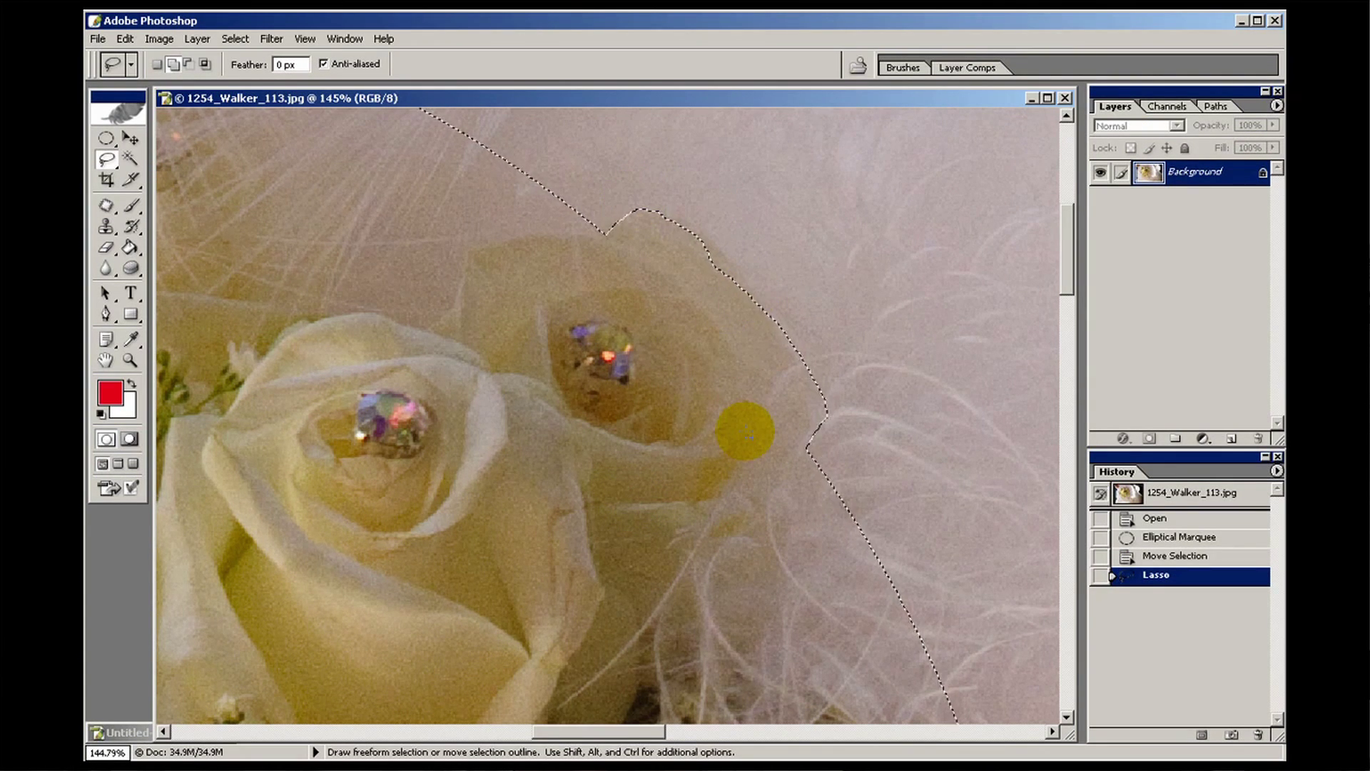
Subtract the feathers above the upper-right roses from the selection, tracing the rose edges with the freehand Lasso.
left_click_drag(593, 331, 870, 518)
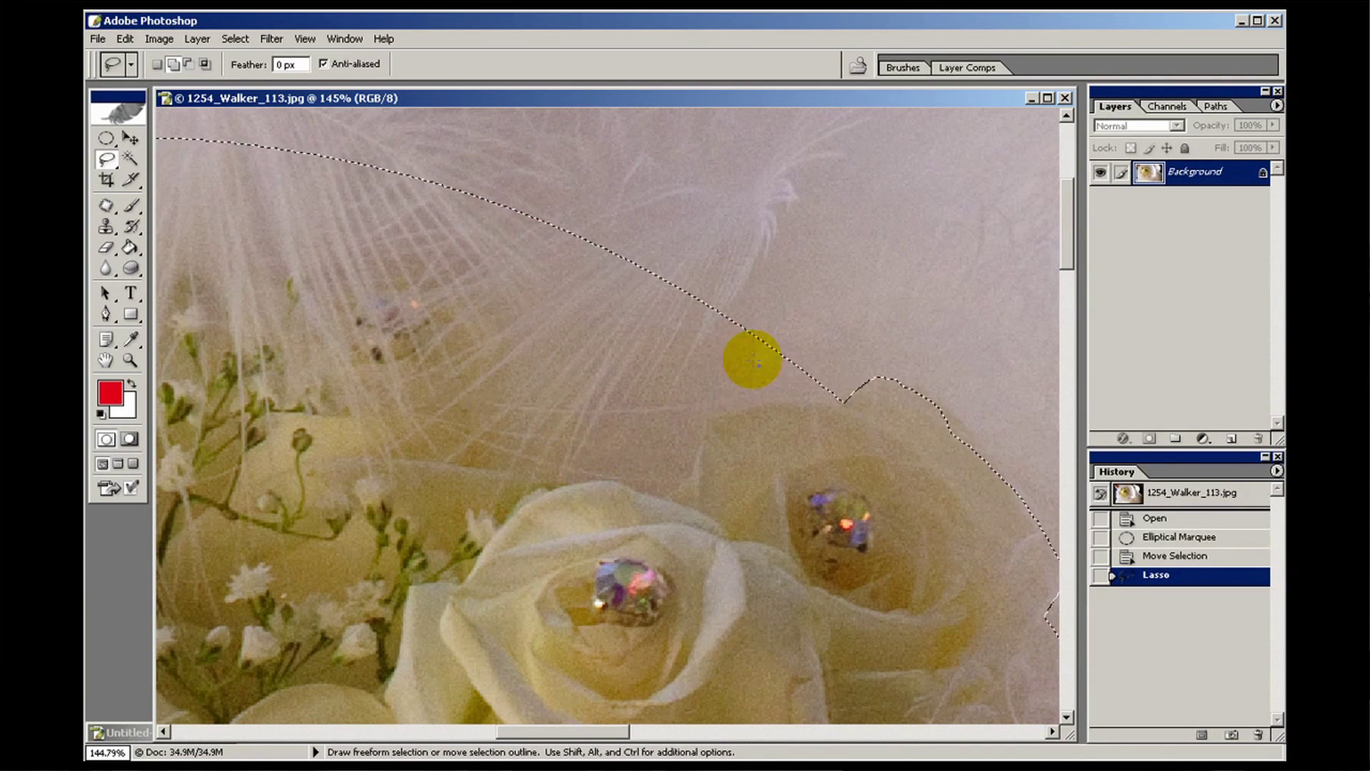
left_click(189, 65)
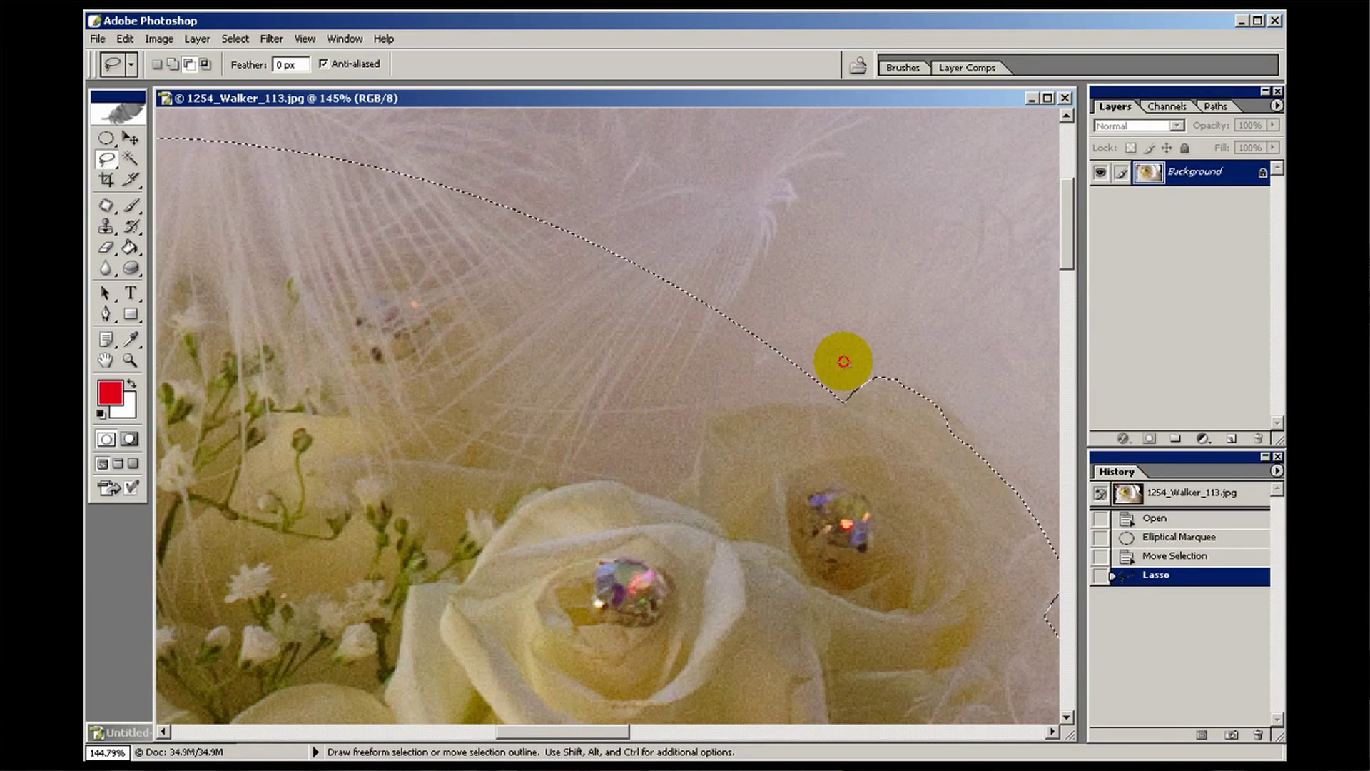
mouse_move(758, 404)
left_mouse_down()
mouse_move(660, 500)
mouse_move(625, 479)
mouse_move(570, 484)
mouse_move(503, 397)
mouse_move(493, 297)
mouse_move(467, 271)
mouse_move(349, 251)
mouse_move(317, 261)
mouse_move(260, 327)
mouse_move(185, 278)
mouse_move(177, 206)
mouse_move(344, 132)
mouse_move(724, 206)
mouse_move(759, 226)
left_mouse_up()
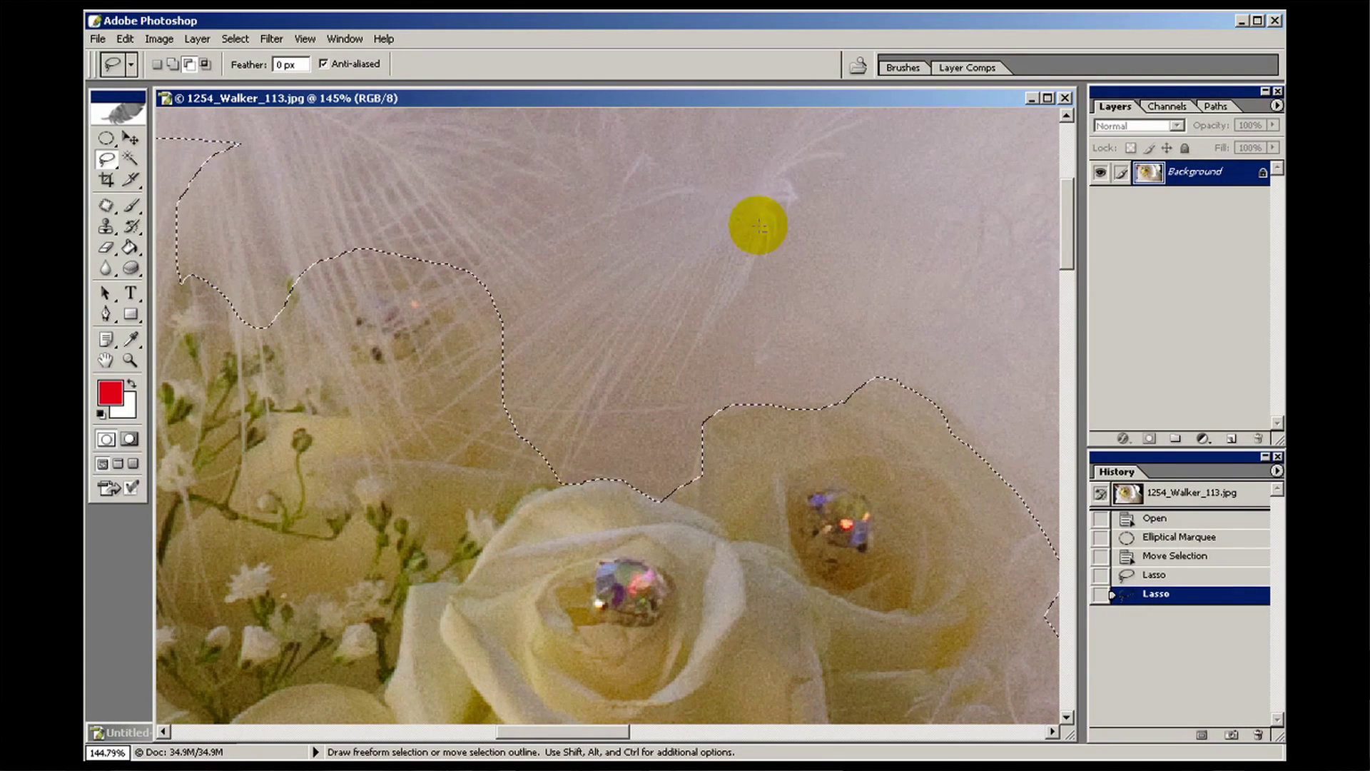
Subtract the feathers above the baby's breath along the bouquet's top edge, refining the outline up to the upper-left rose.
mouse_move(406, 361)
left_mouse_down()
mouse_move(903, 401)
mouse_move(909, 428)
left_mouse_up()
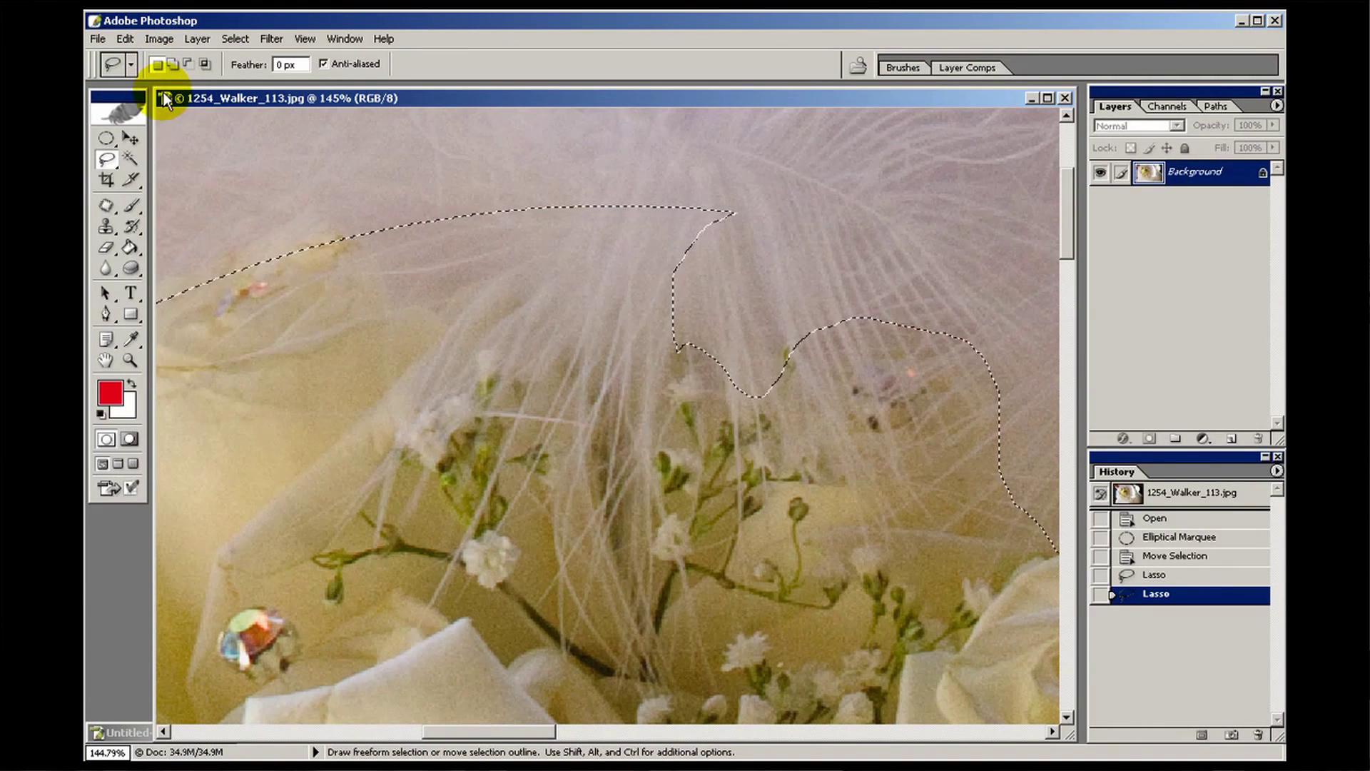
key("shift")
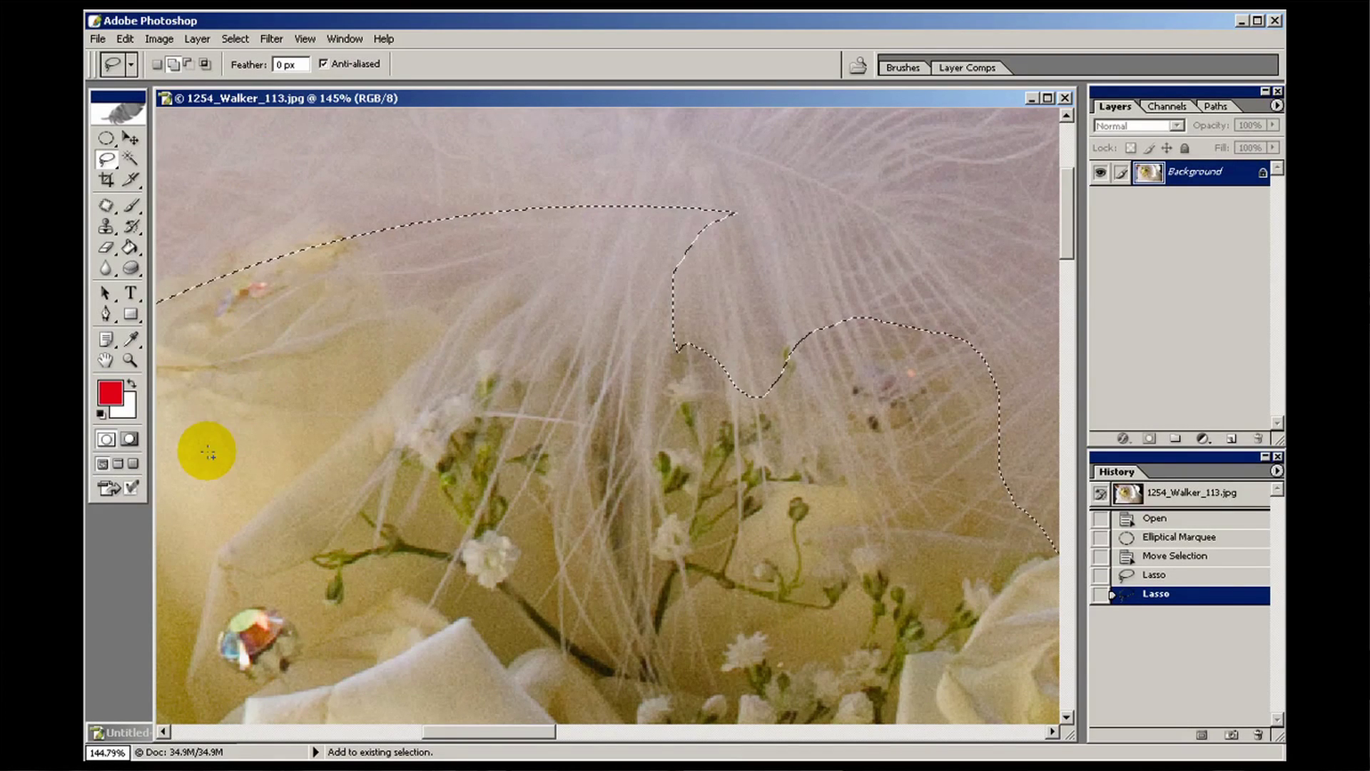
key("alt")
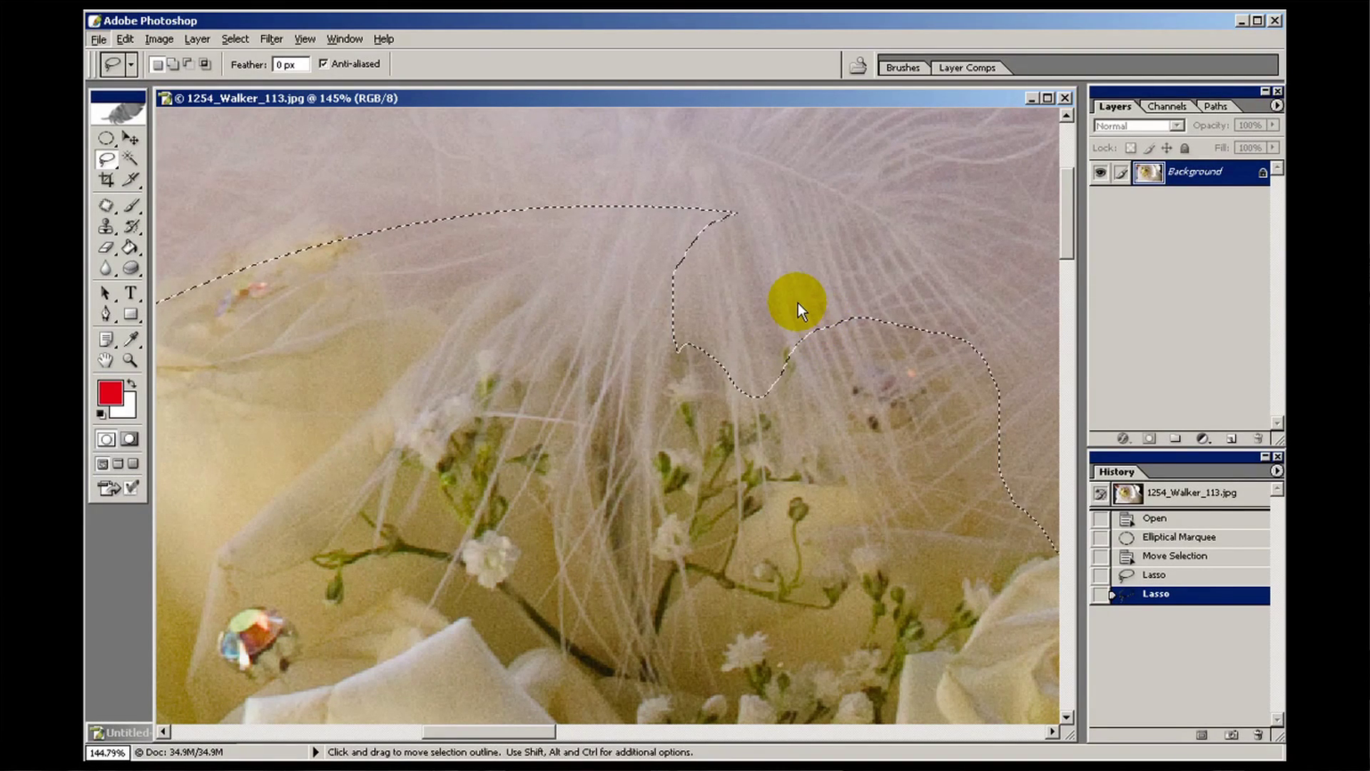
key("alt")
mouse_move(629, 328)
left_mouse_down()
mouse_move(495, 330)
mouse_move(385, 289)
left_mouse_up()
left_click_drag(376, 182, 378, 180)
key("space")
left_click_drag(569, 388, 766, 365)
key("shift")
mouse_move(584, 296)
left_mouse_down()
mouse_move(557, 207)
mouse_move(461, 217)
mouse_move(330, 270)
mouse_move(311, 392)
left_mouse_up()
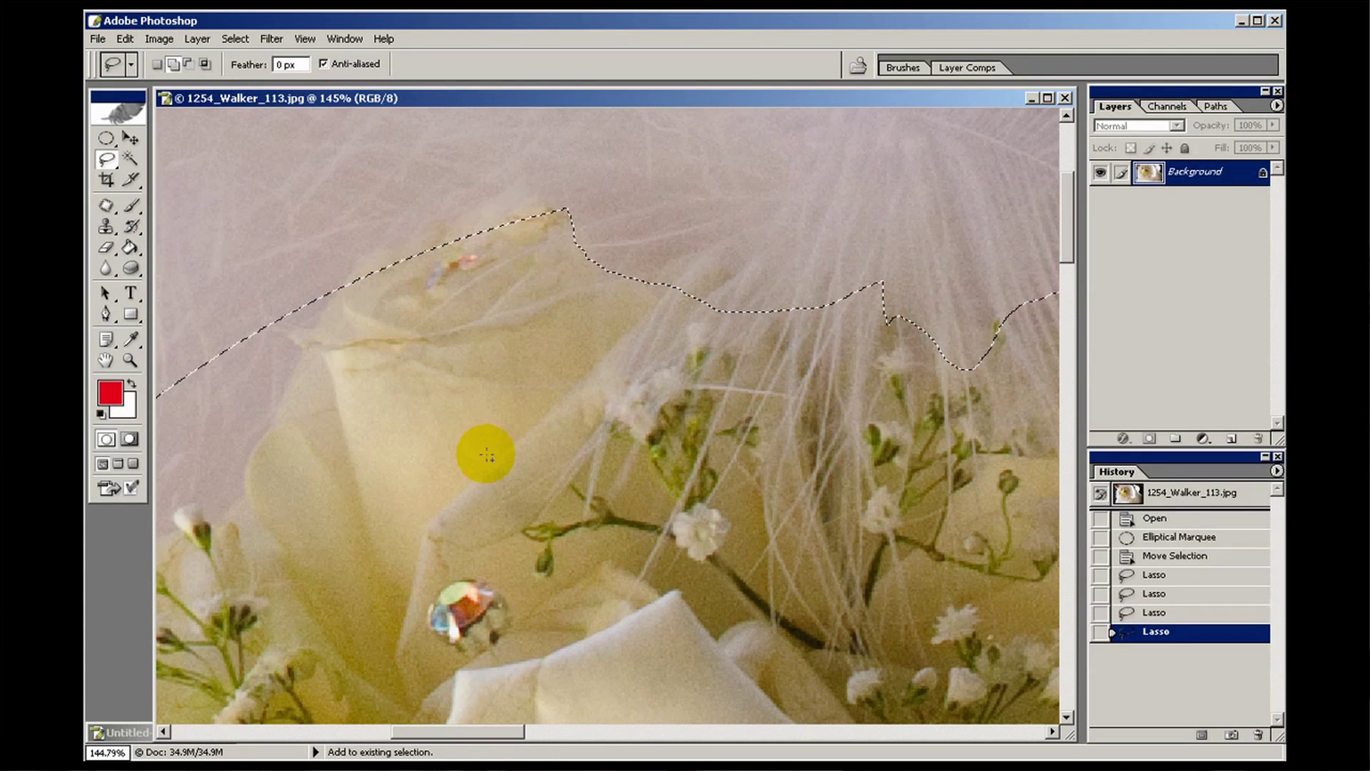
Refine the selection along the bouquet's upper-left edge with the Lasso so it follows the outer rose petals.
key("space")
left_click_drag(474, 452, 891, 416)
mouse_move(795, 162)
left_mouse_down()
mouse_move(699, 332)
mouse_move(657, 457)
mouse_move(635, 470)
mouse_move(578, 464)
mouse_move(523, 505)
mouse_move(462, 498)
mouse_move(421, 308)
left_mouse_up()
key("space")
mouse_move(742, 461)
left_mouse_down()
mouse_move(678, 250)
mouse_move(276, 245)
mouse_move(254, 312)
mouse_move(390, 406)
mouse_move(278, 599)
mouse_move(231, 718)
mouse_move(153, 628)
mouse_move(222, 439)
left_mouse_up()
key("space")
mouse_move(377, 450)
left_mouse_down()
mouse_move(584, 140)
mouse_move(475, 48)
left_mouse_up()
mouse_move(356, 142)
left_mouse_down()
mouse_move(401, 290)
mouse_move(282, 364)
mouse_move(293, 367)
left_mouse_up()
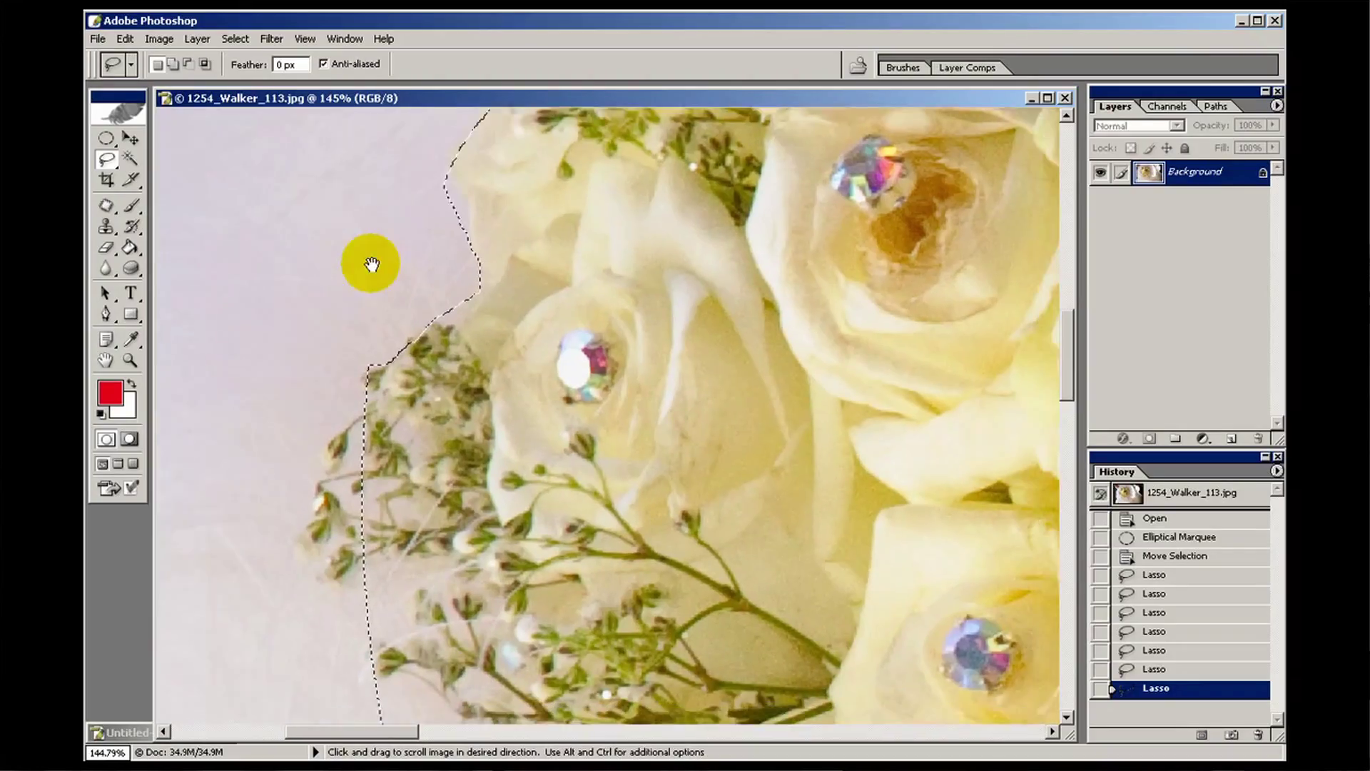
Add the baby's breath sprigs protruding from the bouquet's left edge to the selection and tidy the outline around them.
left_click_drag(371, 264, 355, 224)
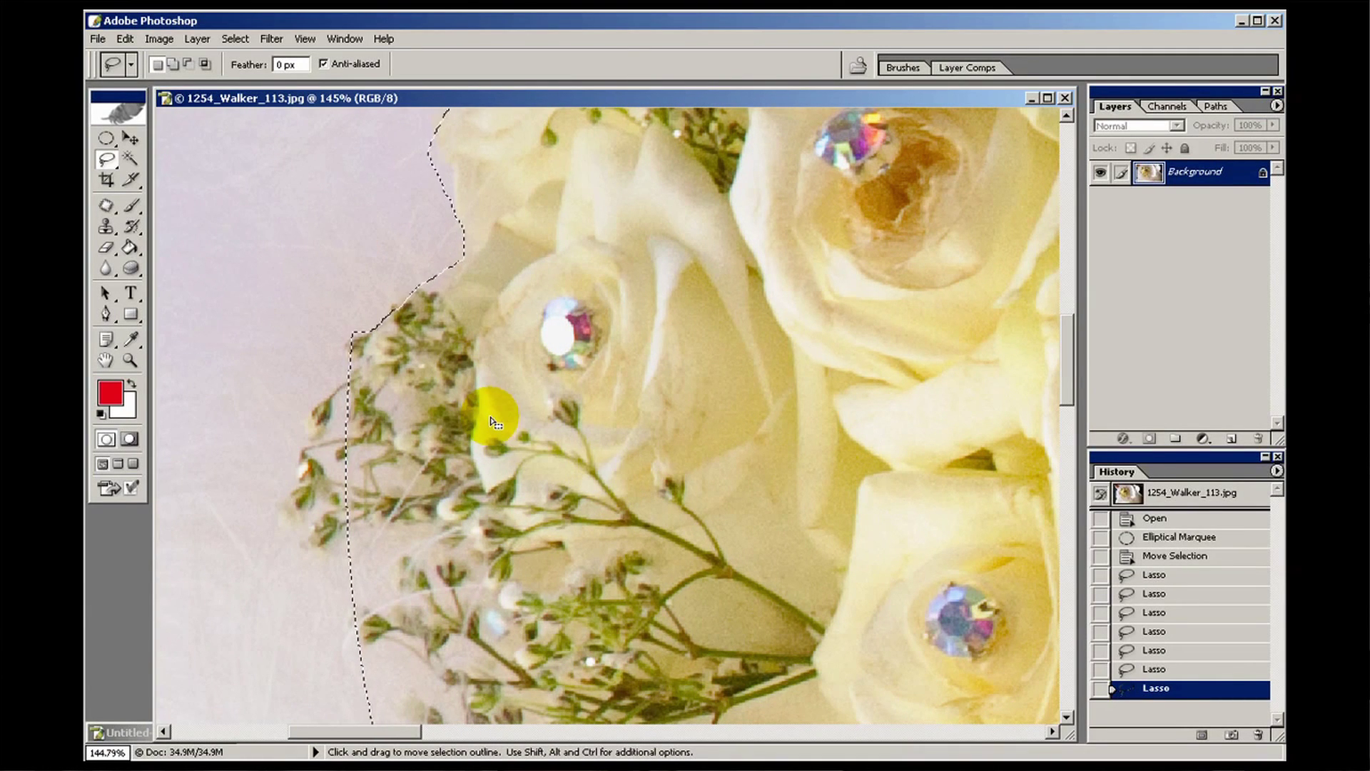
mouse_move(517, 365)
left_mouse_down()
mouse_move(422, 325)
mouse_move(381, 331)
mouse_move(331, 381)
mouse_move(296, 519)
mouse_move(311, 541)
mouse_move(389, 568)
left_mouse_up()
mouse_move(306, 563)
left_mouse_down()
mouse_move(394, 580)
mouse_move(308, 645)
mouse_move(383, 706)
mouse_move(421, 697)
mouse_move(297, 688)
left_mouse_up()
mouse_move(550, 596)
left_mouse_down()
mouse_move(576, 358)
mouse_move(556, 337)
left_mouse_up()
mouse_move(299, 437)
left_mouse_down()
mouse_move(341, 426)
mouse_move(386, 475)
mouse_move(327, 491)
mouse_move(297, 465)
left_mouse_up()
mouse_move(458, 539)
left_mouse_down()
mouse_move(284, 488)
mouse_move(242, 503)
mouse_move(248, 579)
mouse_move(392, 641)
left_mouse_up()
Subtract the feathers along the bouquet's lower-left edge from the selection, following the petals below the baby's breath.
left_click_drag(615, 569, 563, 249)
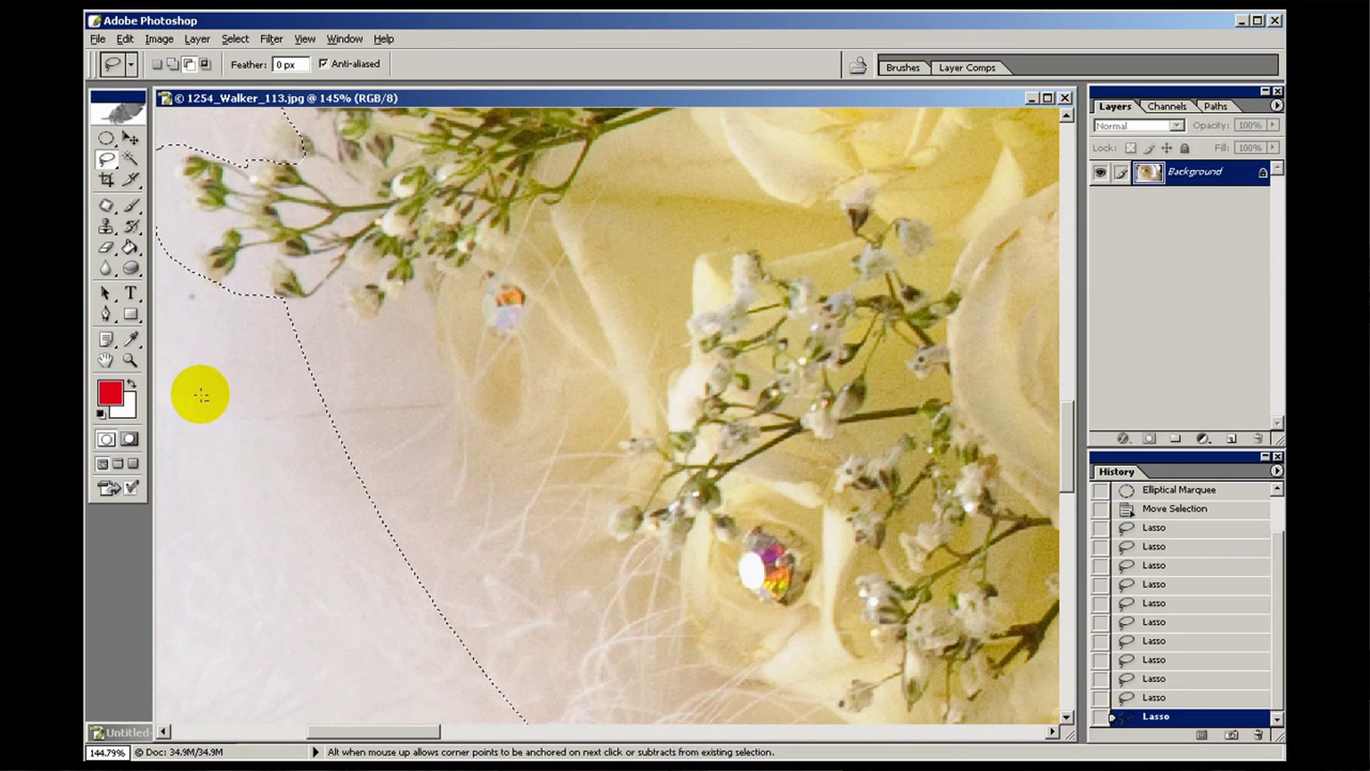
mouse_move(175, 347)
left_mouse_down()
mouse_move(272, 311)
mouse_move(415, 322)
mouse_move(466, 470)
mouse_move(586, 574)
mouse_move(564, 653)
left_mouse_up()
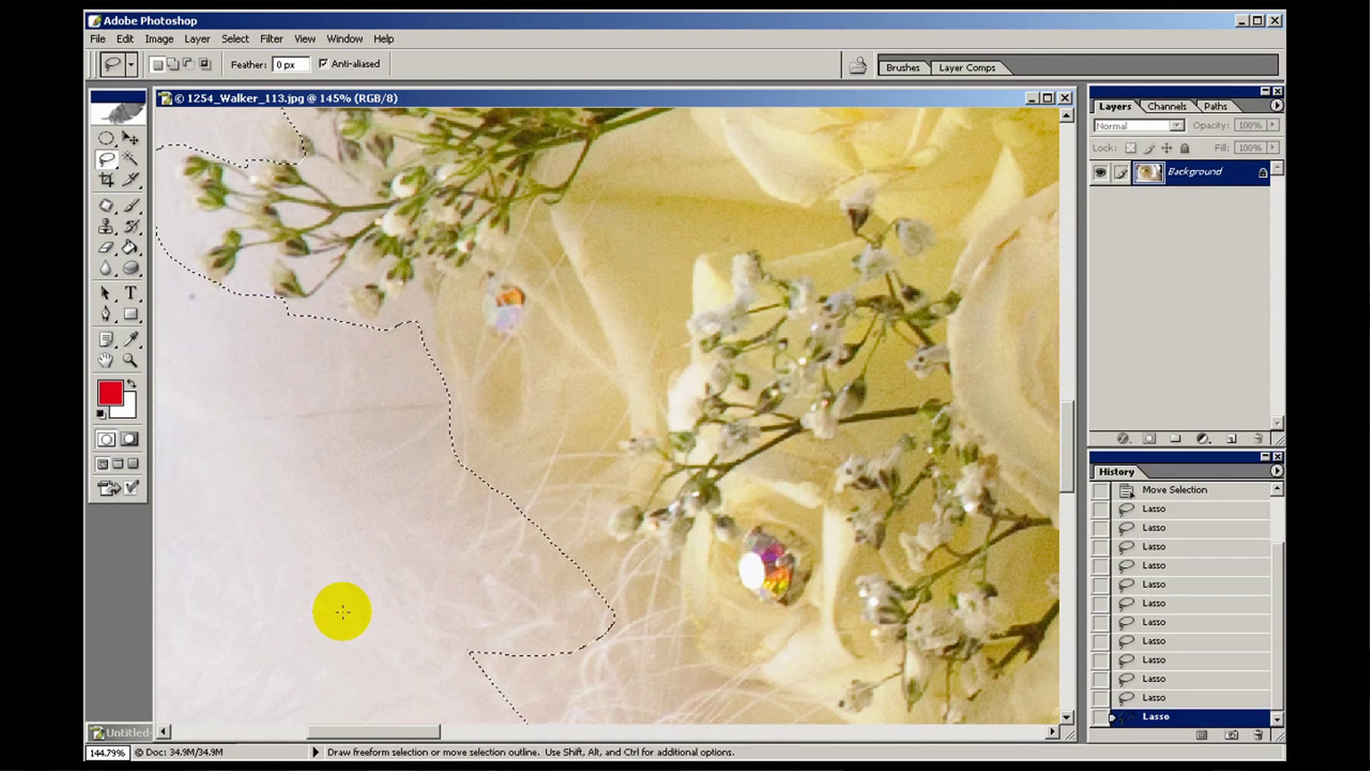
key("z")
left_click(461, 596, "alt")
left_click(813, 564, "alt")
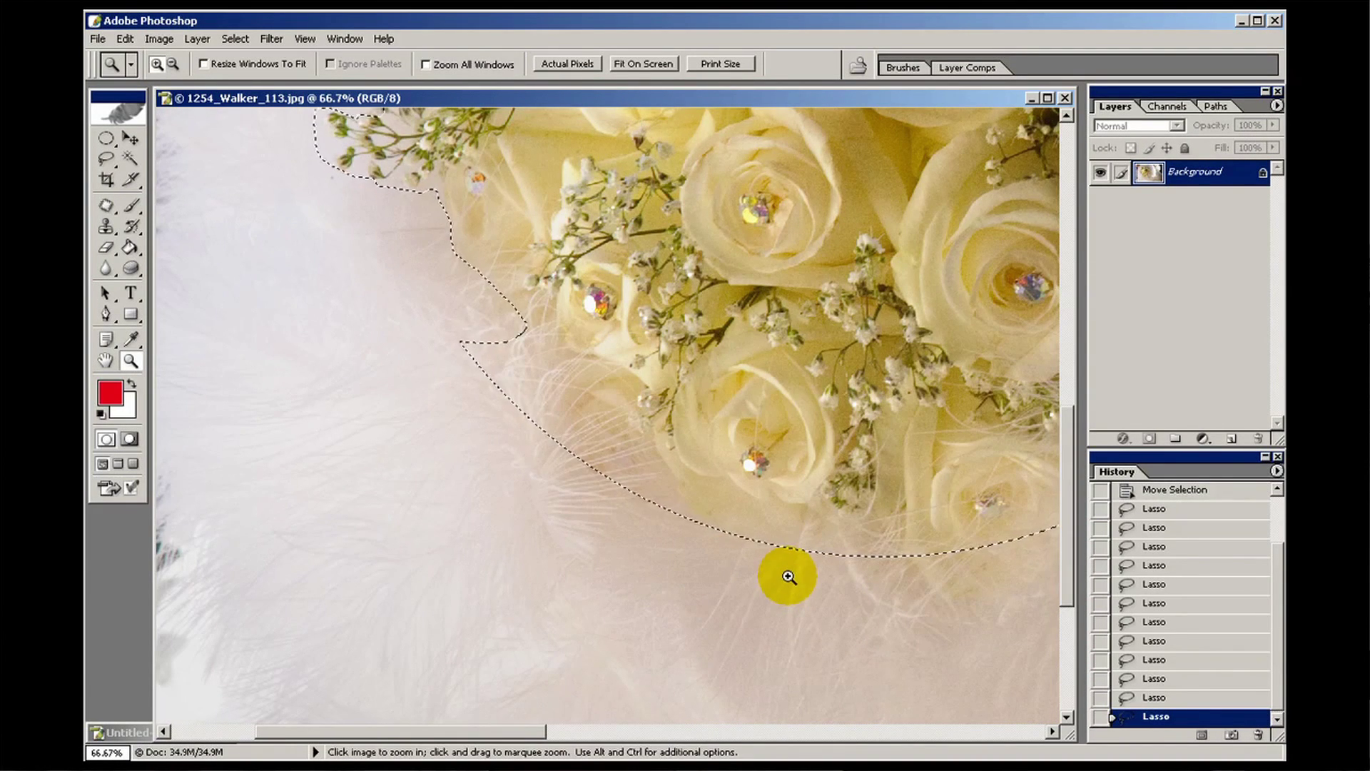
left_click(102, 164)
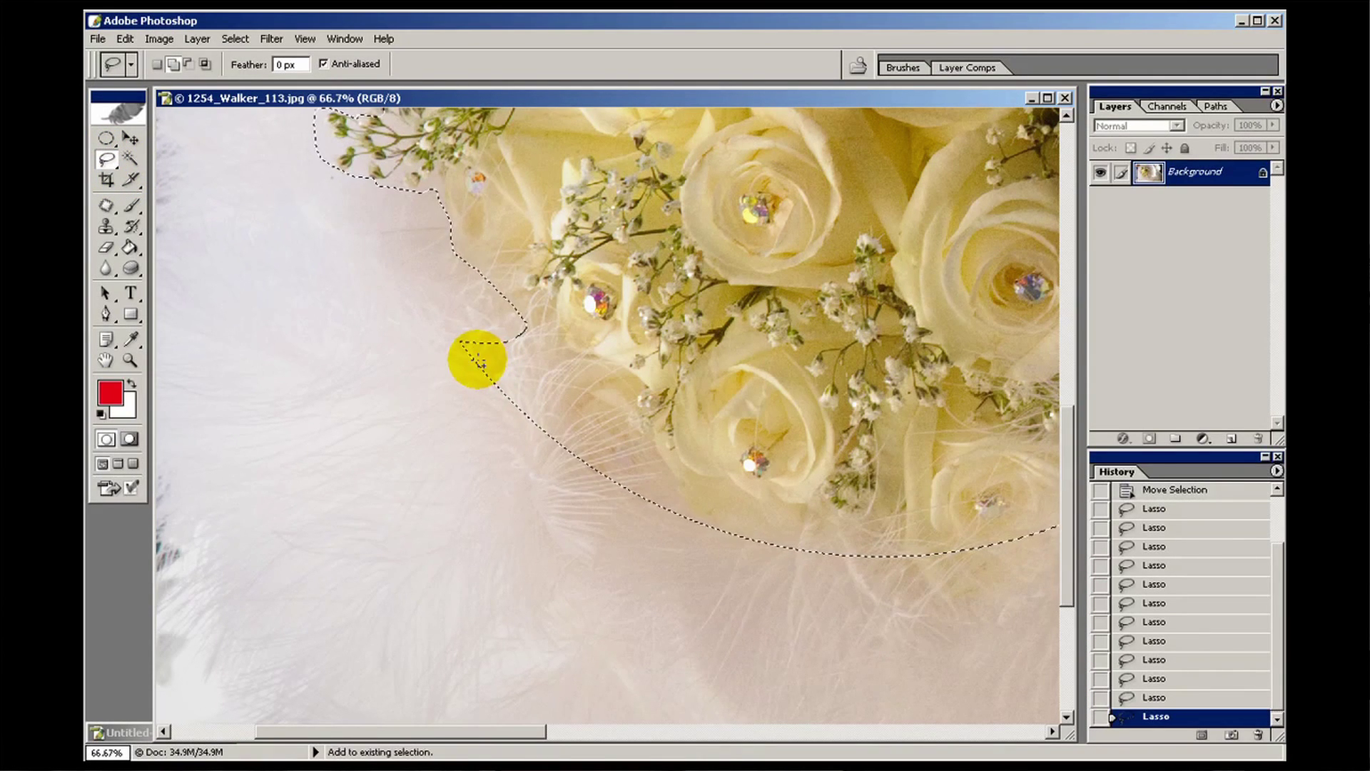
mouse_move(463, 311)
left_mouse_down()
mouse_move(509, 334)
mouse_move(532, 384)
left_mouse_up()
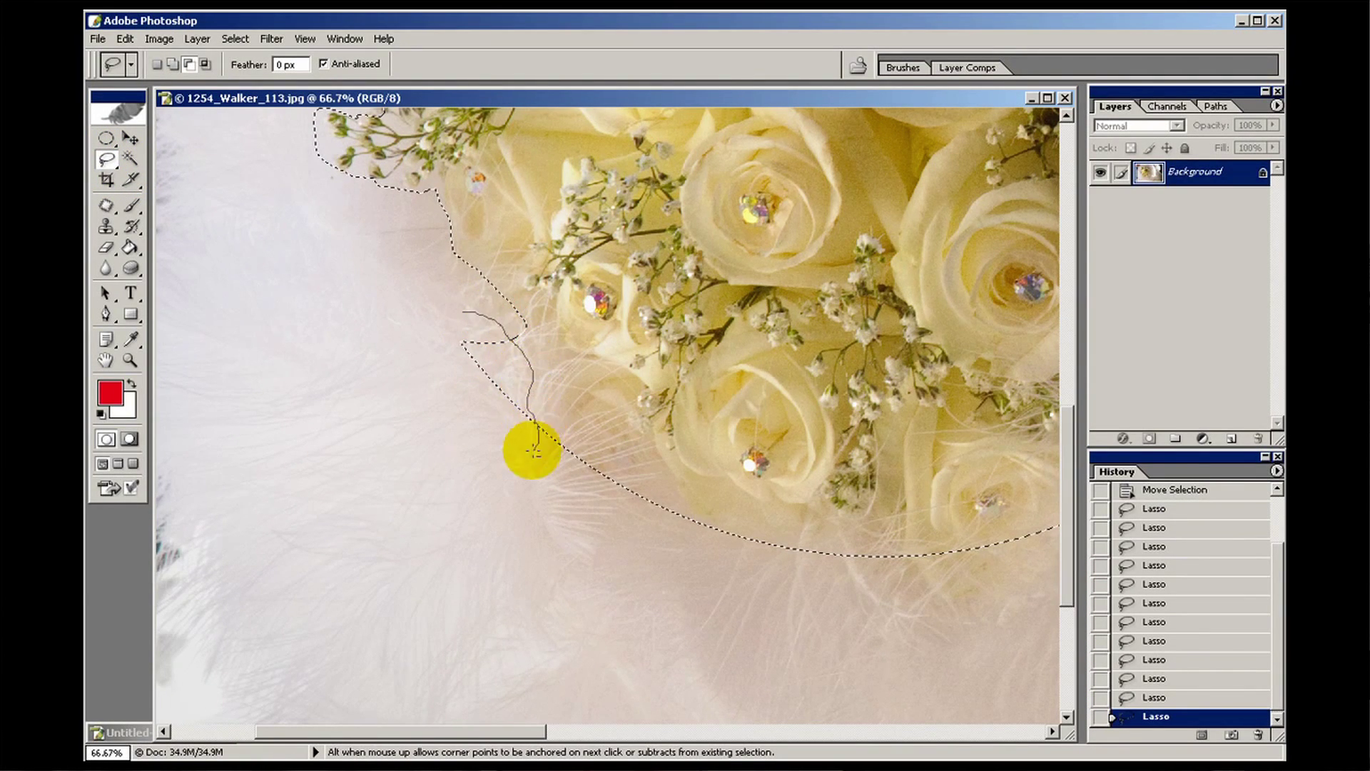
left_click_drag(532, 449, 534, 452)
Extend the selection around the bottom rose and subtract the feathers along the bouquet's lower-right and right edges.
mouse_move(578, 505)
left_mouse_down()
mouse_move(649, 501)
mouse_move(743, 536)
mouse_move(807, 523)
mouse_move(933, 590)
mouse_move(1039, 551)
mouse_move(1025, 473)
mouse_move(636, 361)
mouse_move(553, 388)
left_mouse_up()
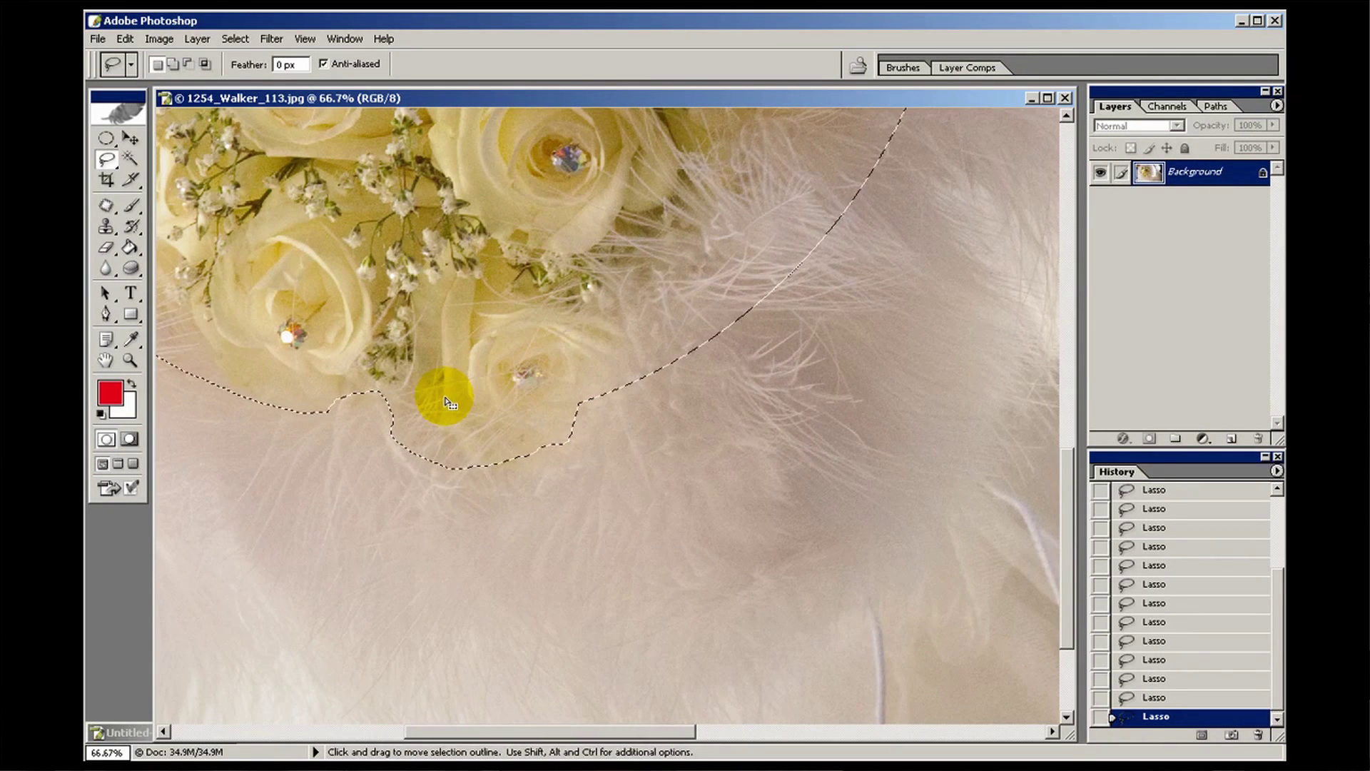
mouse_move(438, 404)
left_mouse_down()
mouse_move(511, 483)
mouse_move(618, 423)
mouse_move(626, 359)
mouse_move(639, 419)
mouse_move(617, 337)
mouse_move(657, 275)
mouse_move(777, 156)
mouse_move(866, 107)
mouse_move(970, 210)
left_mouse_up()
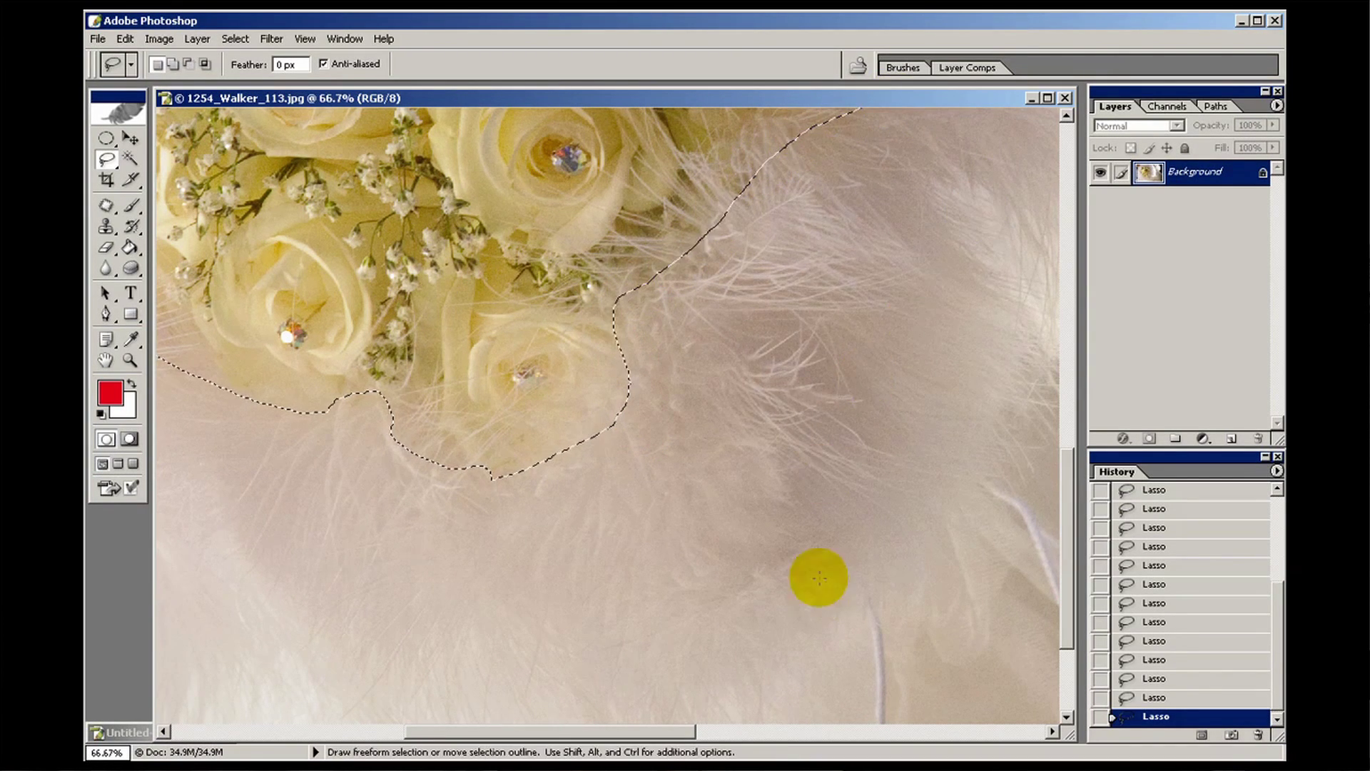
left_click_drag(841, 276, 554, 640)
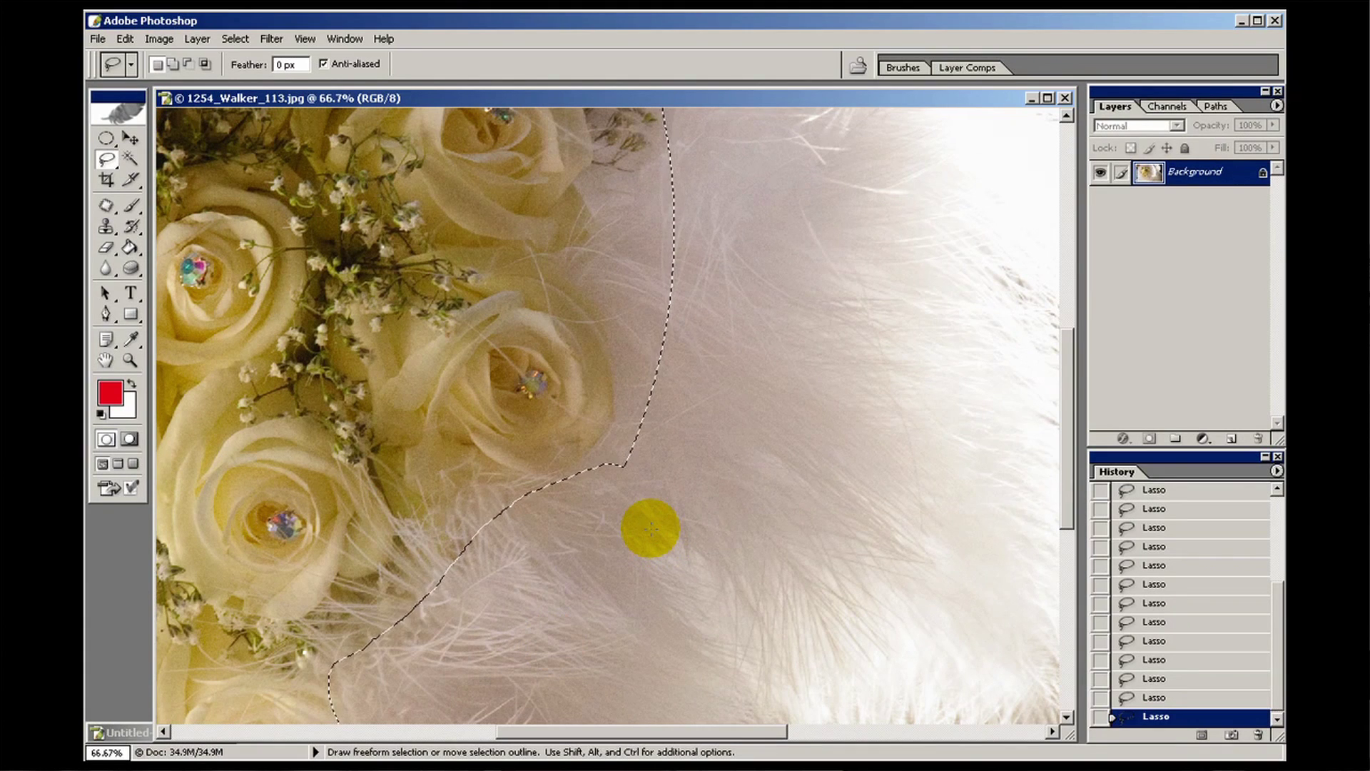
mouse_move(647, 558)
left_mouse_down()
mouse_move(575, 473)
mouse_move(632, 389)
mouse_move(570, 307)
mouse_move(582, 195)
mouse_move(618, 168)
left_mouse_up()
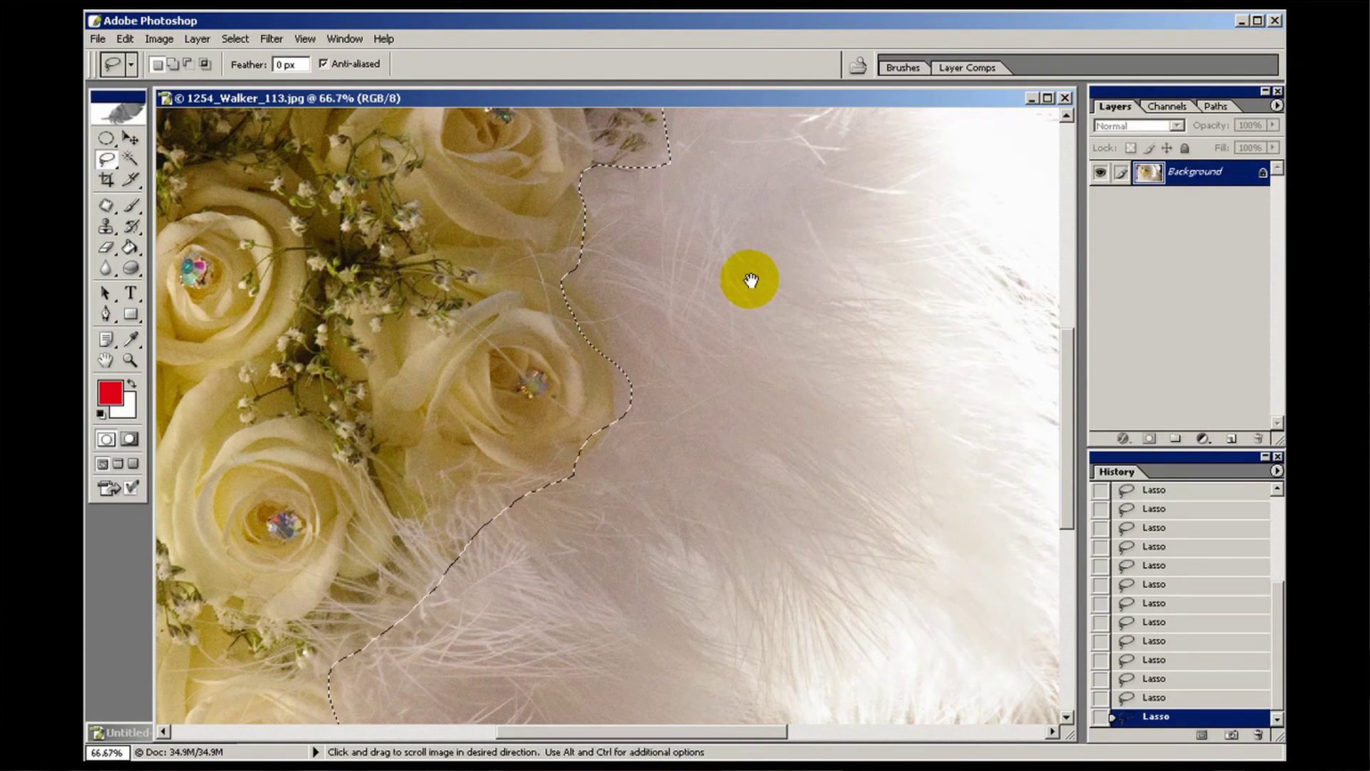
Invert the bouquet selection so that everything around the bouquet is selected instead.
left_click_drag(750, 281, 624, 679)
mouse_move(576, 541)
left_mouse_down()
mouse_move(499, 481)
mouse_move(440, 398)
mouse_move(426, 329)
mouse_move(453, 269)
mouse_move(444, 276)
left_mouse_up()
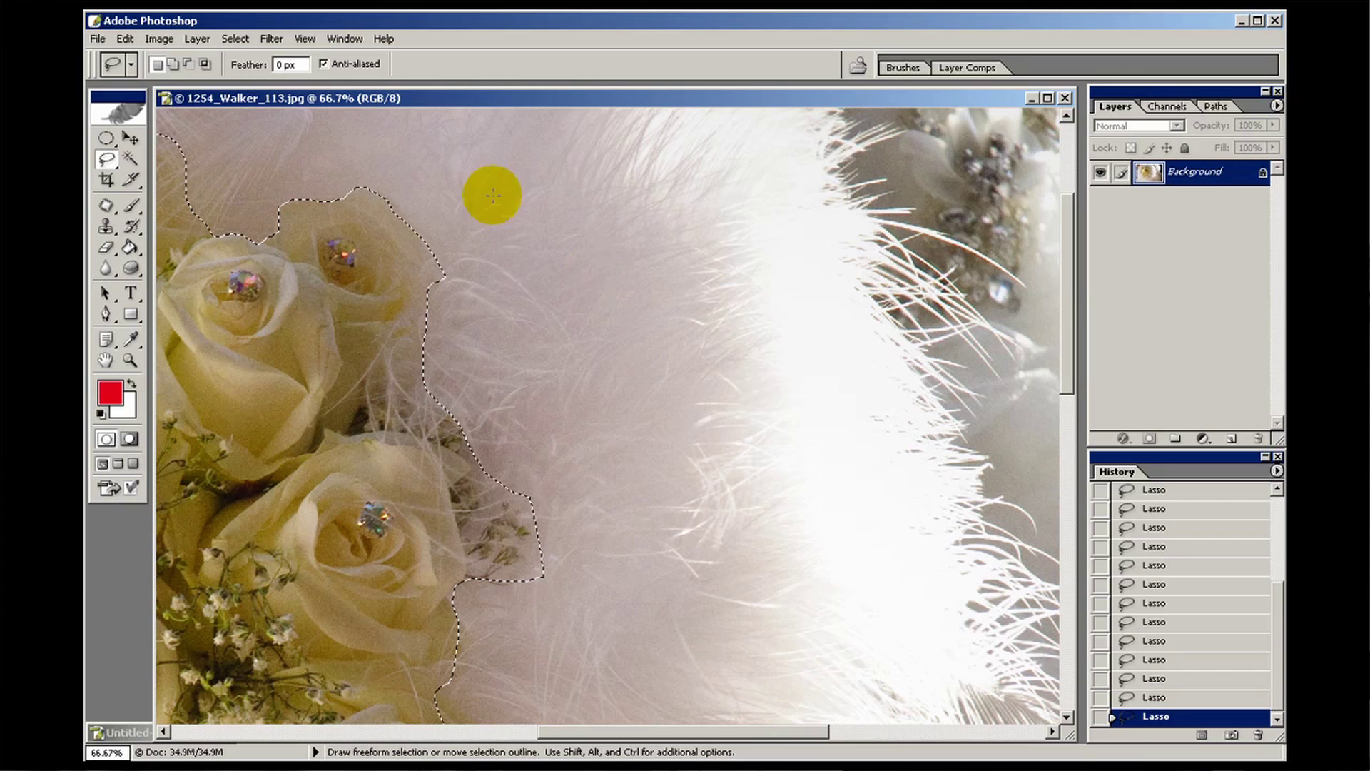
left_click(309, 40)
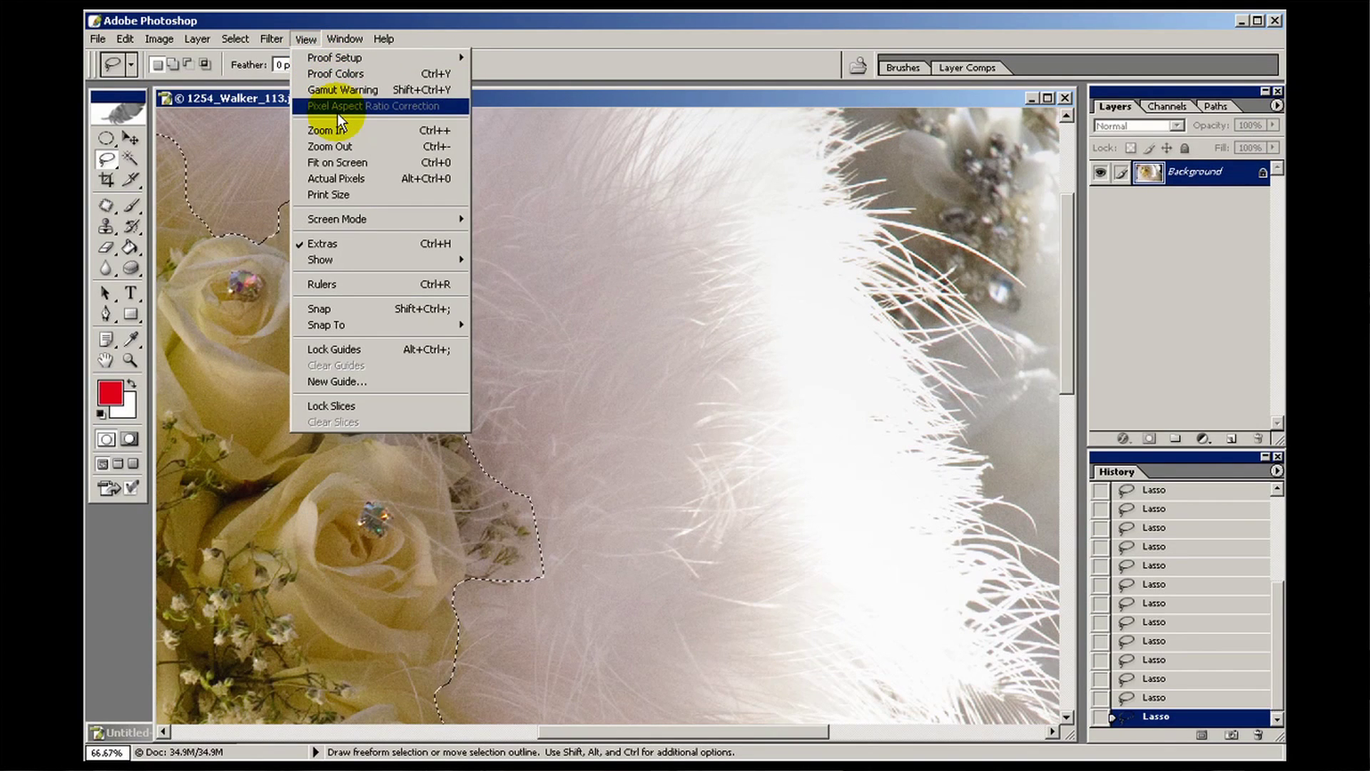
left_click(344, 162)
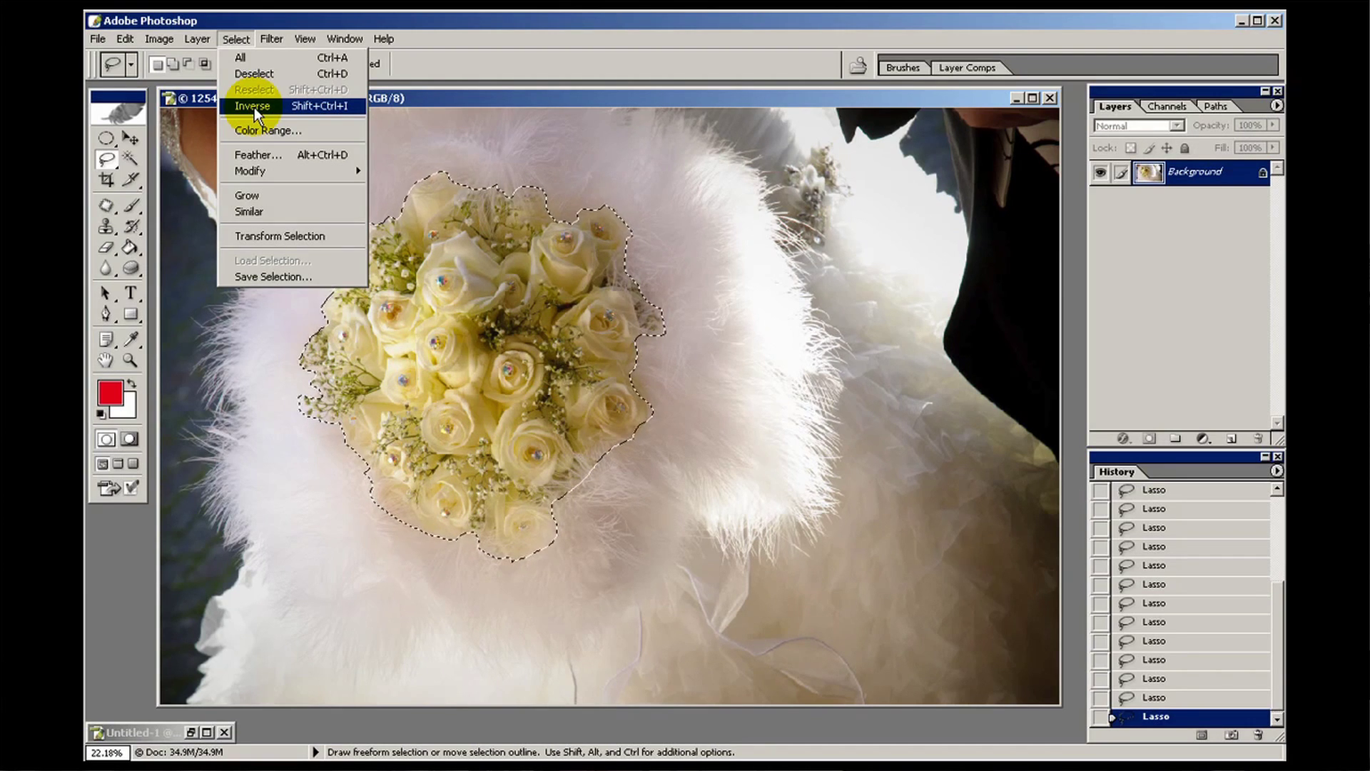
left_click(254, 107)
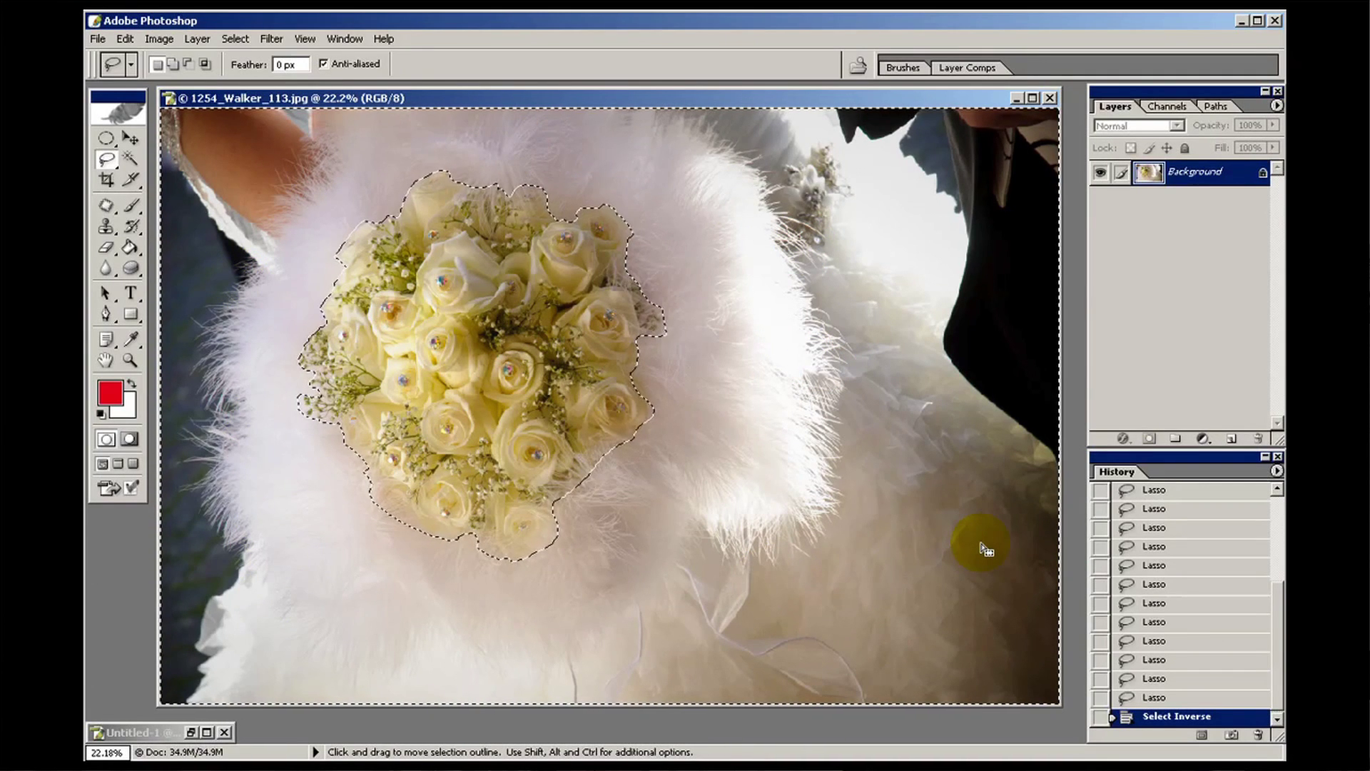
Feather the inverted selection with a radius of 10 pixels.
right_click(480, 344)
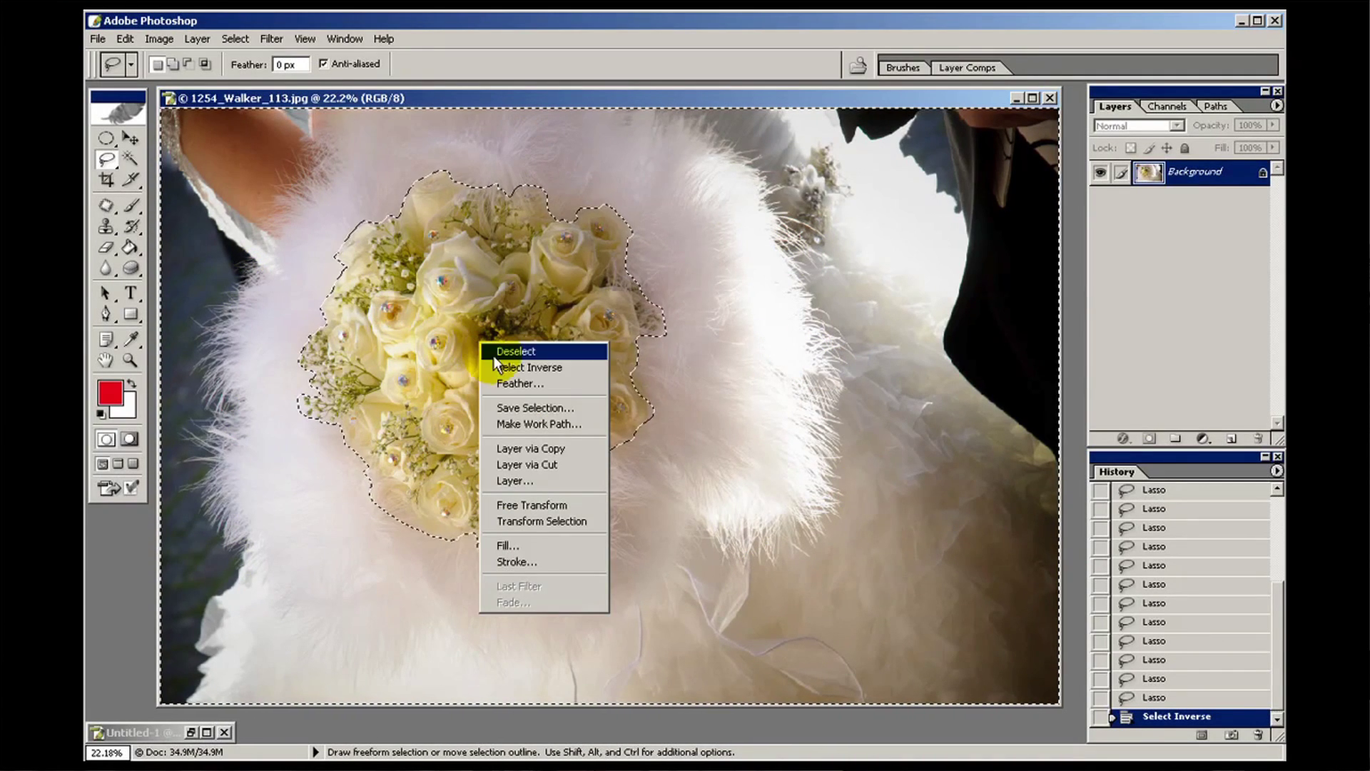
left_click(513, 383)
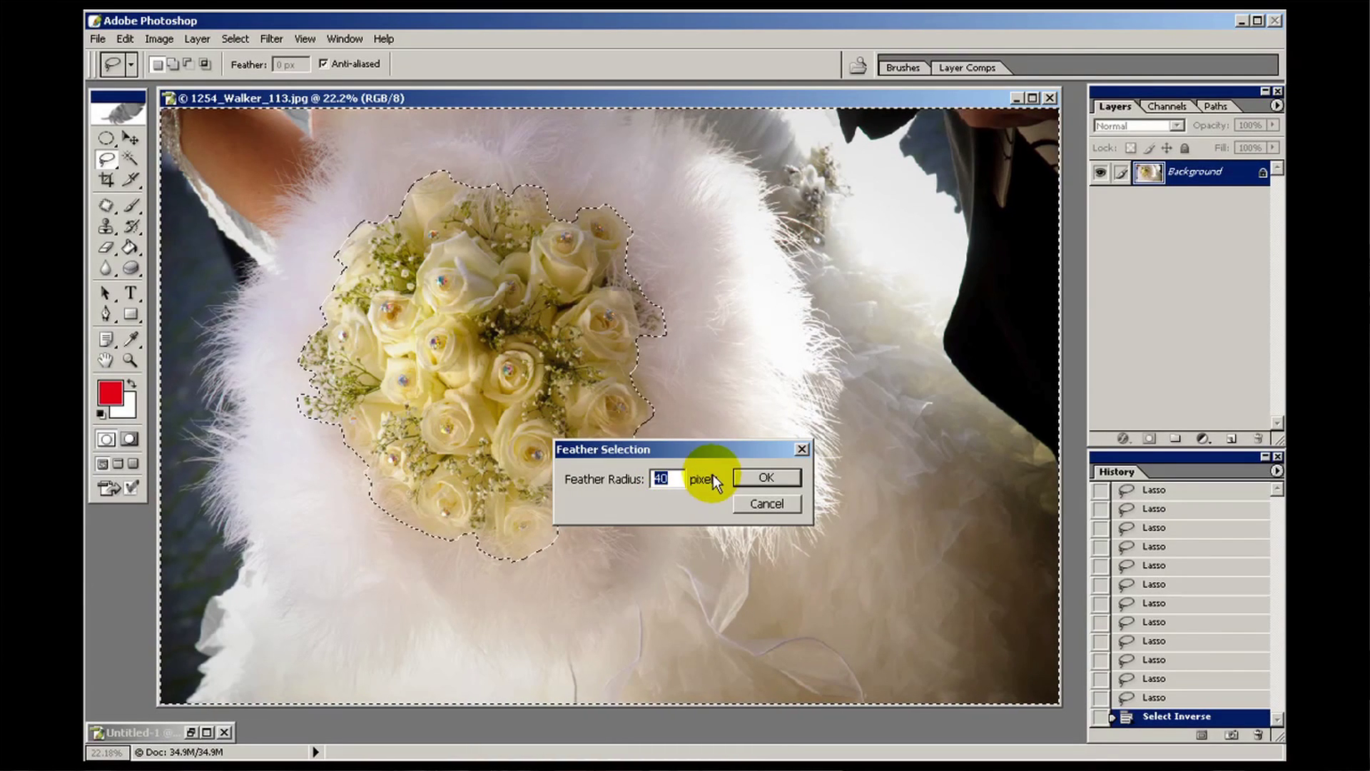
left_click_drag(673, 478, 635, 476)
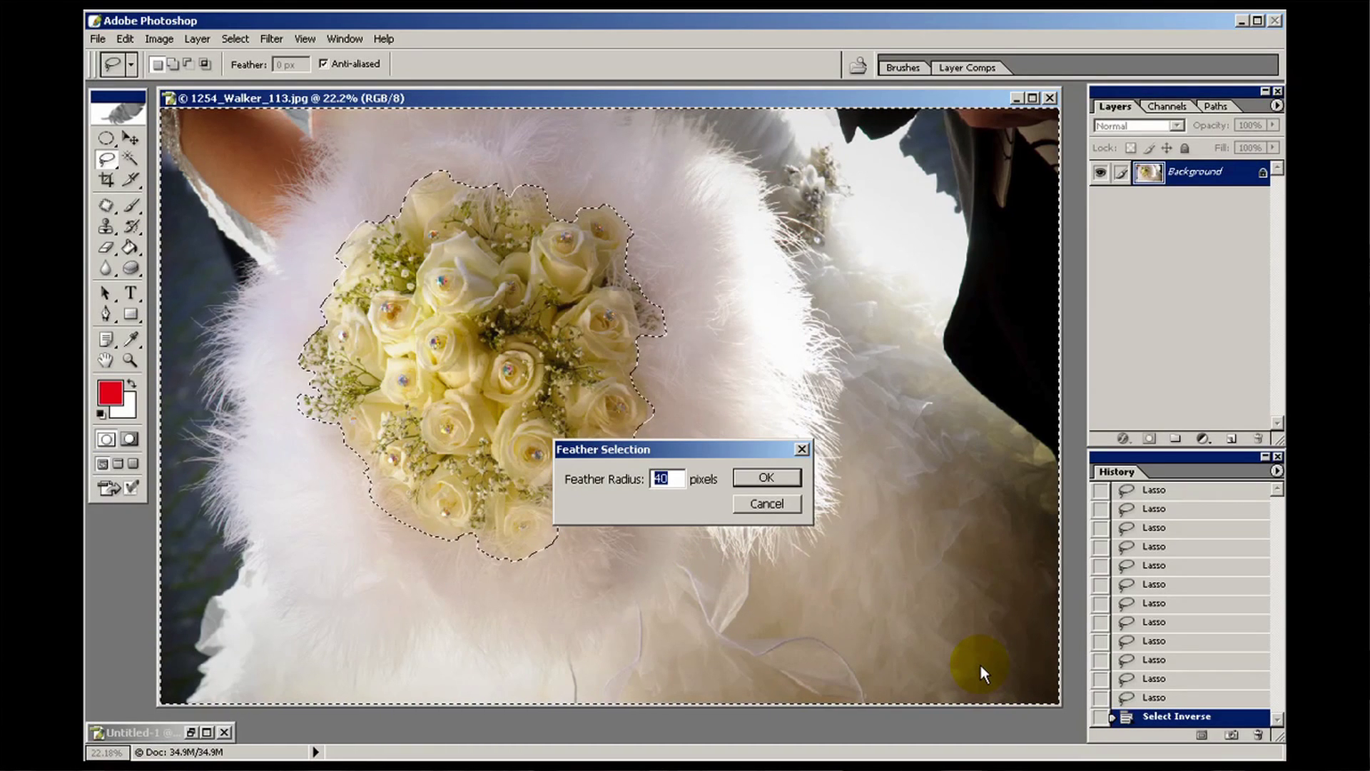
type("10")
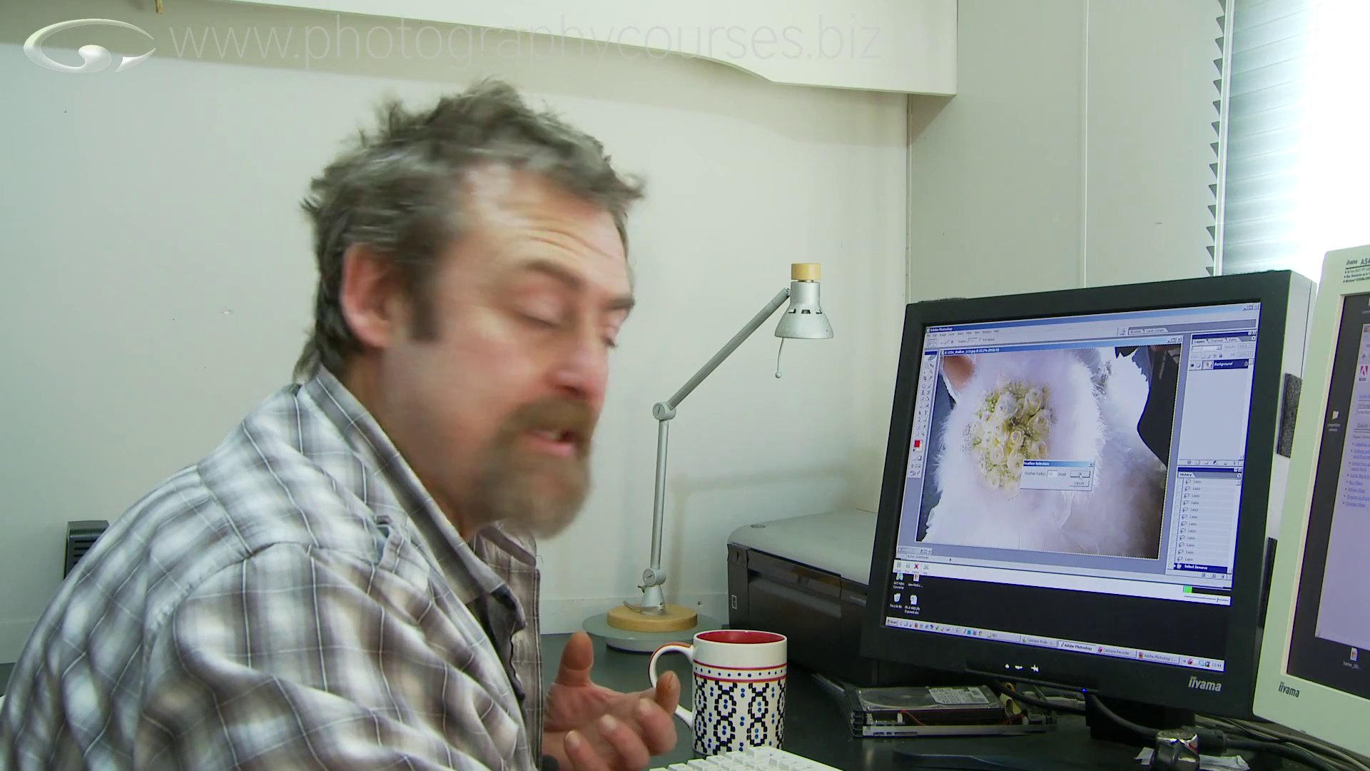
left_click(1081, 474)
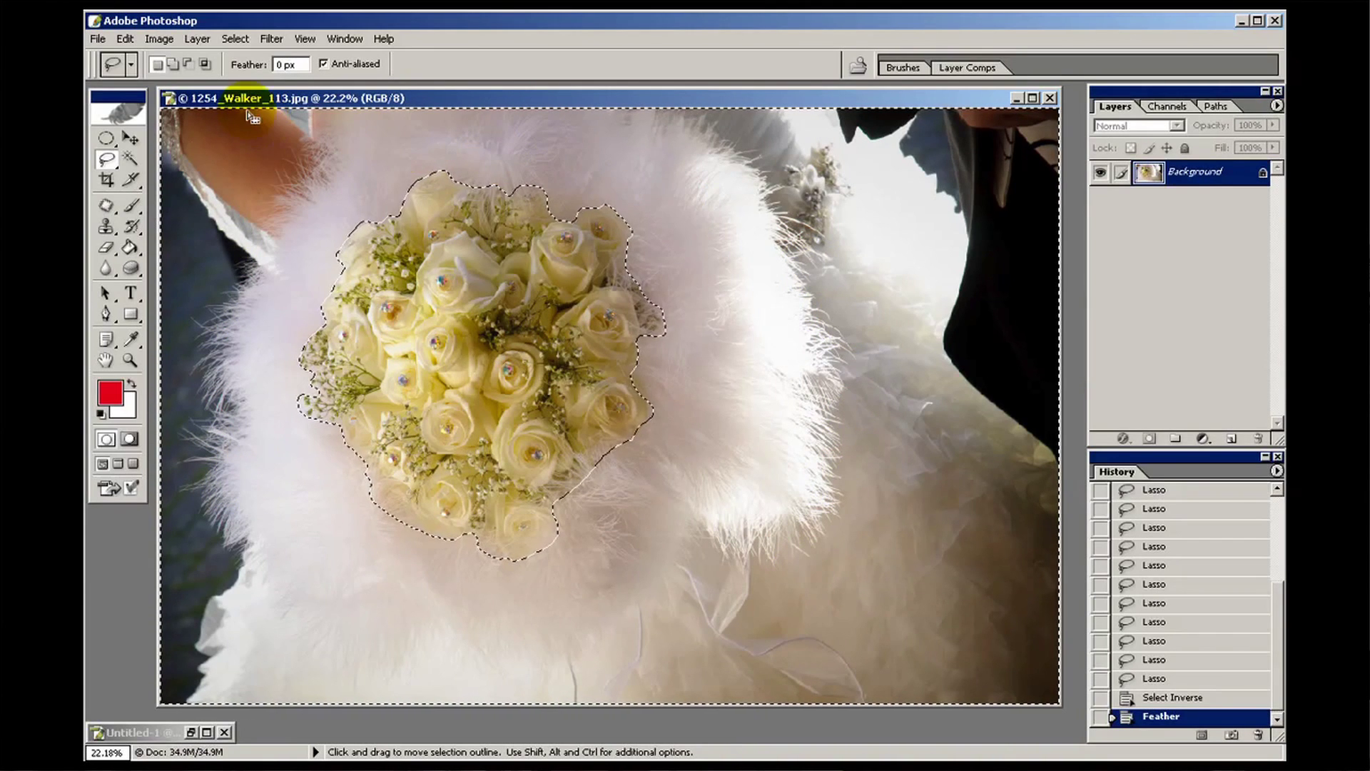
Desaturate everything around the bouquet with Hue/Saturation at a saturation of -100, and clear the selection.
left_click(161, 36)
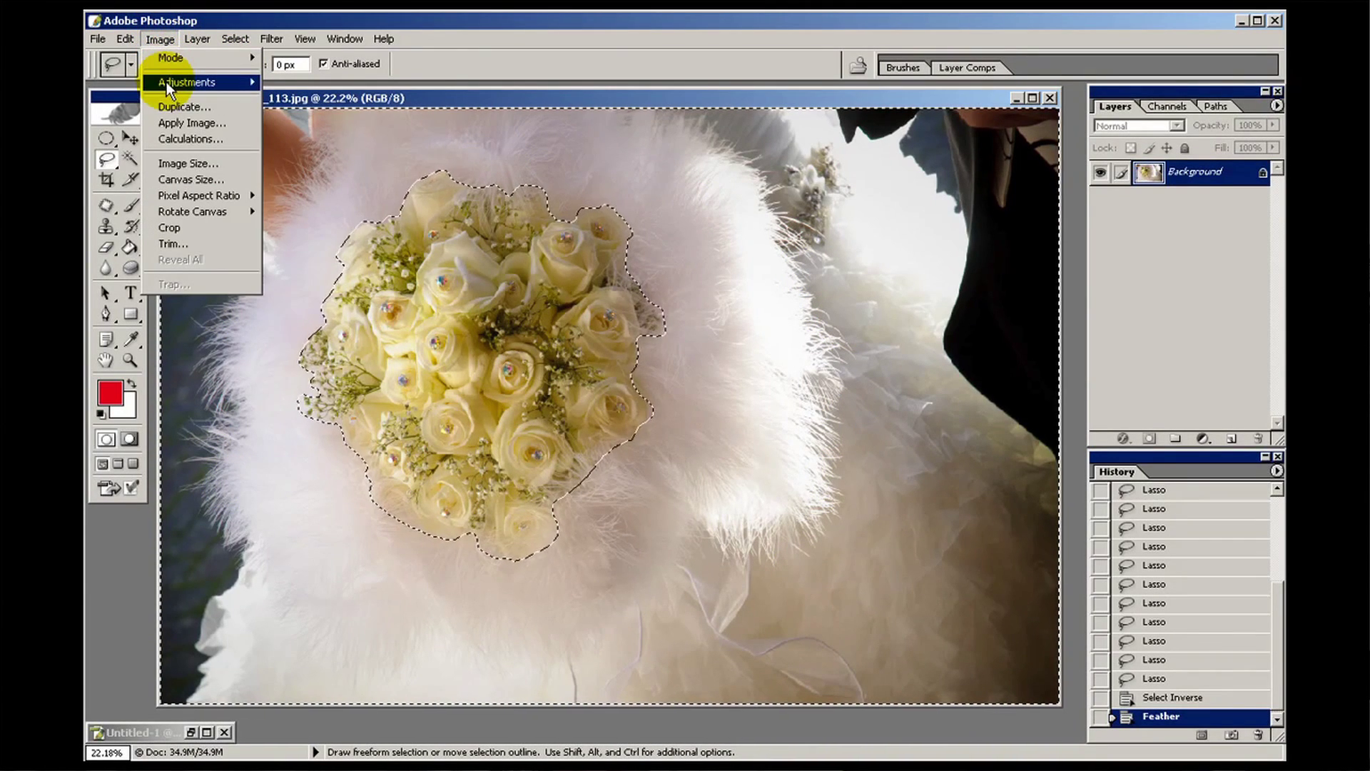
mouse_move(168, 82)
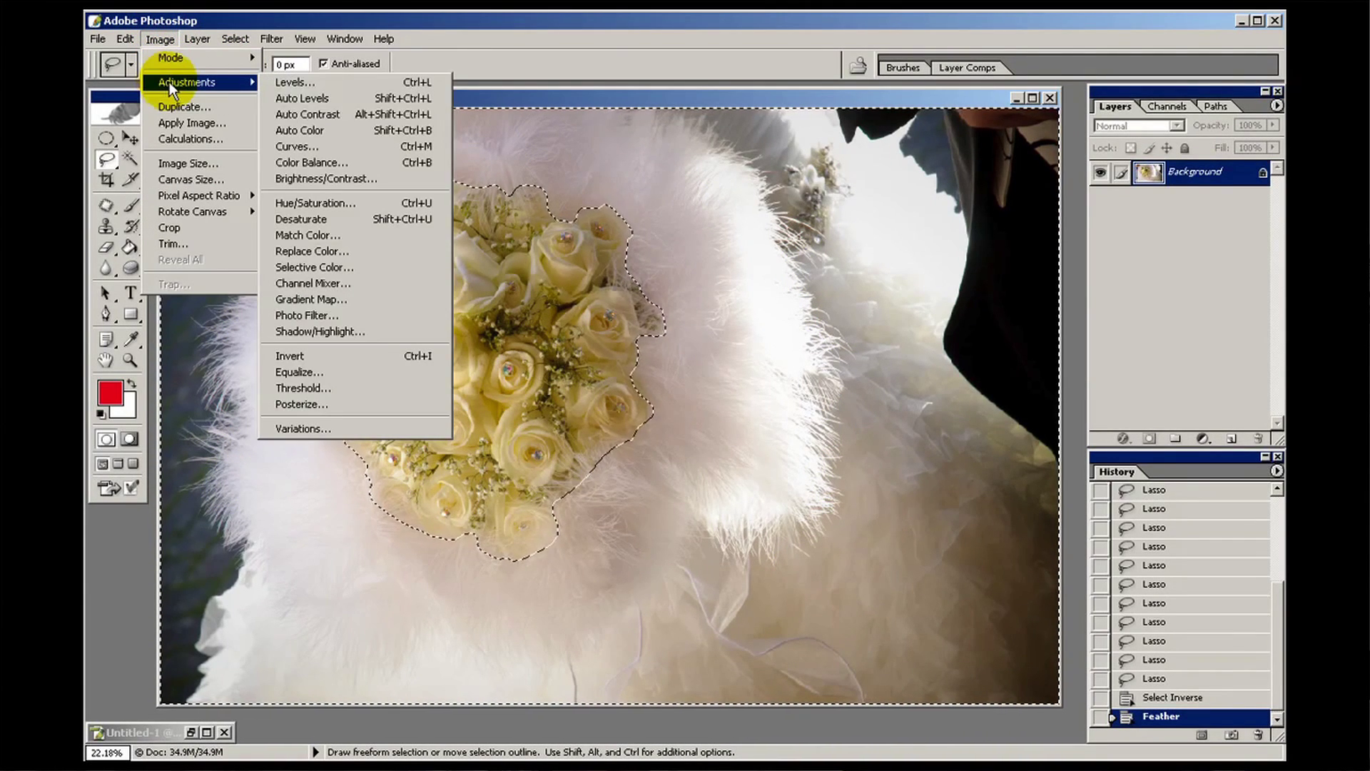
left_click(361, 201)
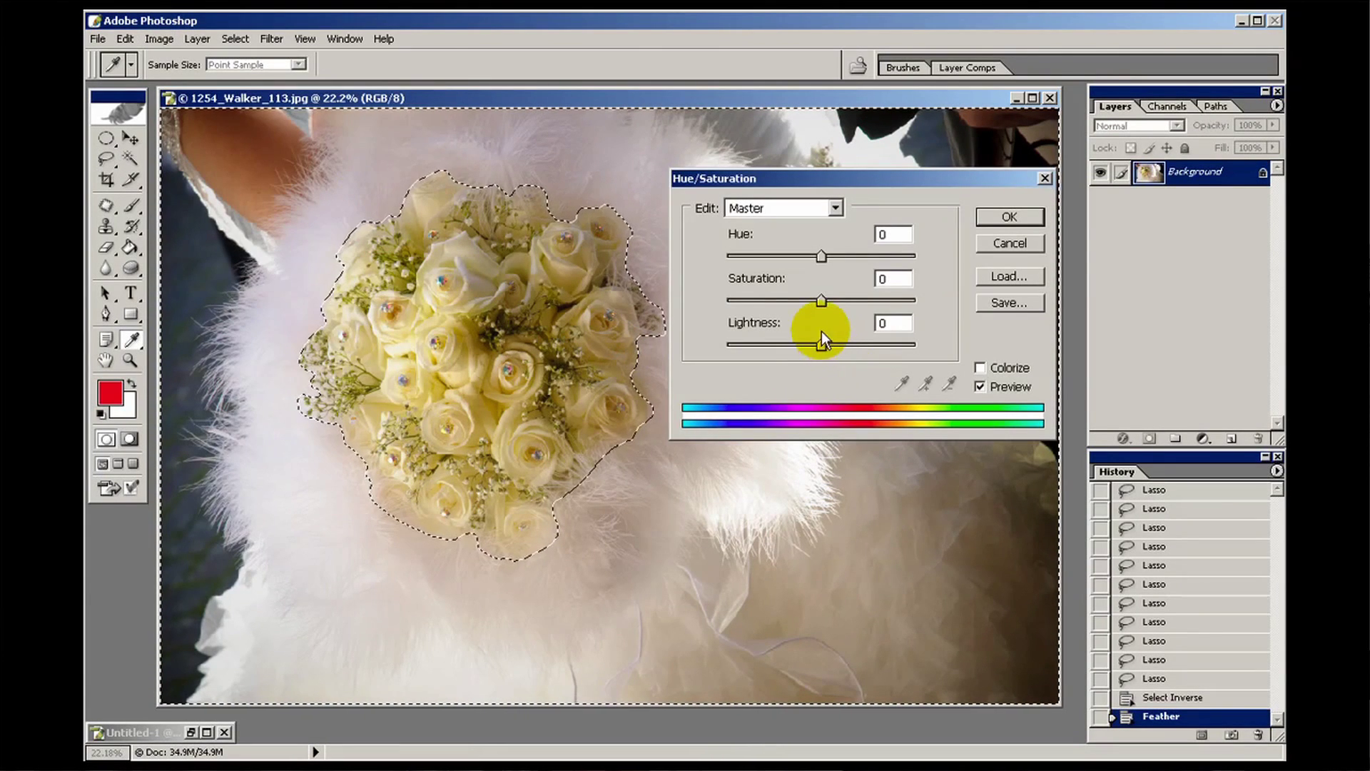
left_click_drag(821, 302, 693, 308)
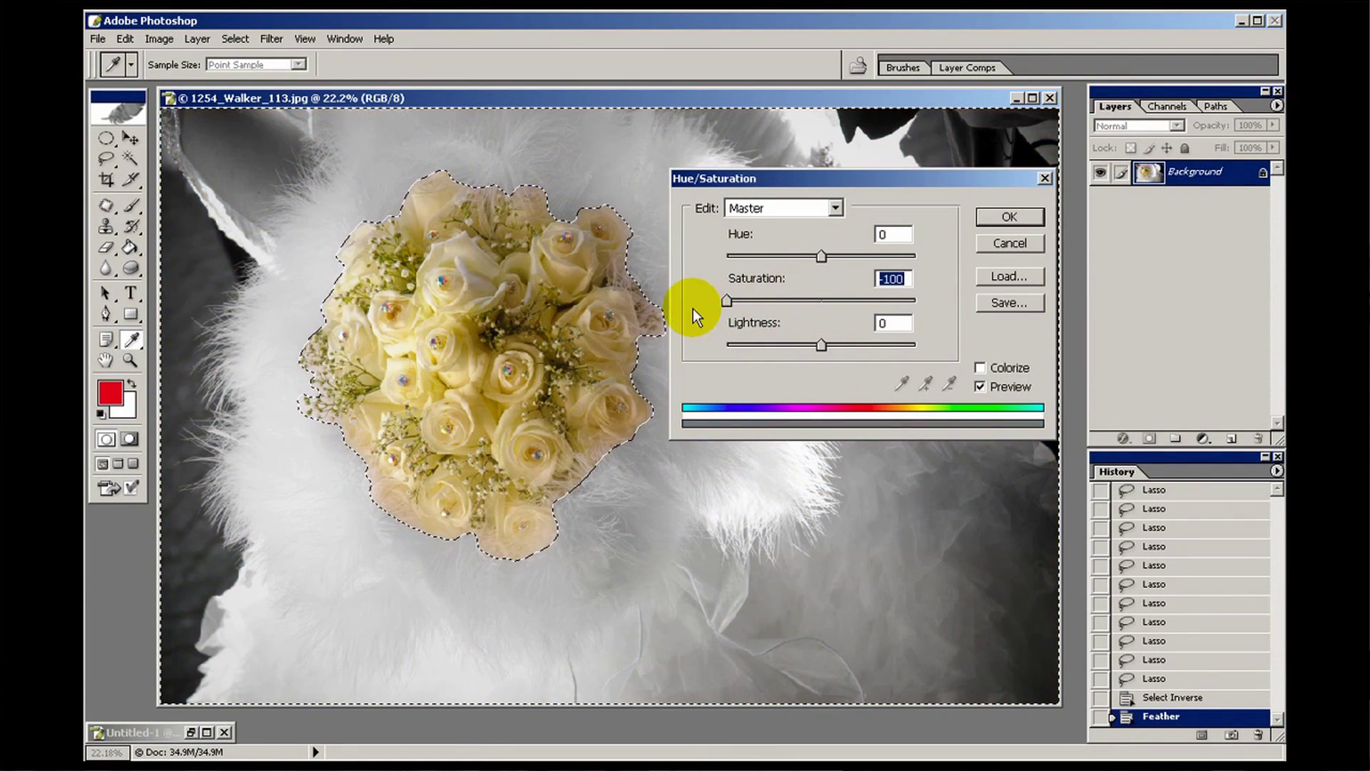
left_click(985, 217)
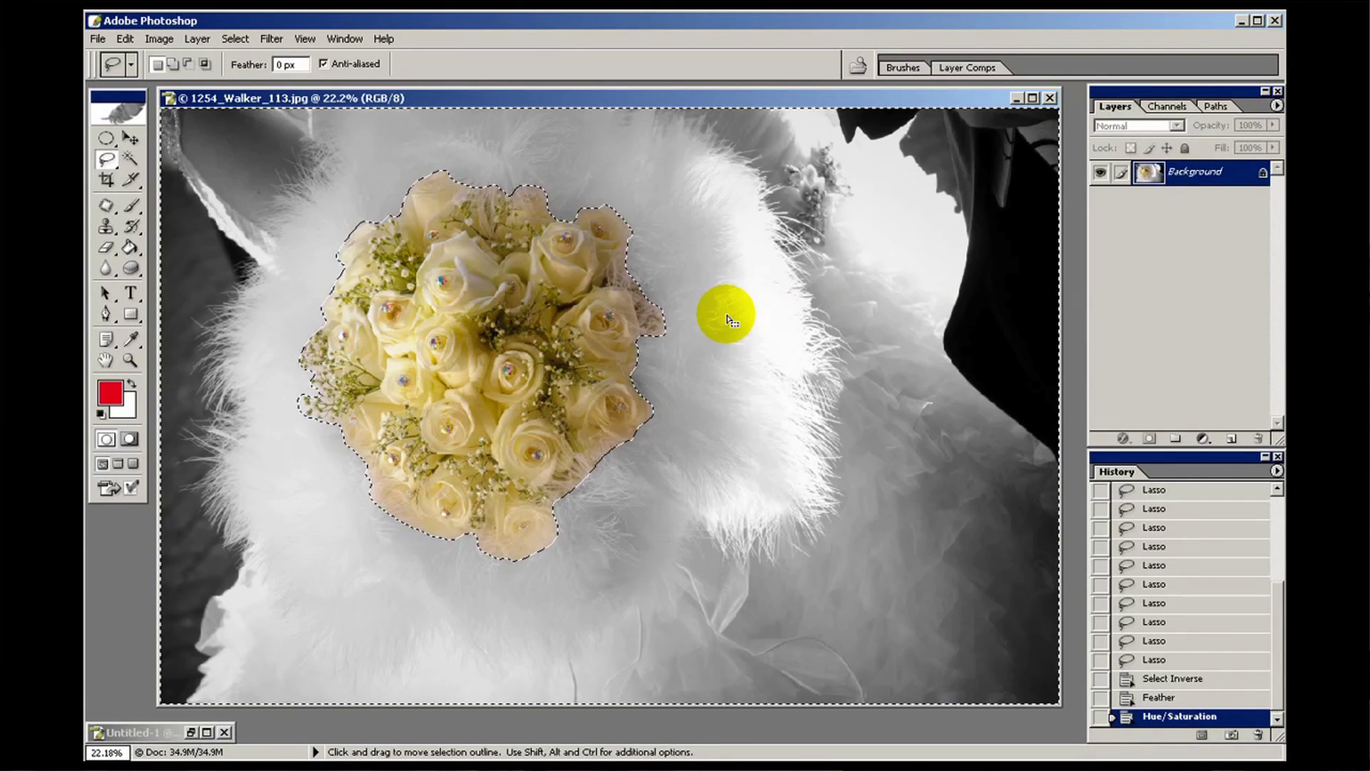
key("ctrl+d")
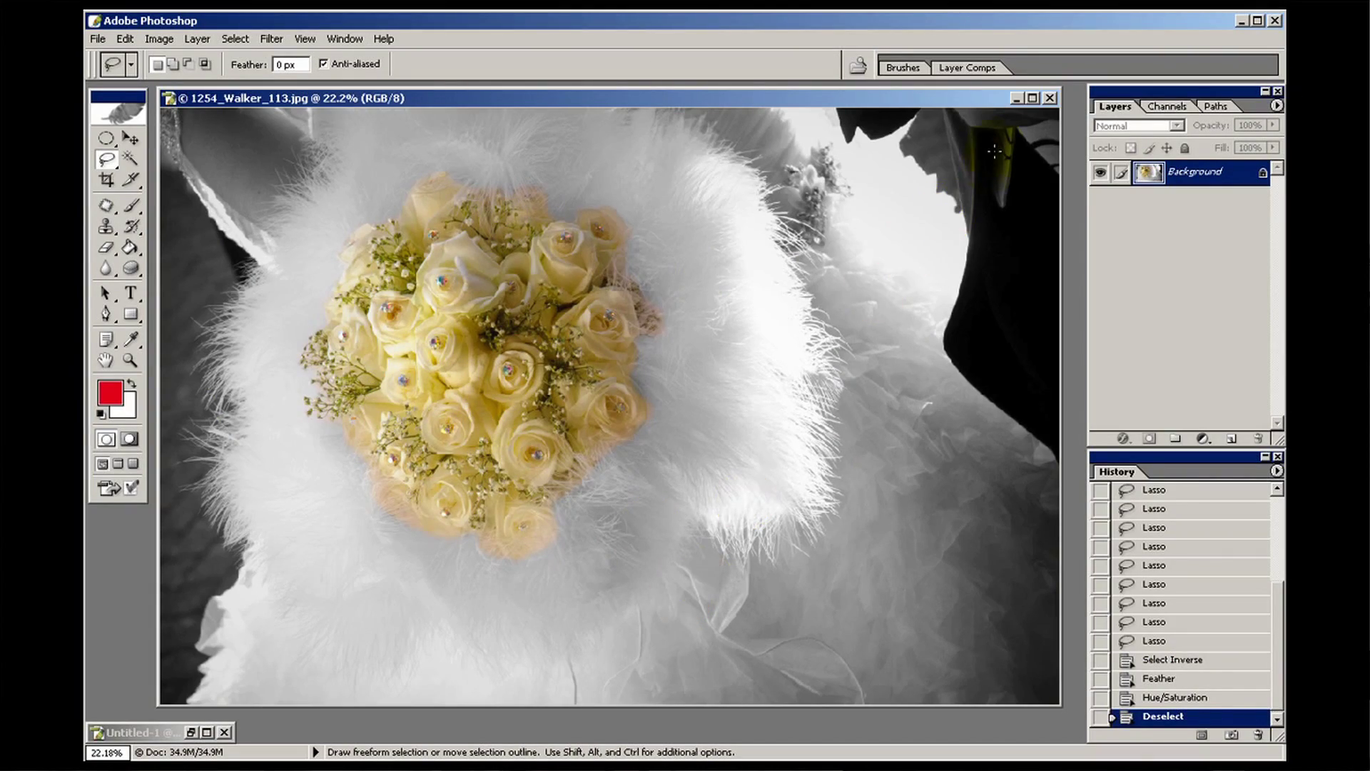
Minimize the wedding photo and open the portrait PR March 2011_225.jpg.
left_click(1017, 100)
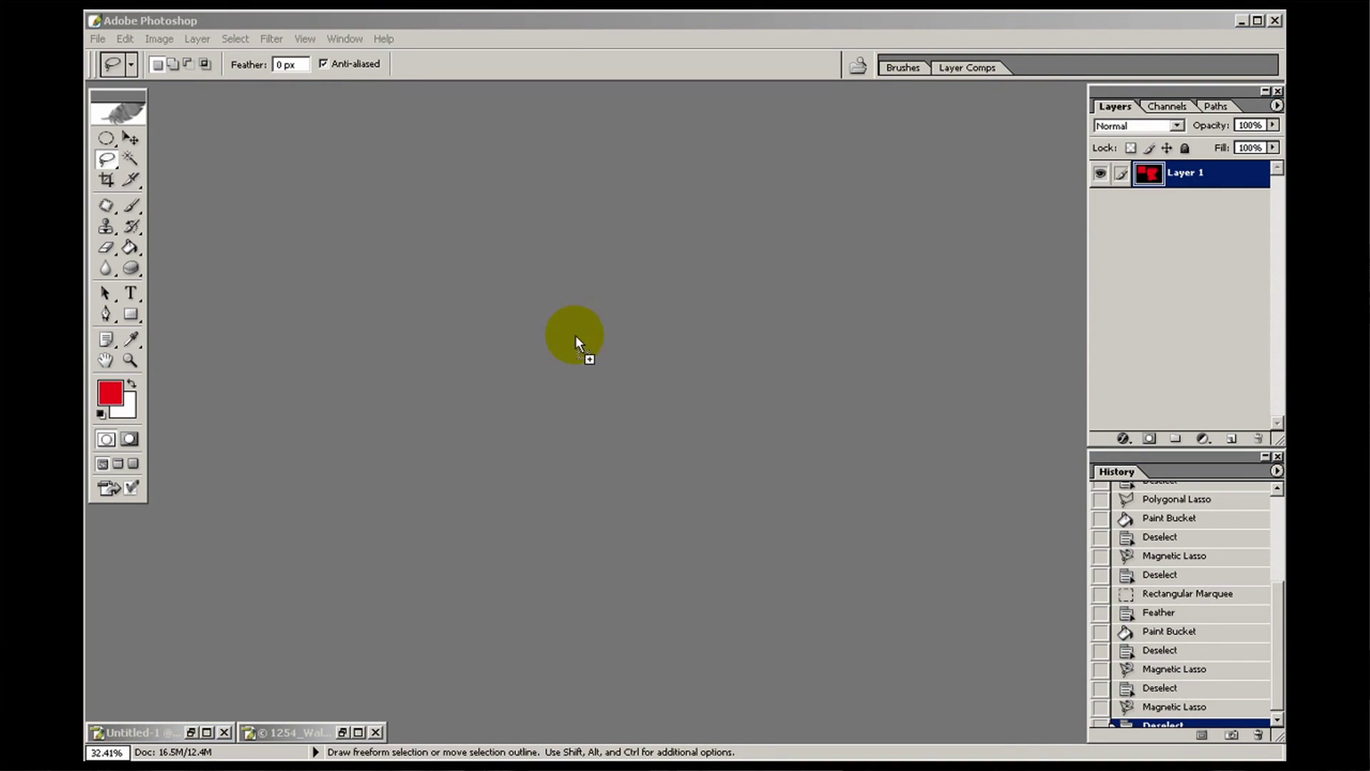
left_click_drag(734, 368, 735, 368)
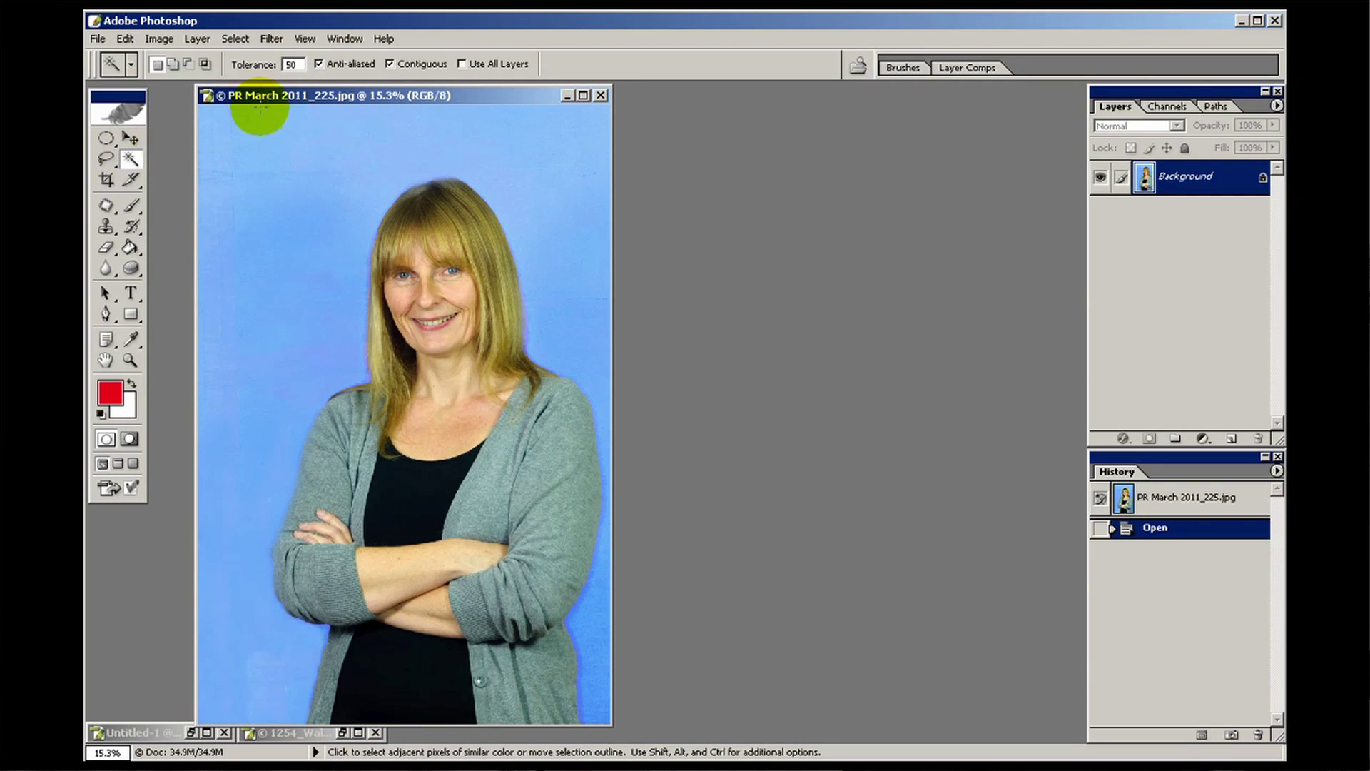
Try to select the blue backdrop with the Magic Wand at a tolerance of 1, sampling several spots, and revert to the opened image.
left_click(291, 64)
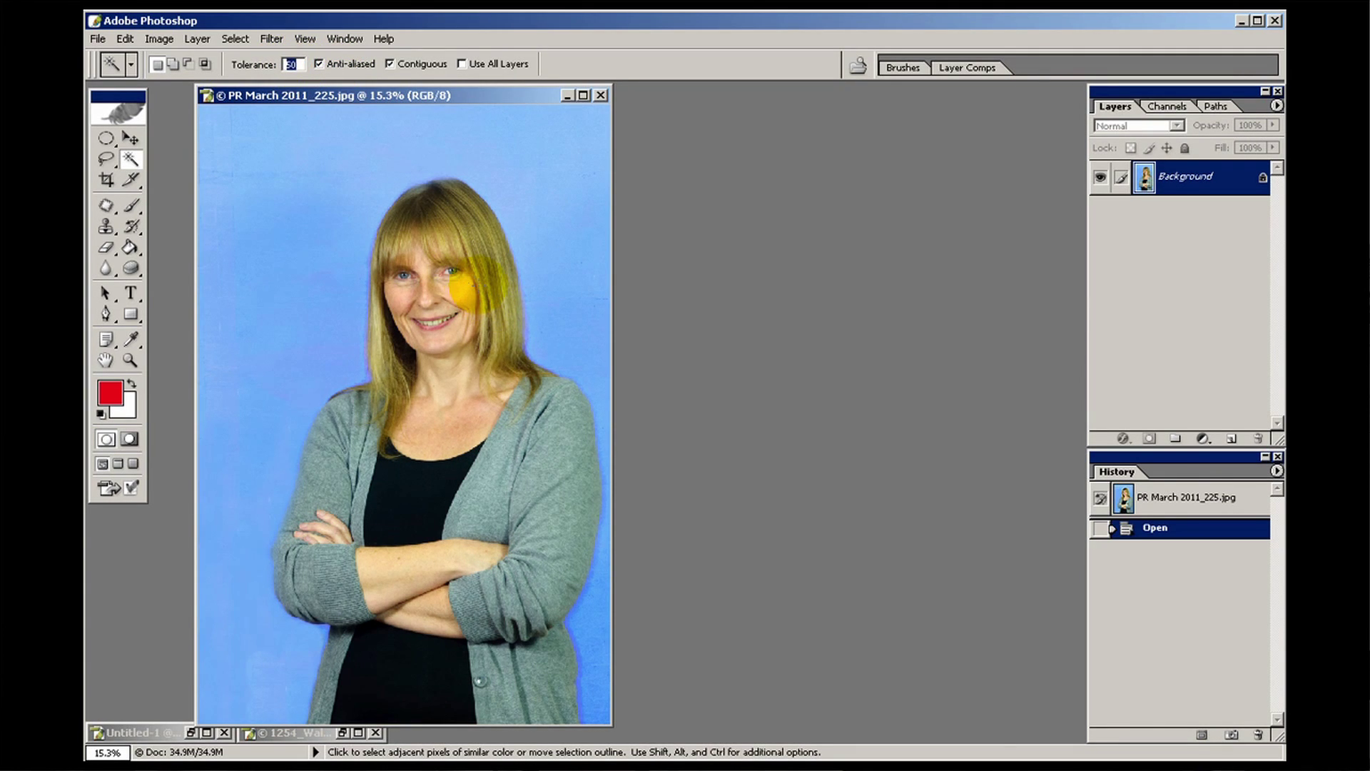
left_click(253, 228)
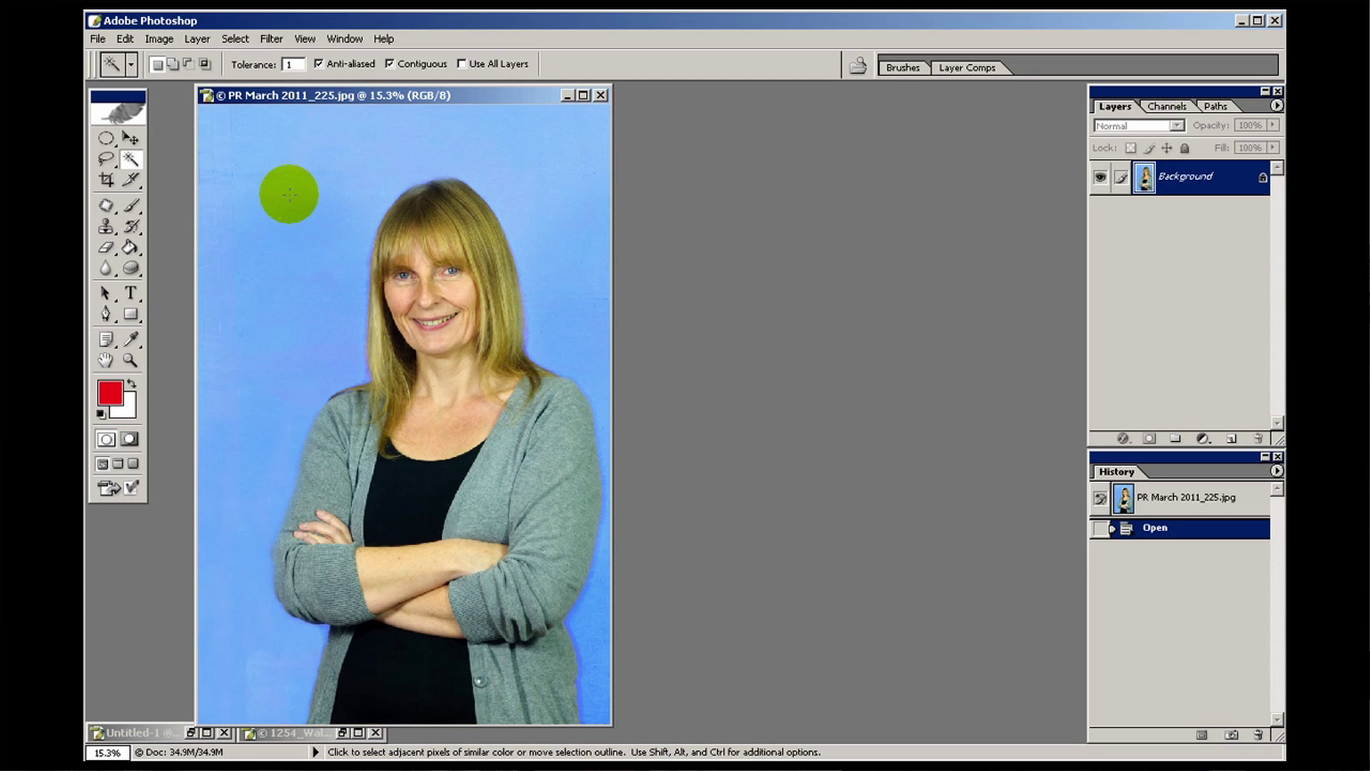
left_click(289, 194)
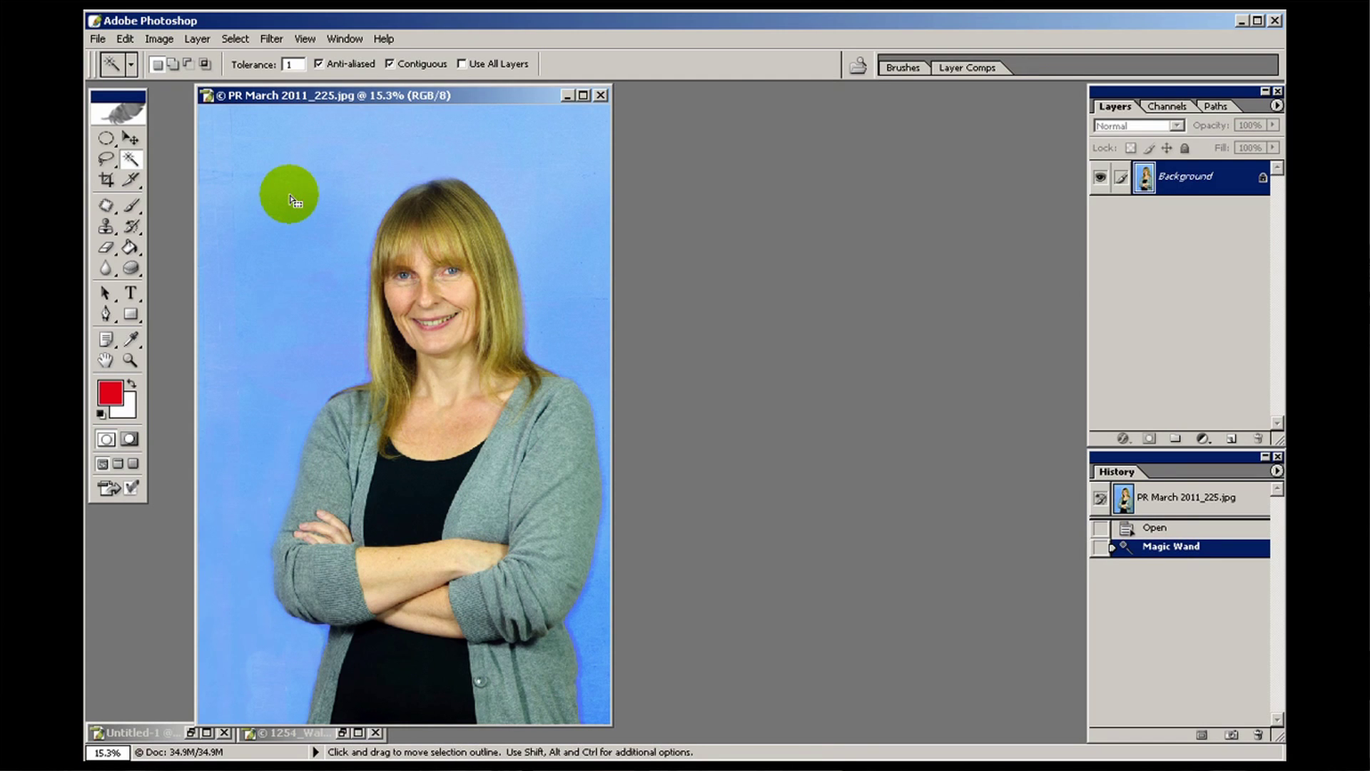
left_click(298, 241)
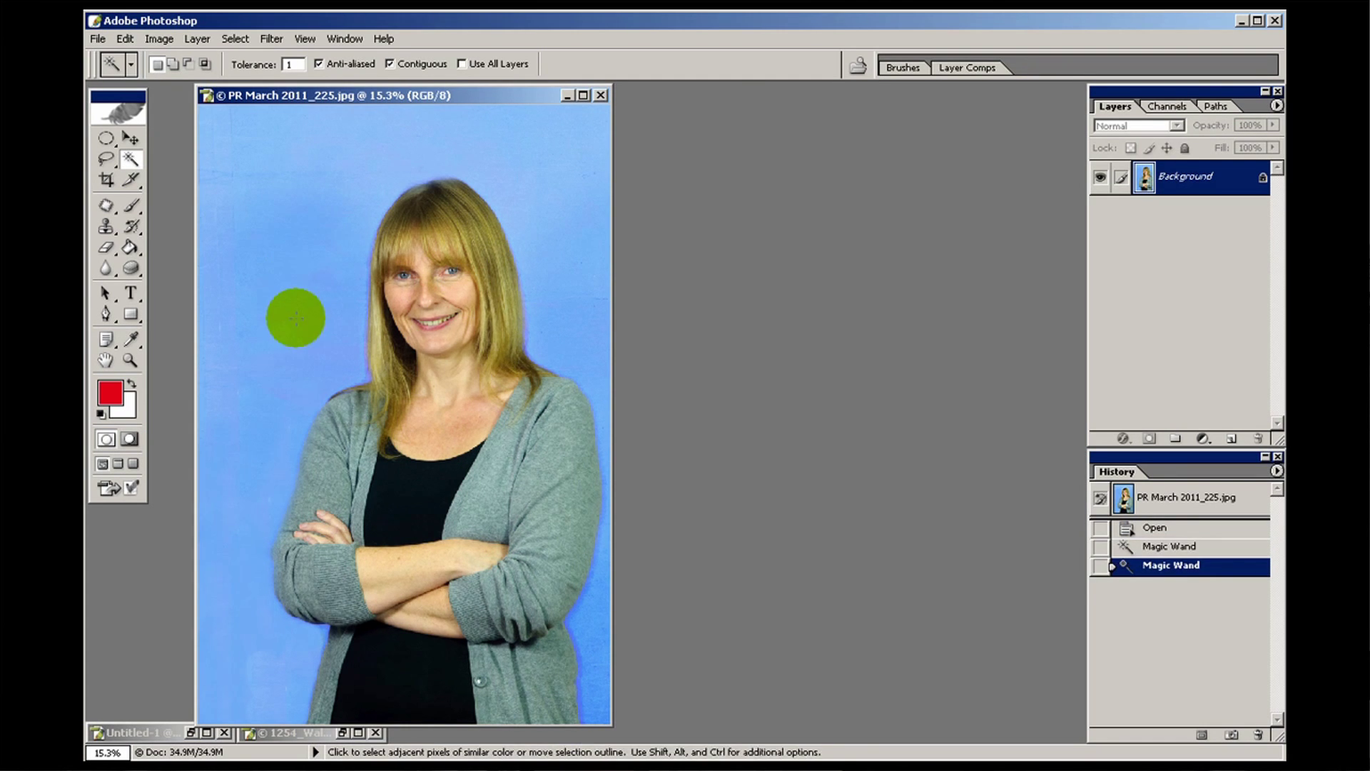
left_click(297, 300)
left_click(307, 231)
left_click(281, 193)
left_click(354, 168)
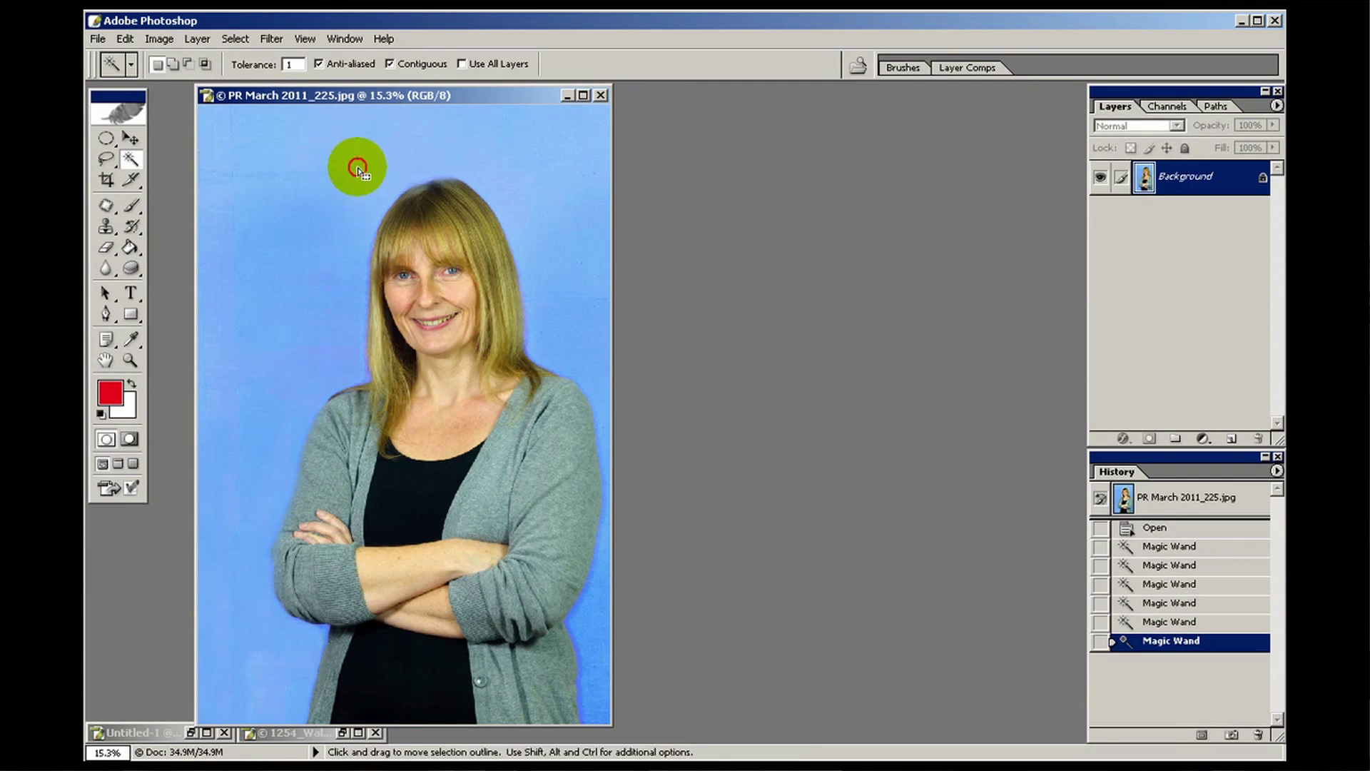
left_click(343, 257)
left_click(318, 270)
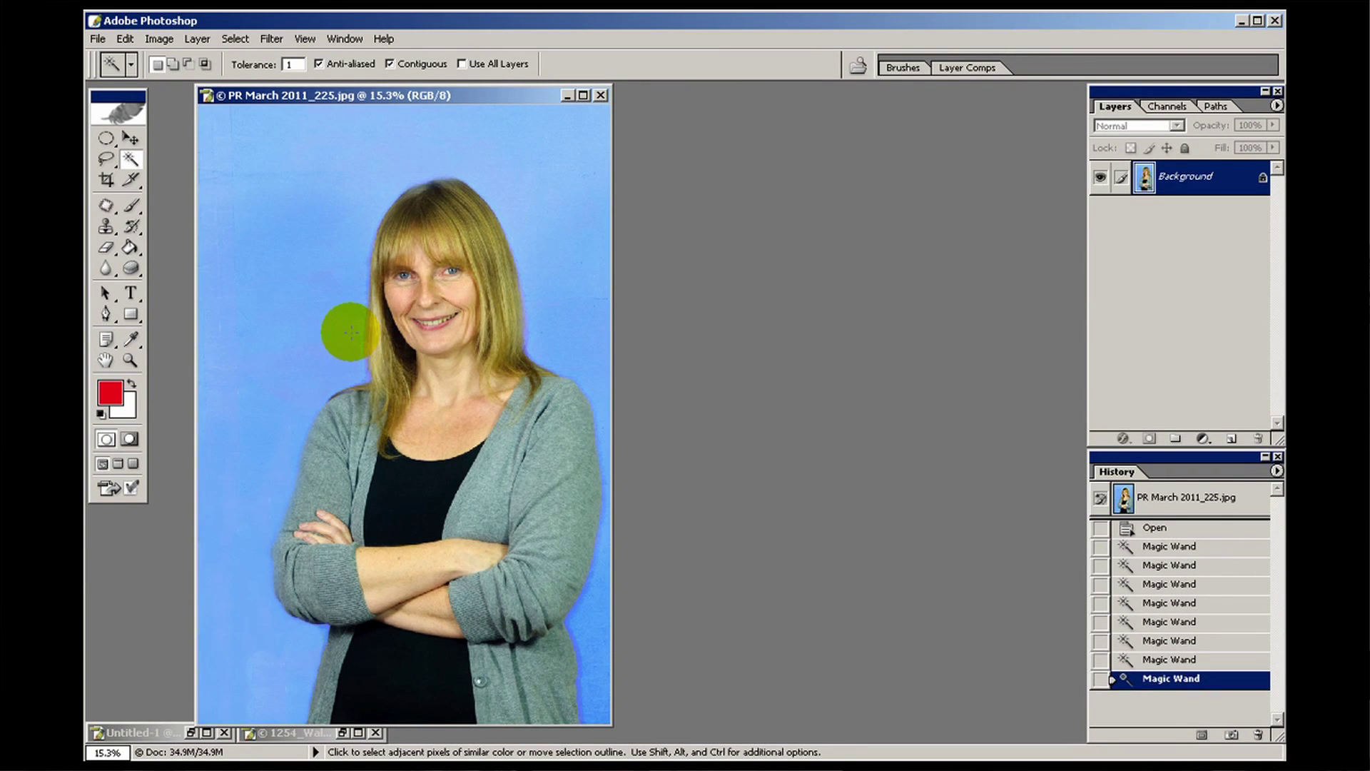
left_click(1193, 530)
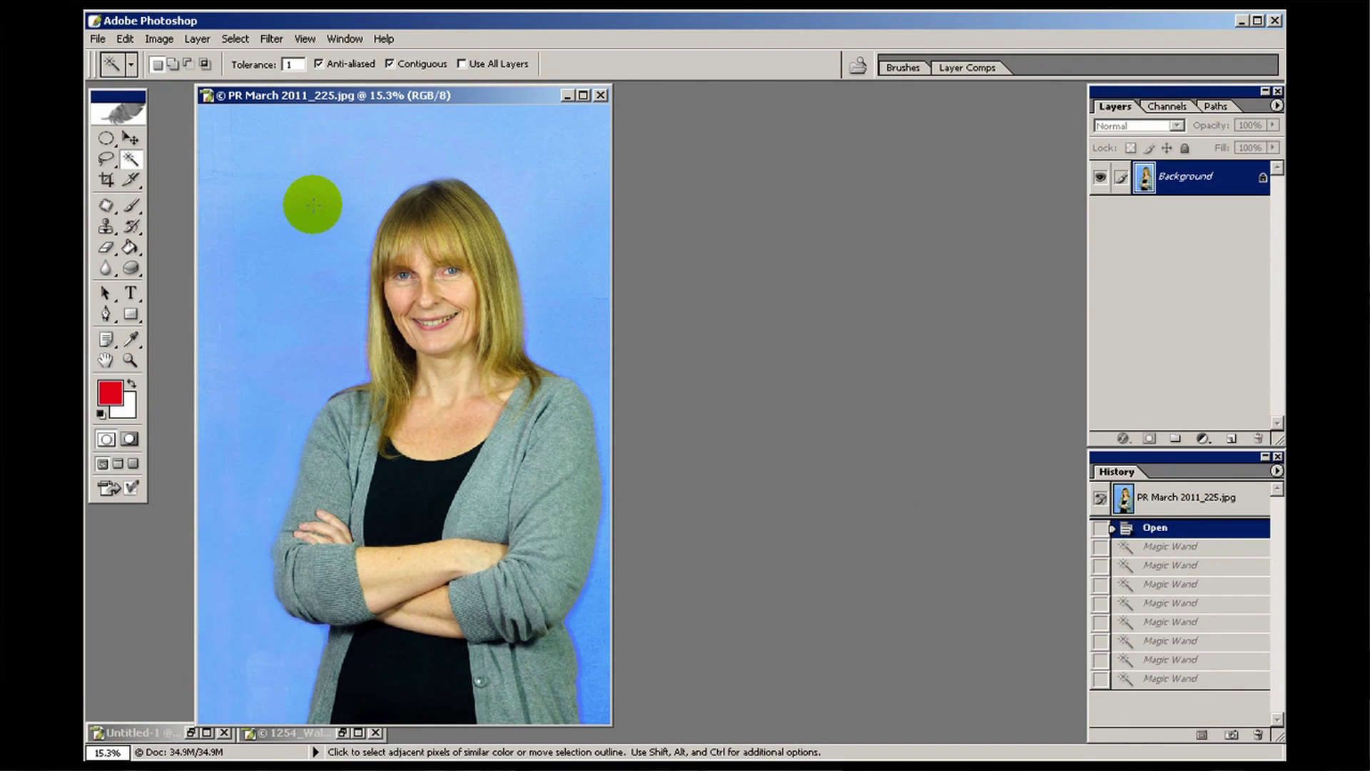
Try to select the blue backdrop above the woman's head with the Magic Wand at a tolerance of 100.
key("z")
left_click_drag(281, 186, 395, 297)
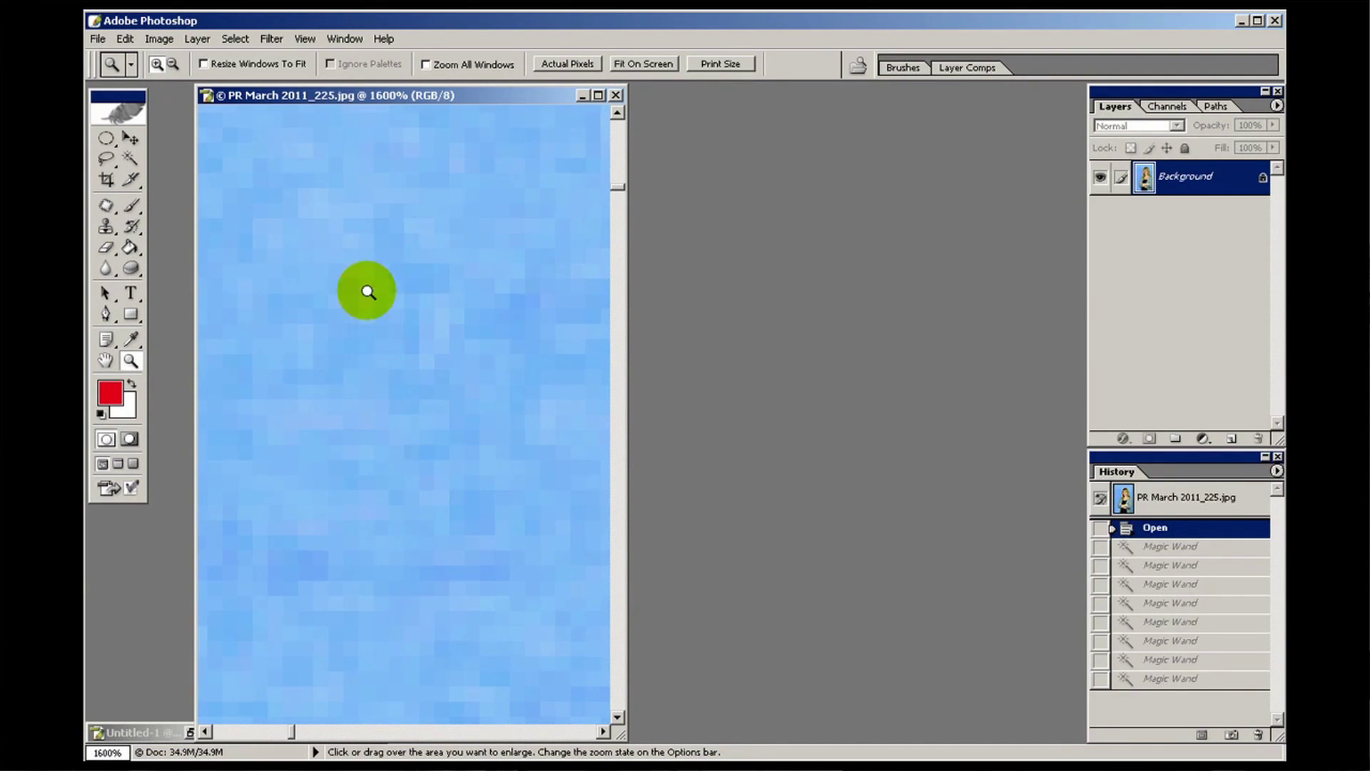
key("ctrl+0")
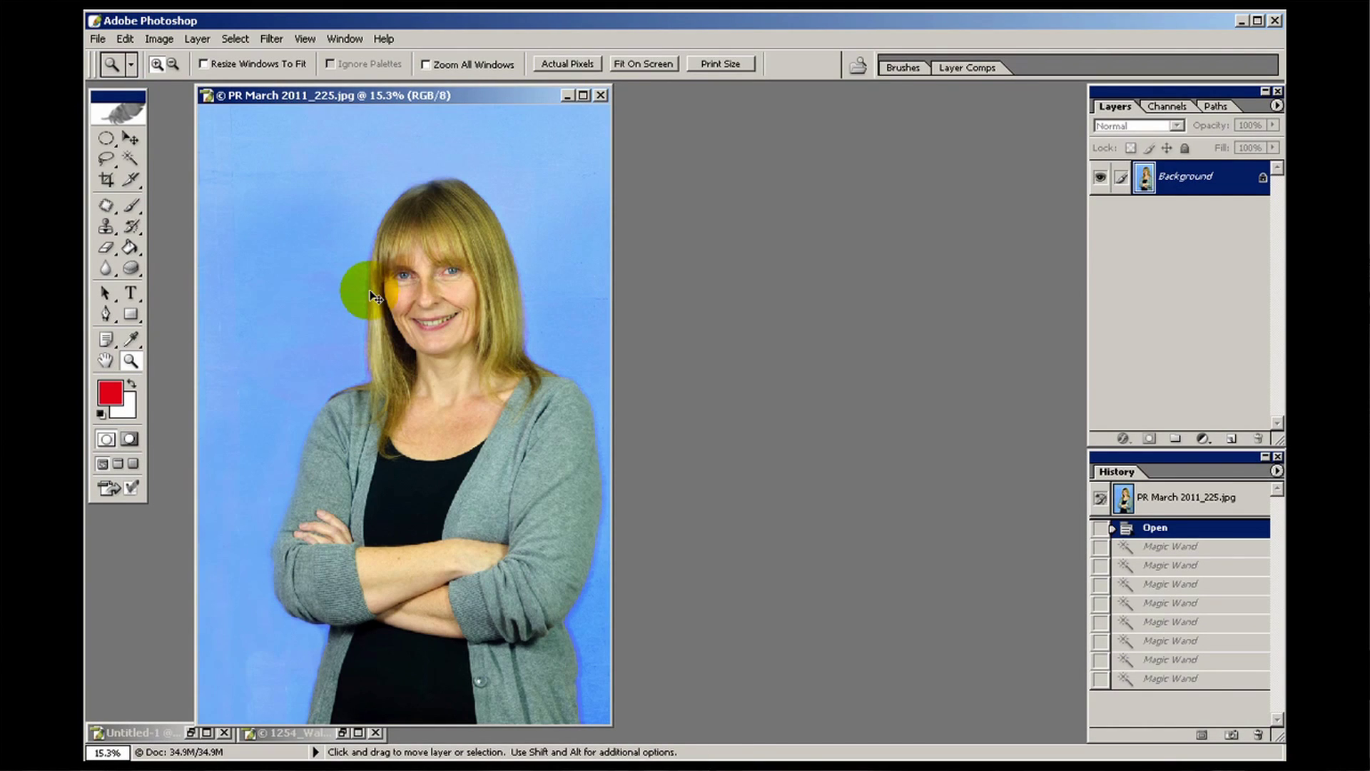
left_click(130, 159)
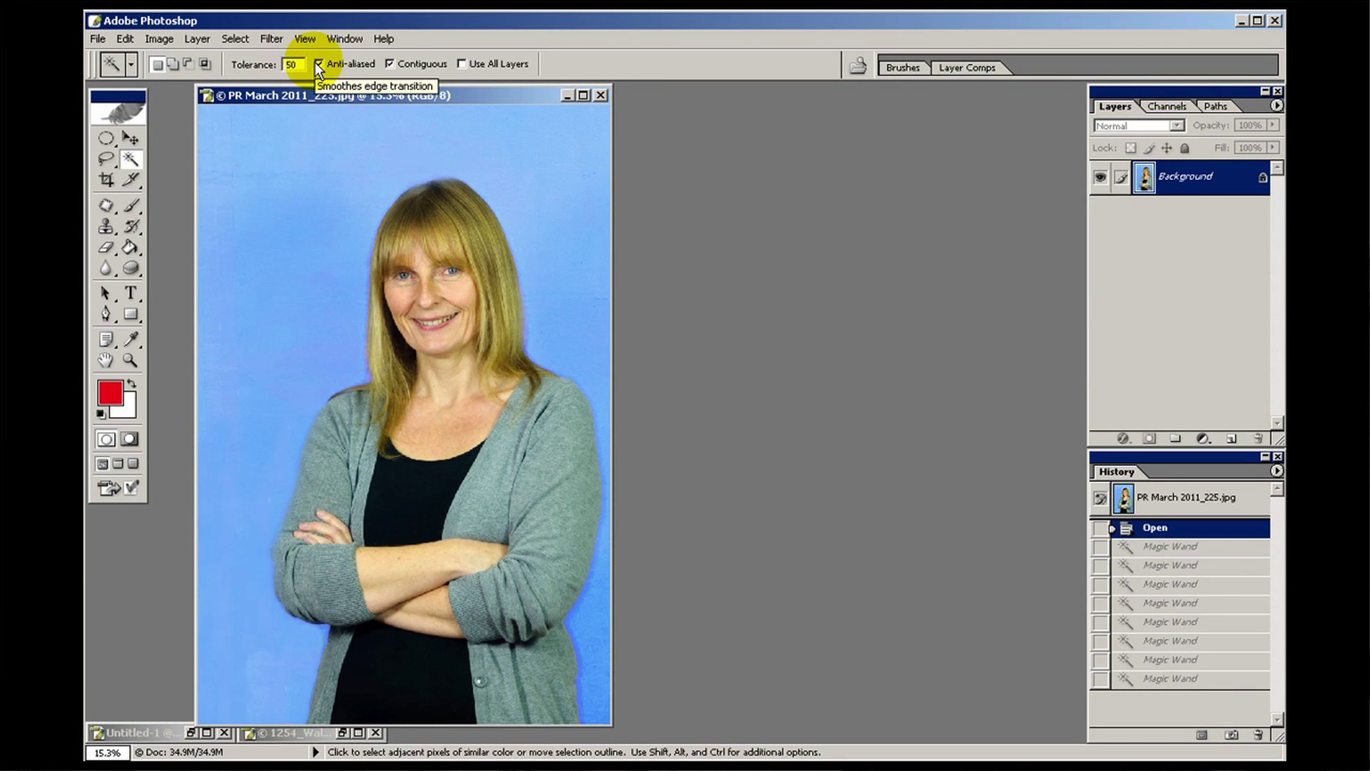
type("100")
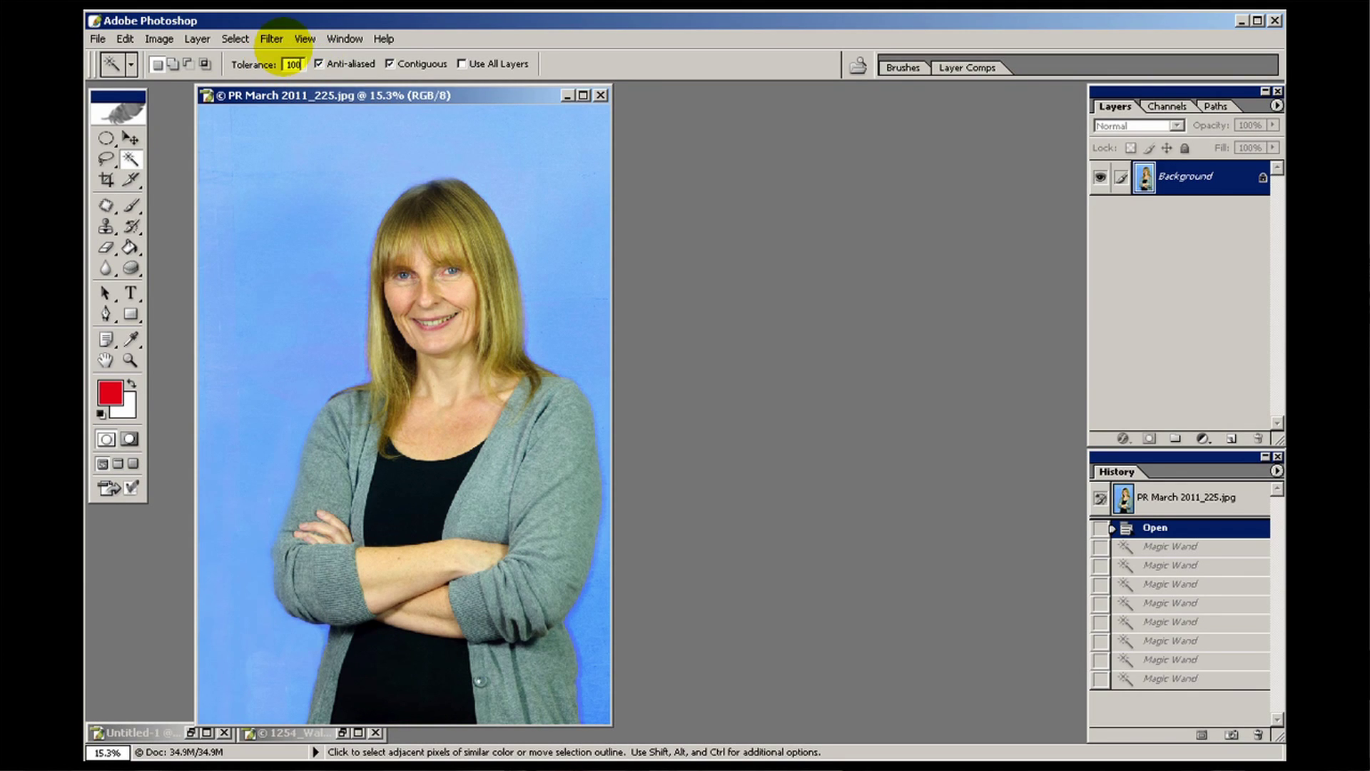
left_click(306, 132)
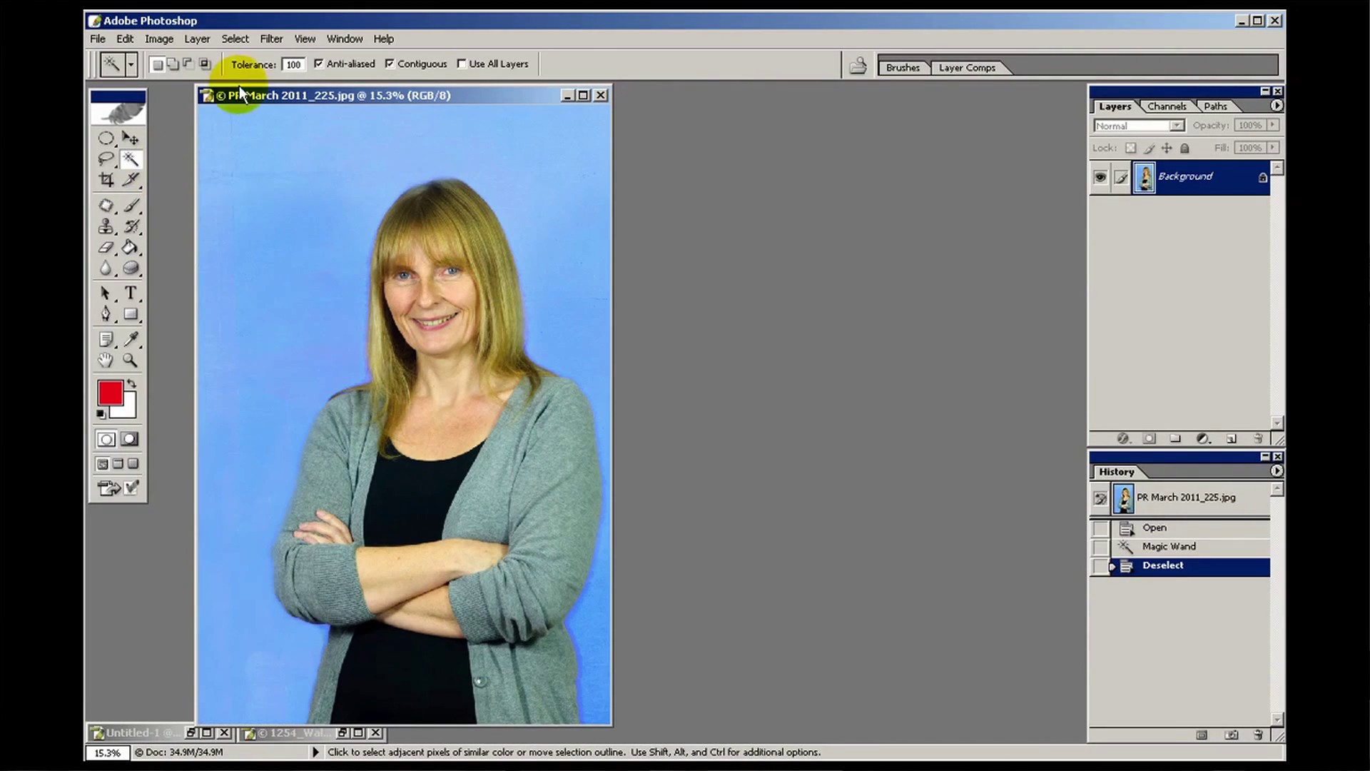
Select the blue backdrop with the Magic Wand at a tolerance of 50, adding the patch beside the lower cardigan, and clear it to white.
type("50")
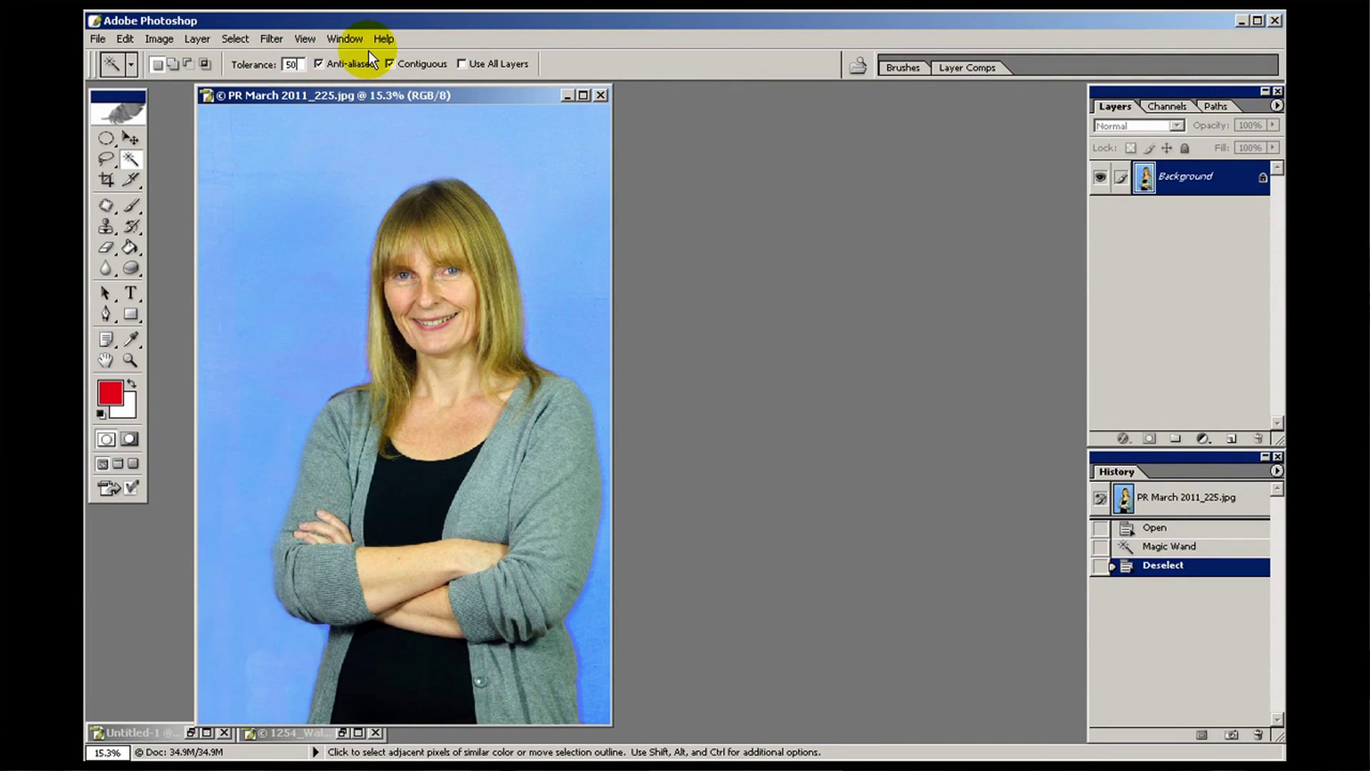
left_click(381, 154)
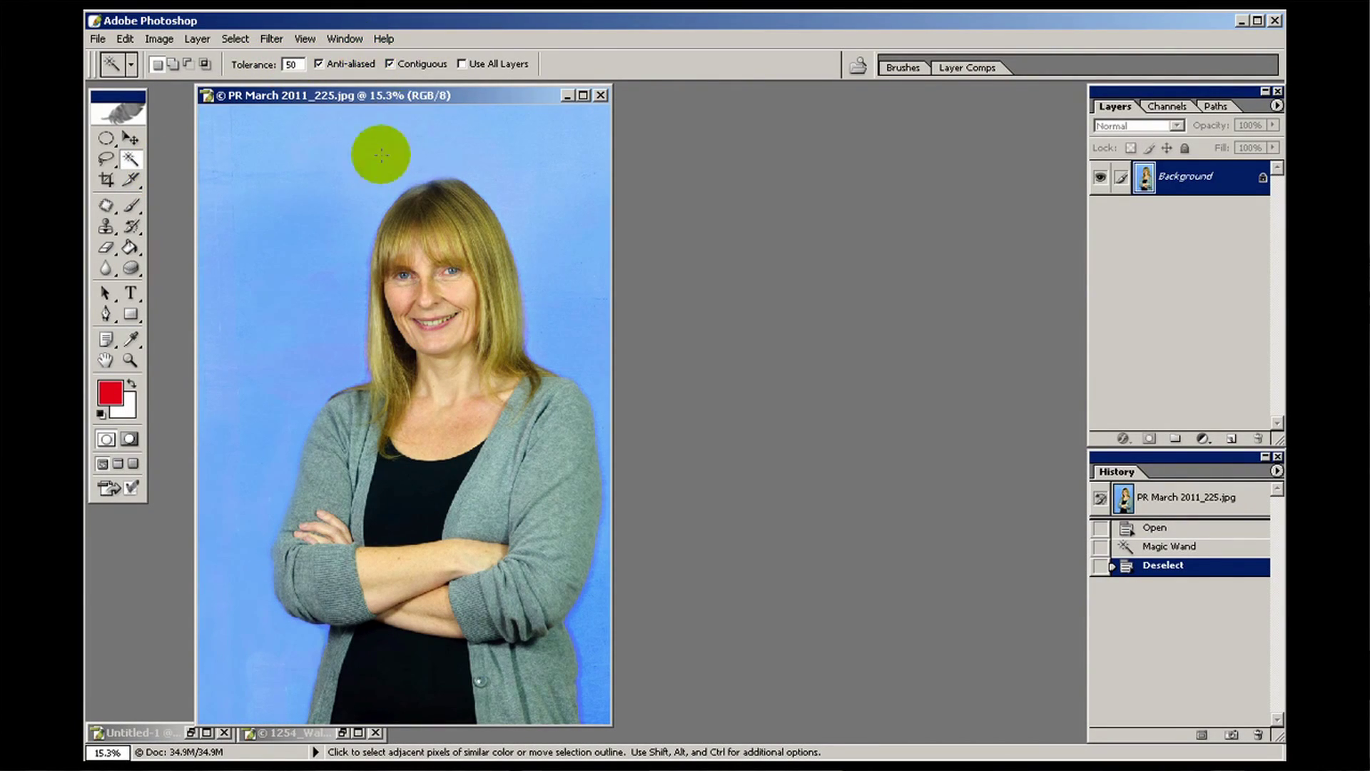
left_click(326, 171)
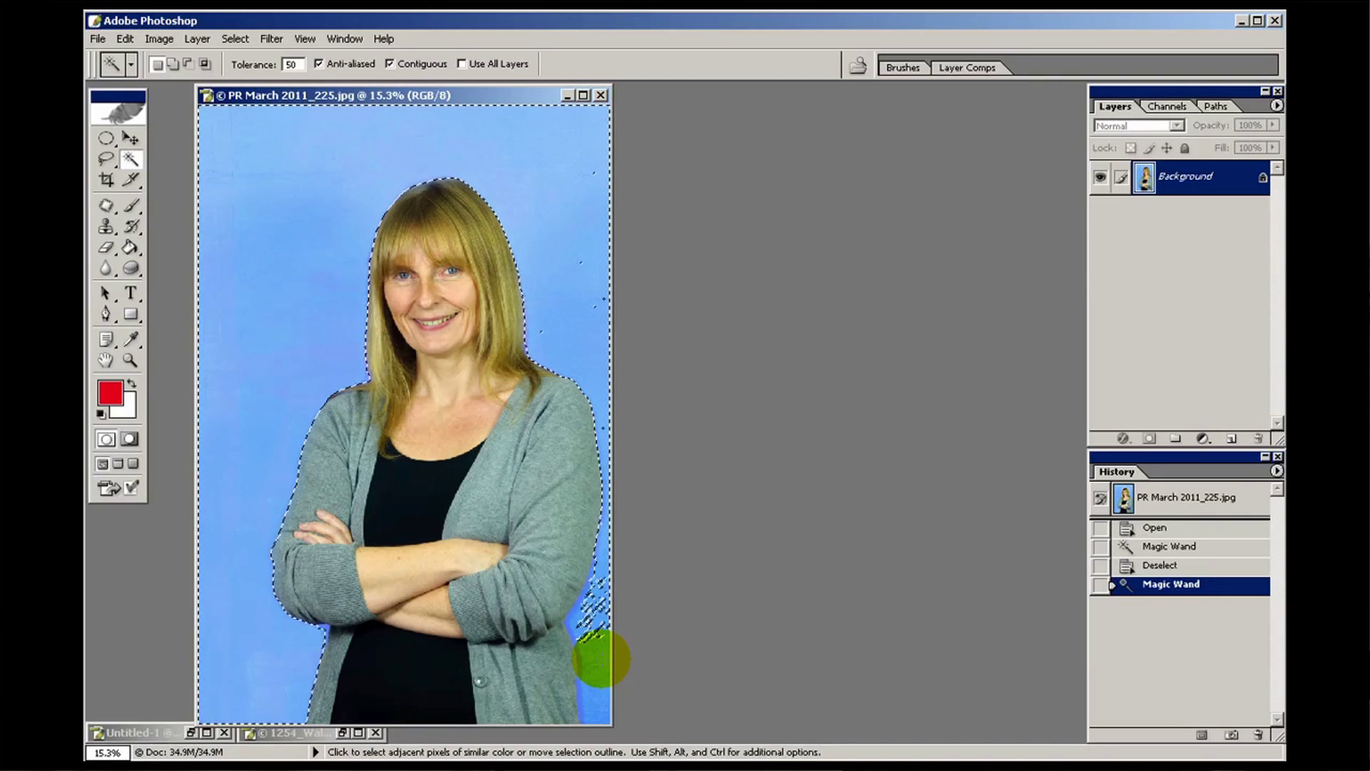
left_click(600, 659, "shift")
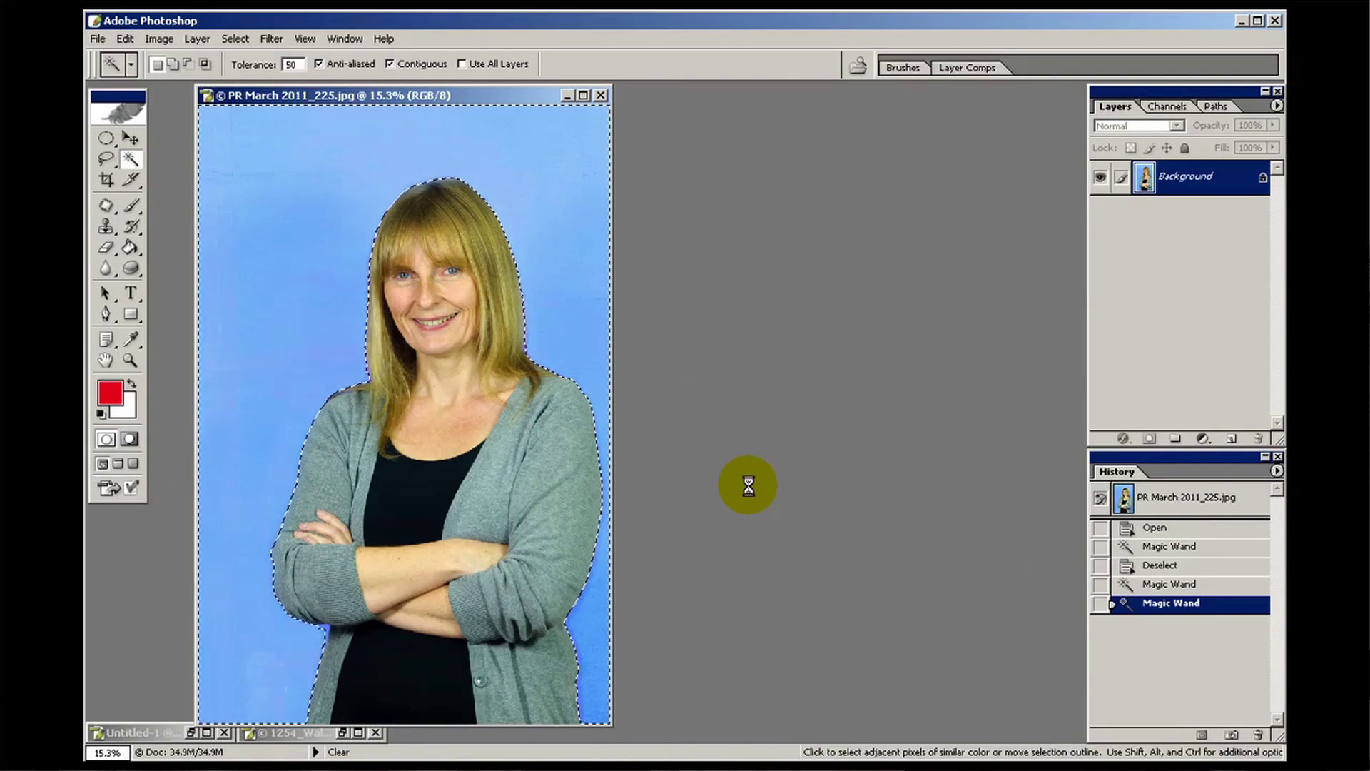
key("Delete")
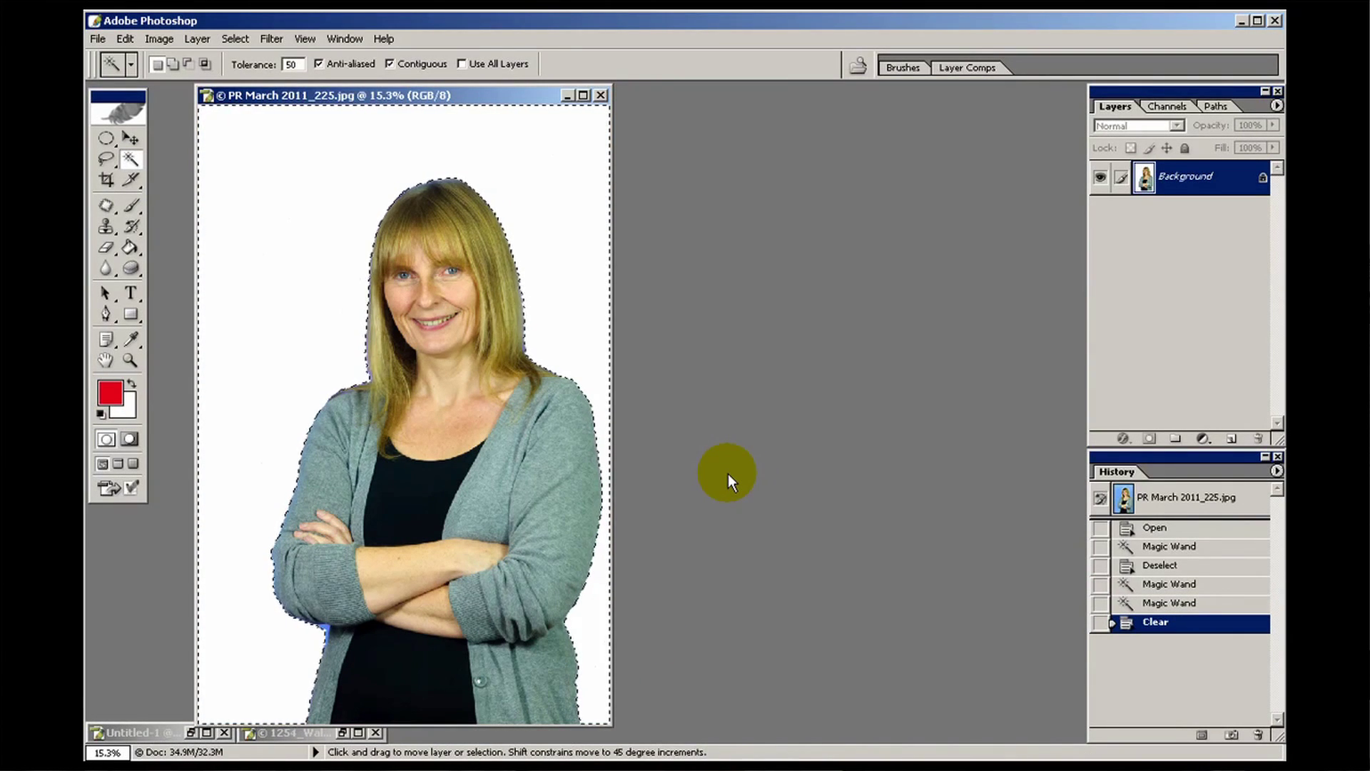
key("ctrl+d")
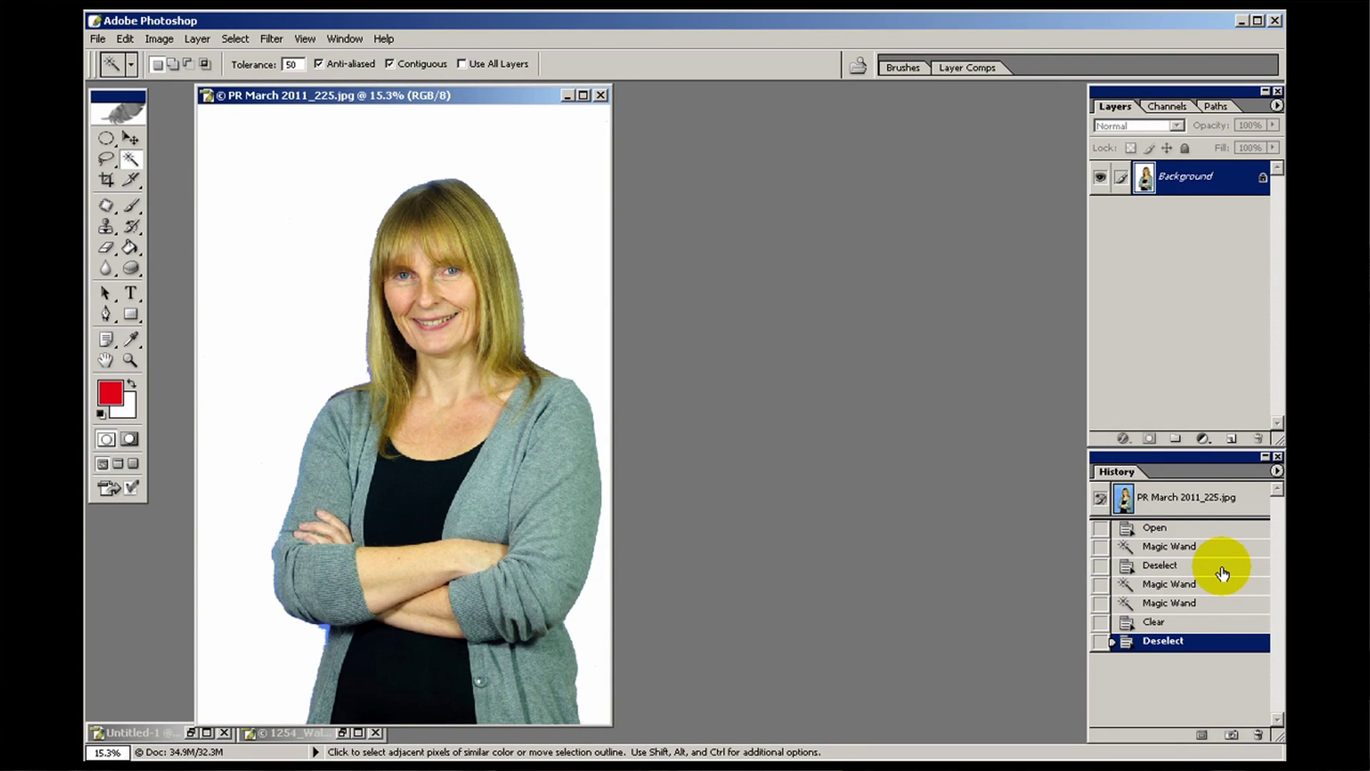
Return to the backdrop selection made before the clear, feather it by 3 pixels and clear the backdrop to white.
left_click(1213, 603)
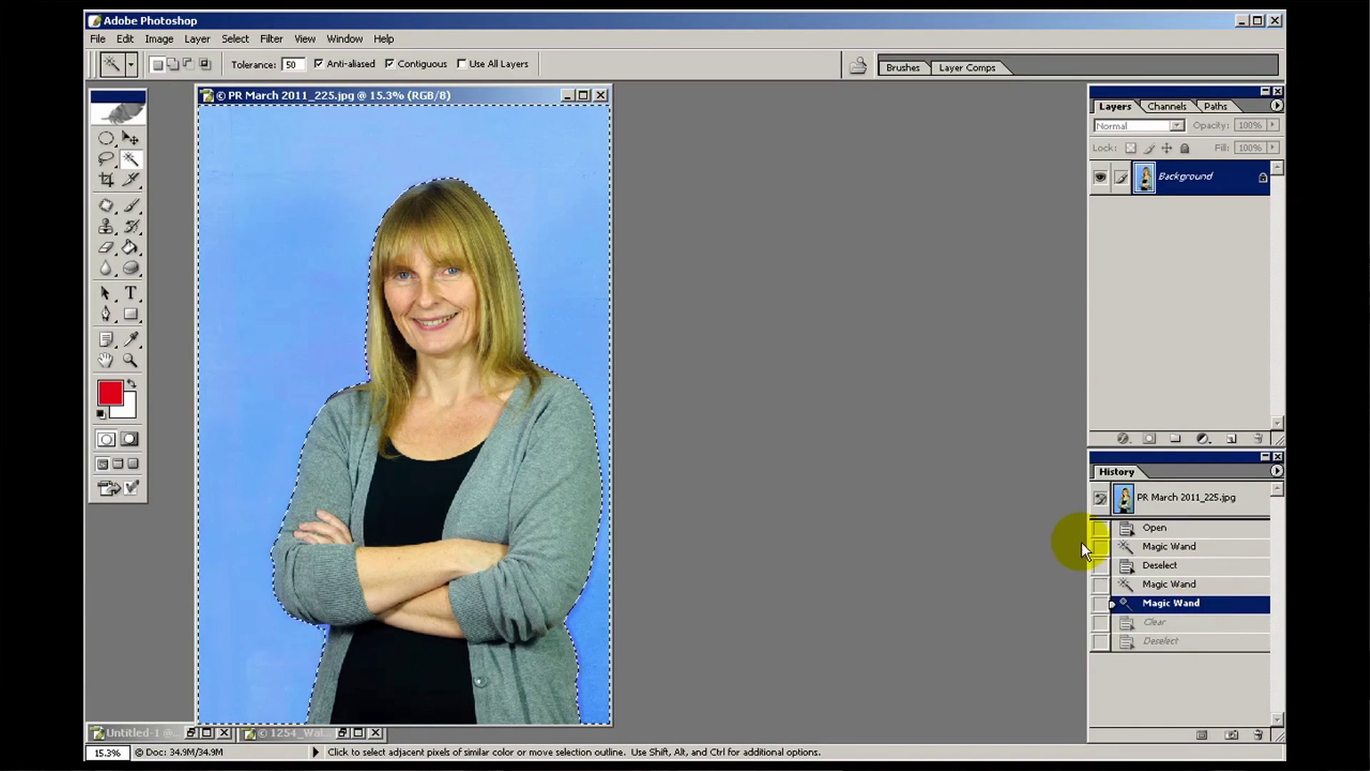
right_click(290, 184)
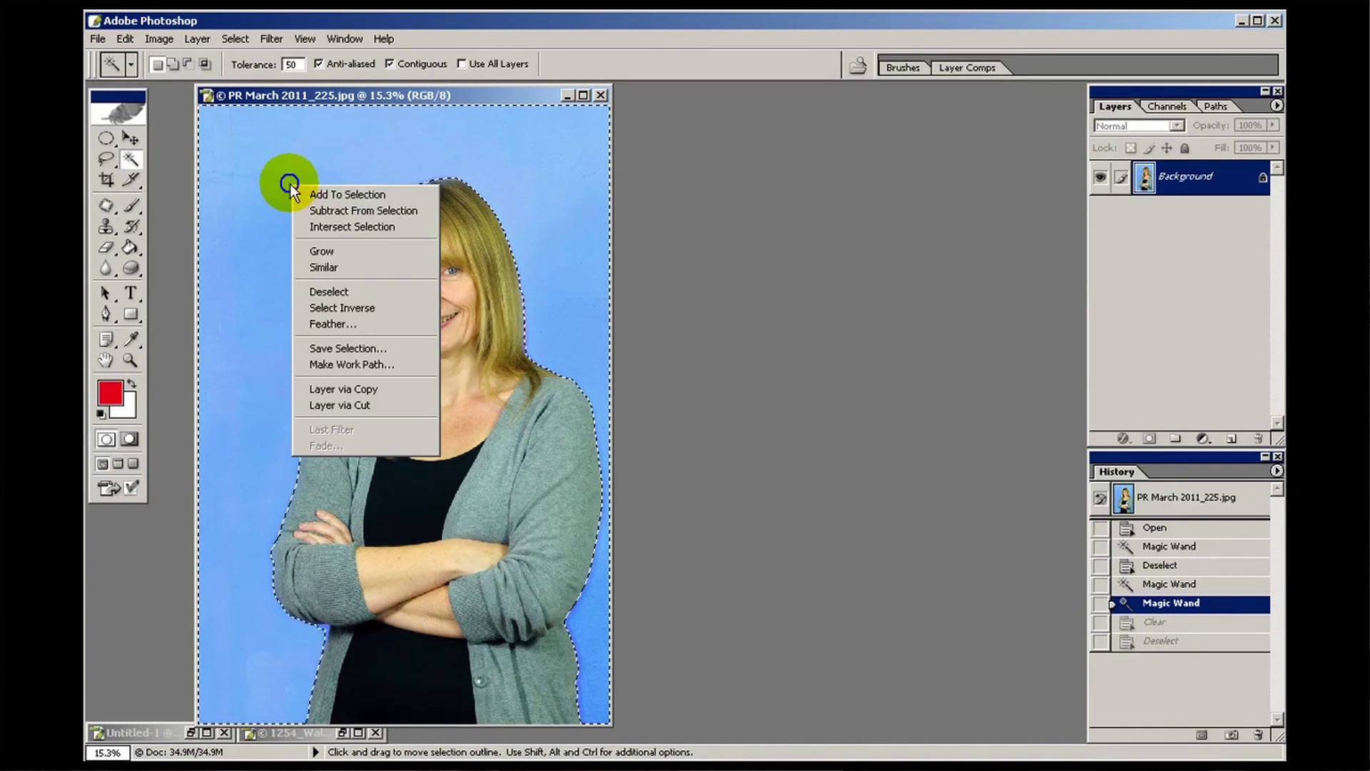
left_click(330, 324)
type("3")
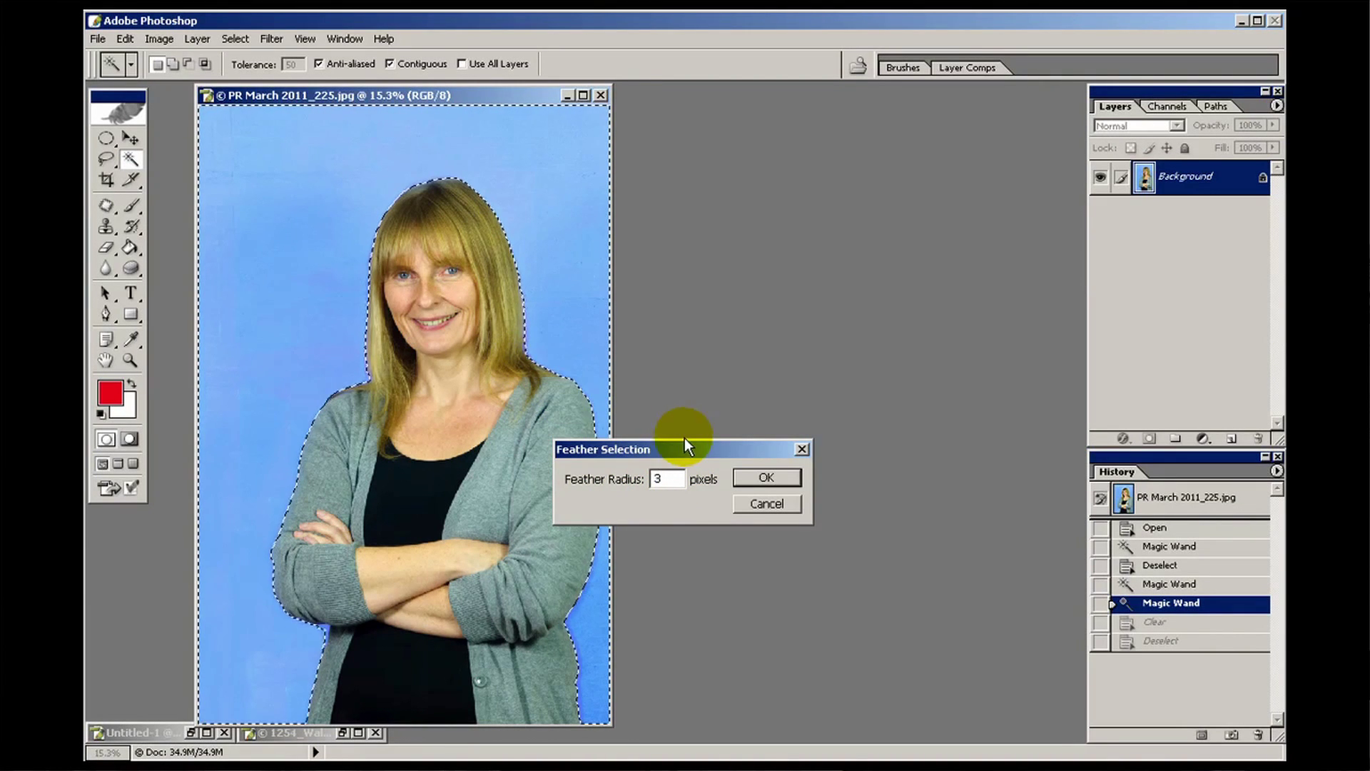
left_click(751, 478)
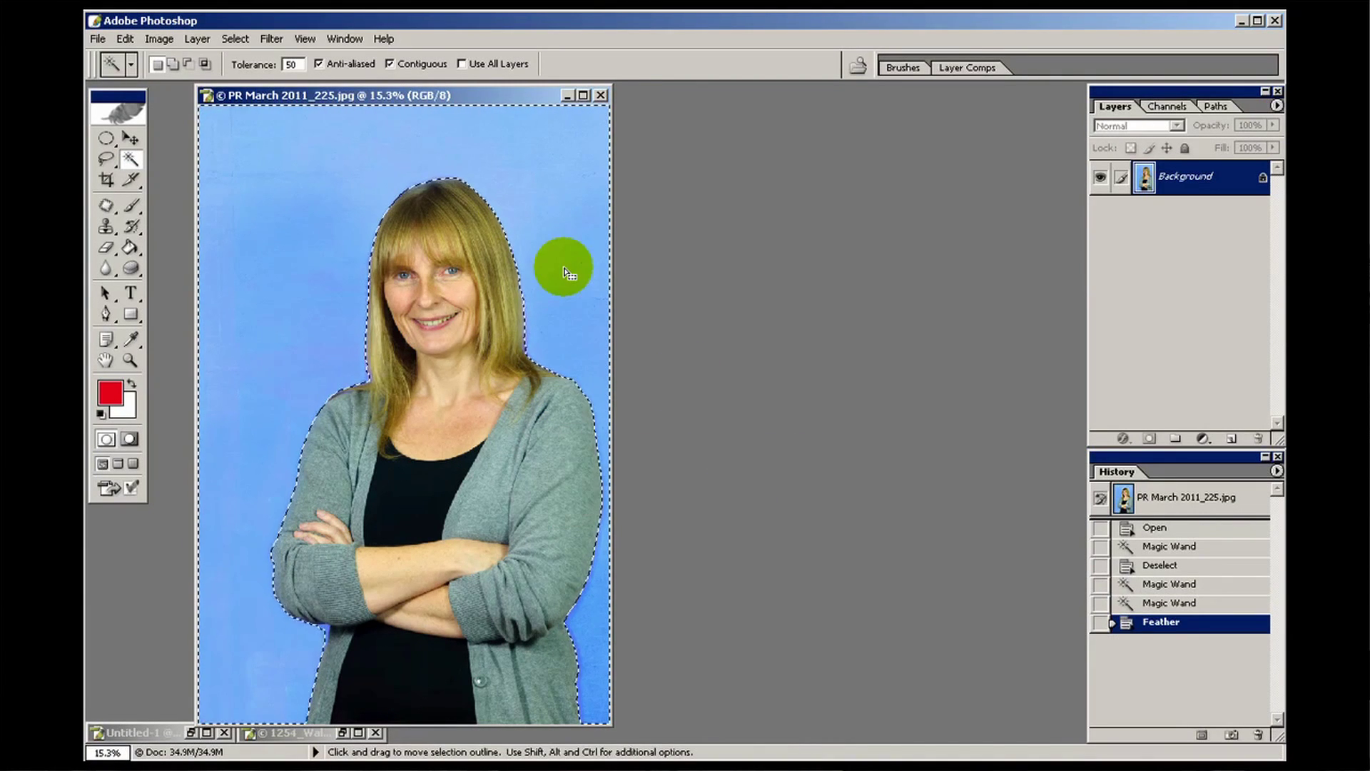
key("Delete")
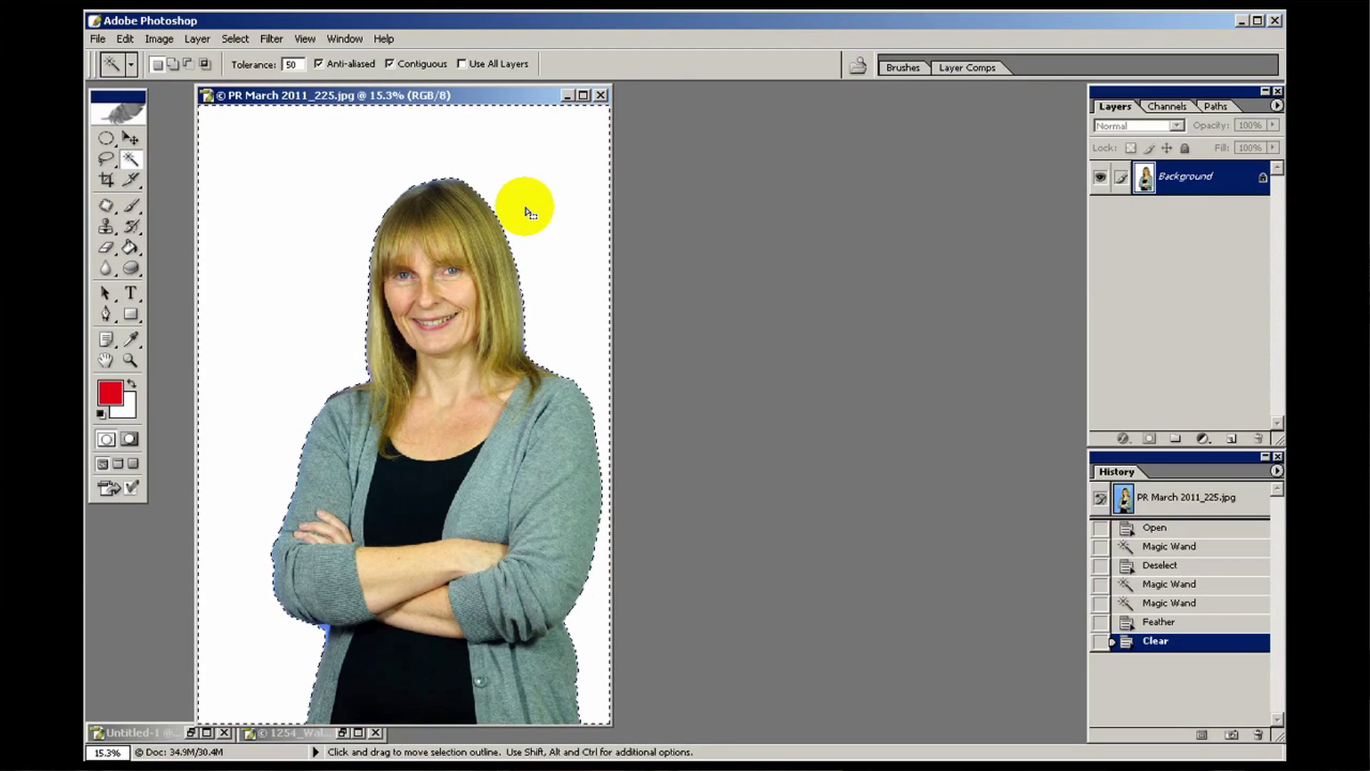
key("ctrl+d")
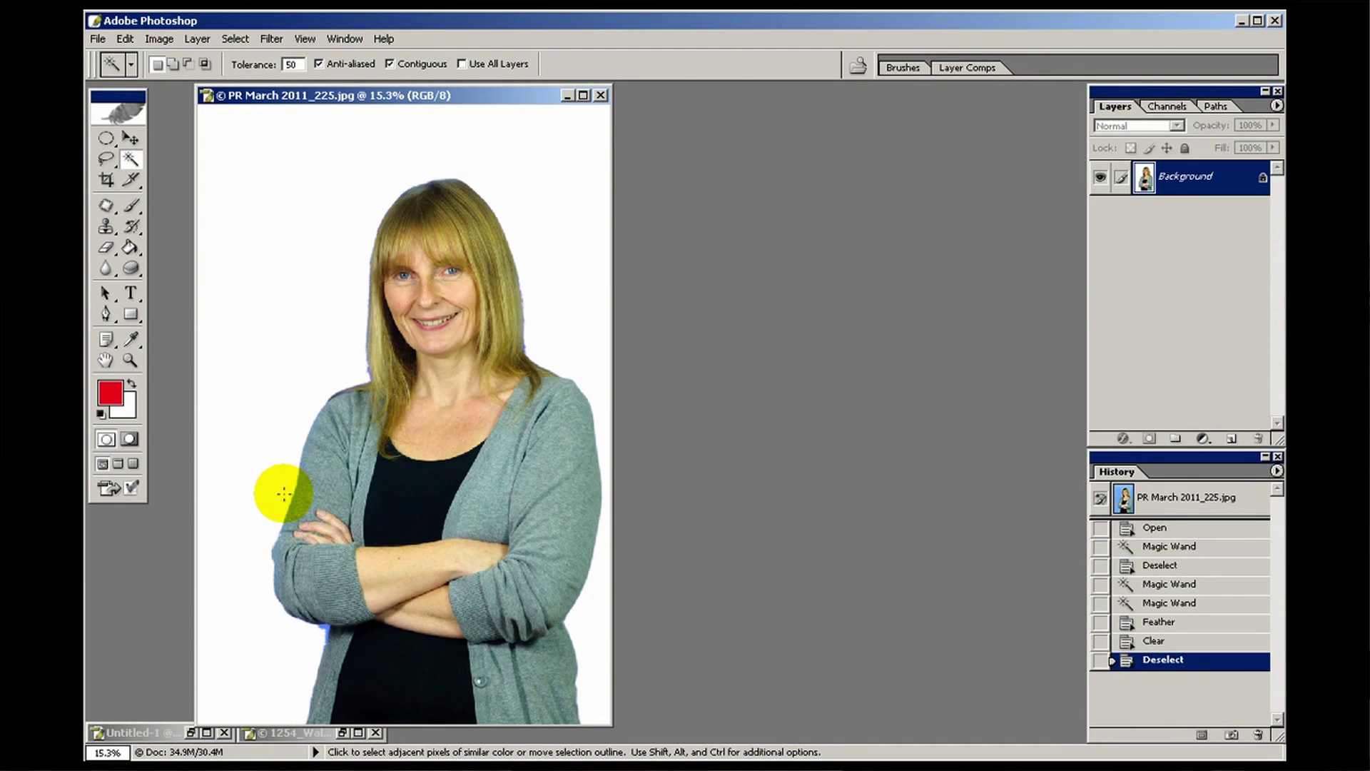
Erase the ragged blue fringe along the outer edge of the cardigan sleeve above the hand with an 87 px Eraser brush.
key("z")
left_click_drag(260, 443, 333, 554)
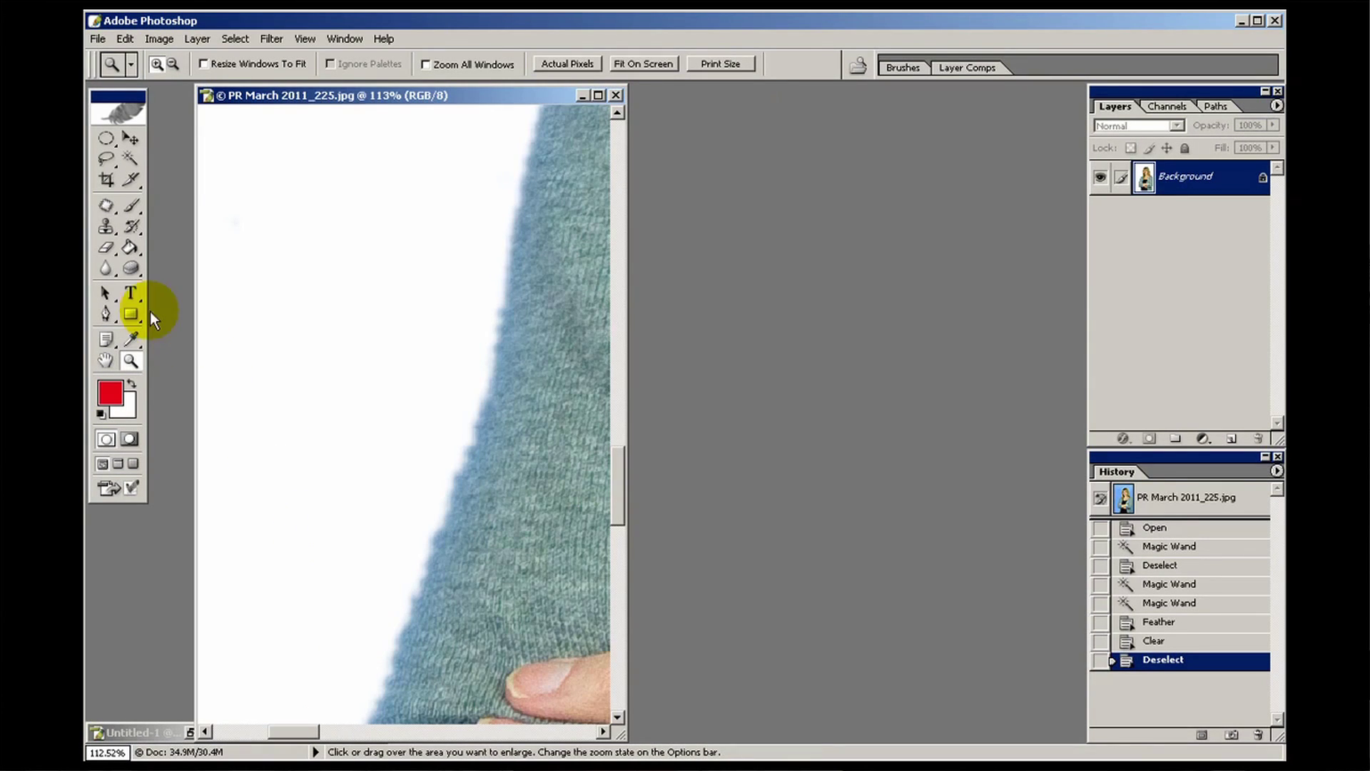
left_click(106, 248)
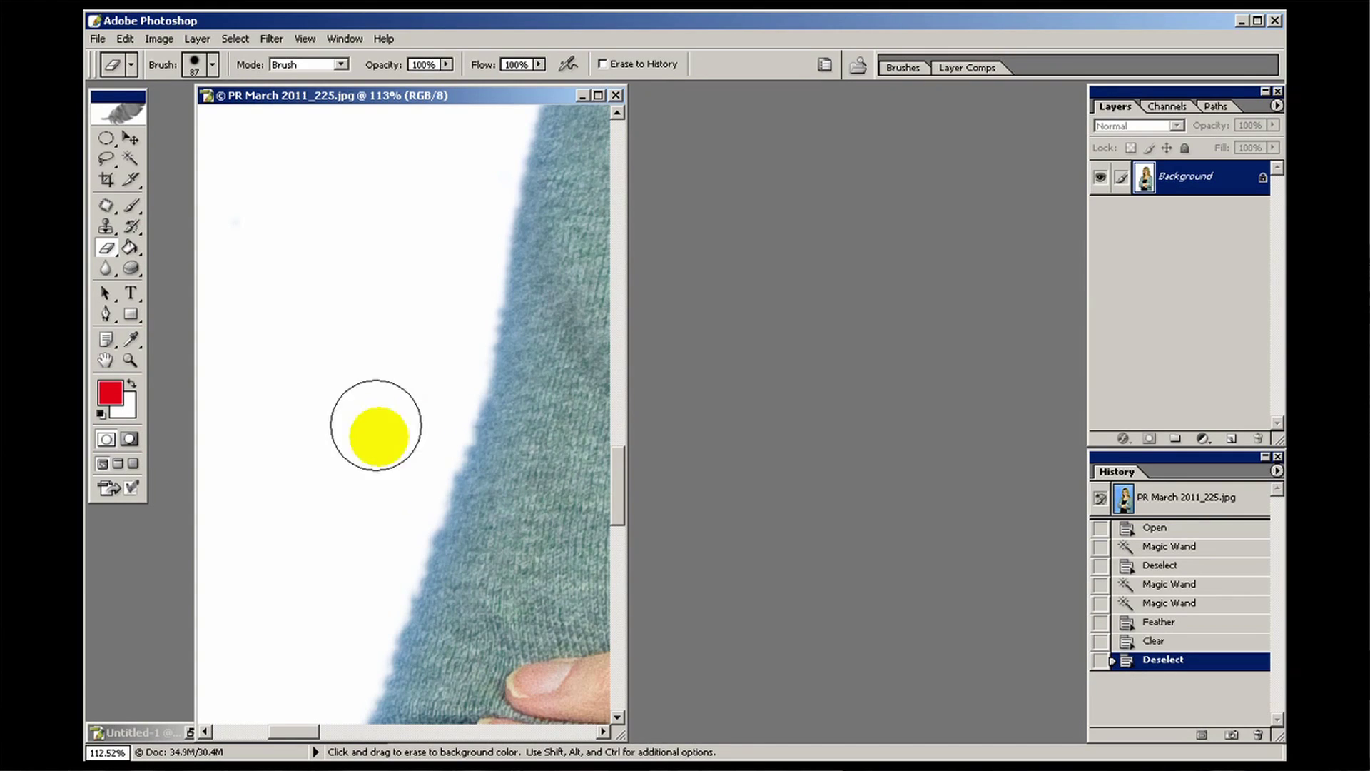
left_click(185, 66)
left_click_drag(410, 379, 394, 517)
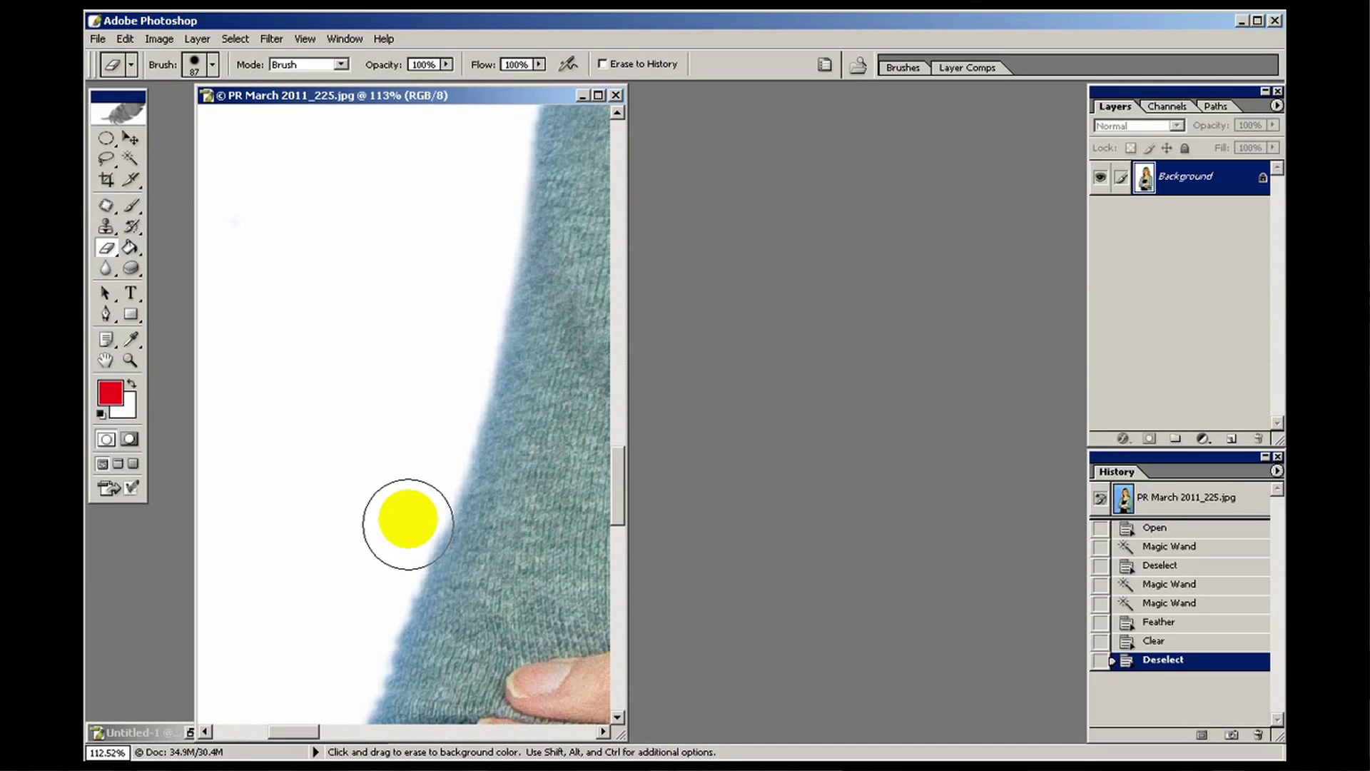
left_click_drag(350, 678, 328, 710)
key("ctrl+0")
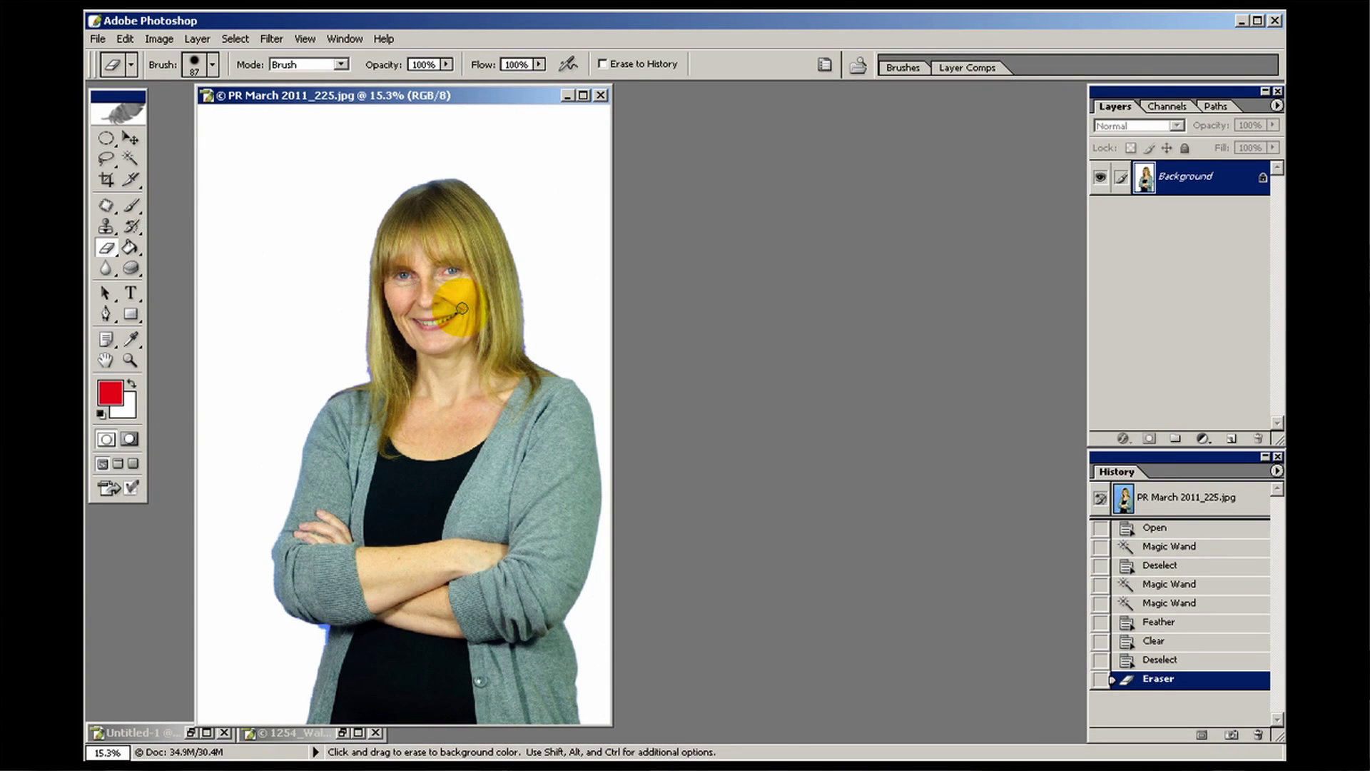
Reduce the saturation of the Blues to -56 with Hue/Saturation to mute the blue fringe around the woman.
key("ctrl+u")
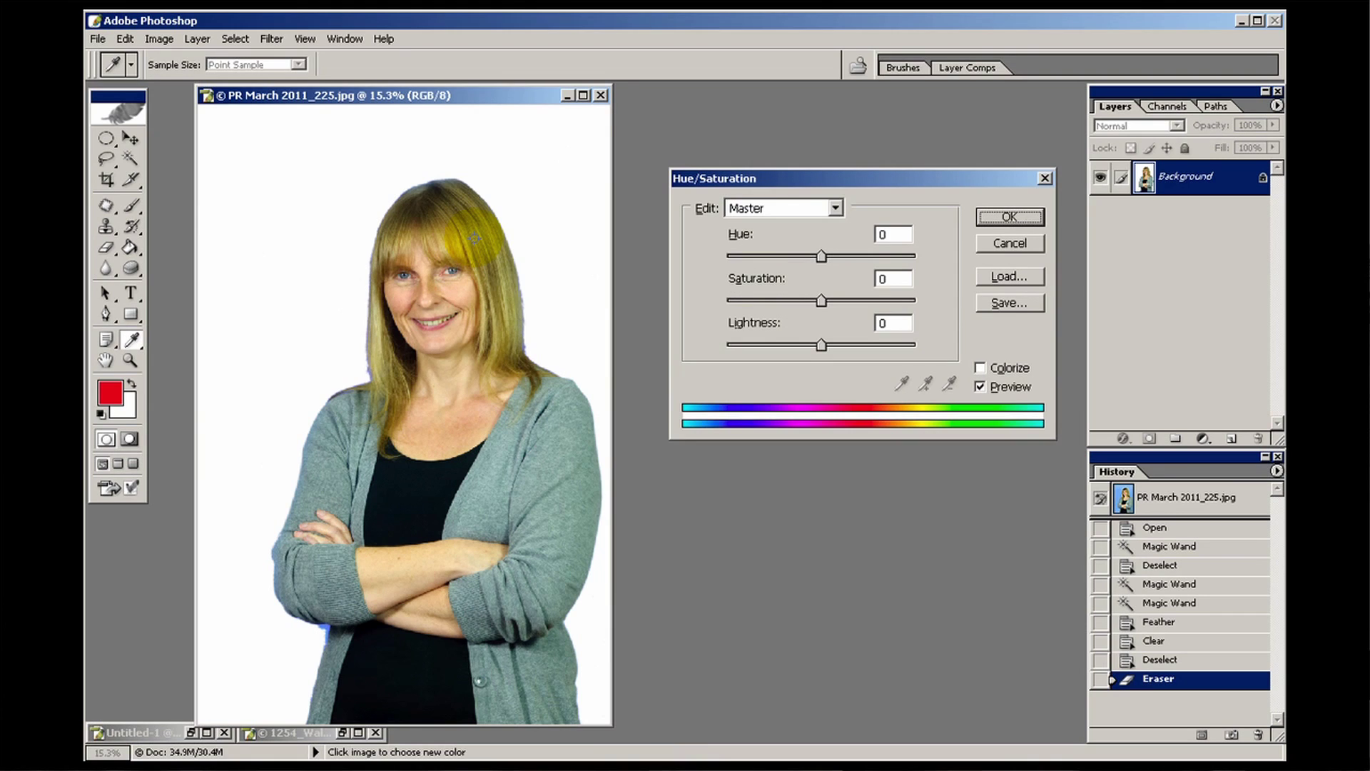
left_click(833, 210)
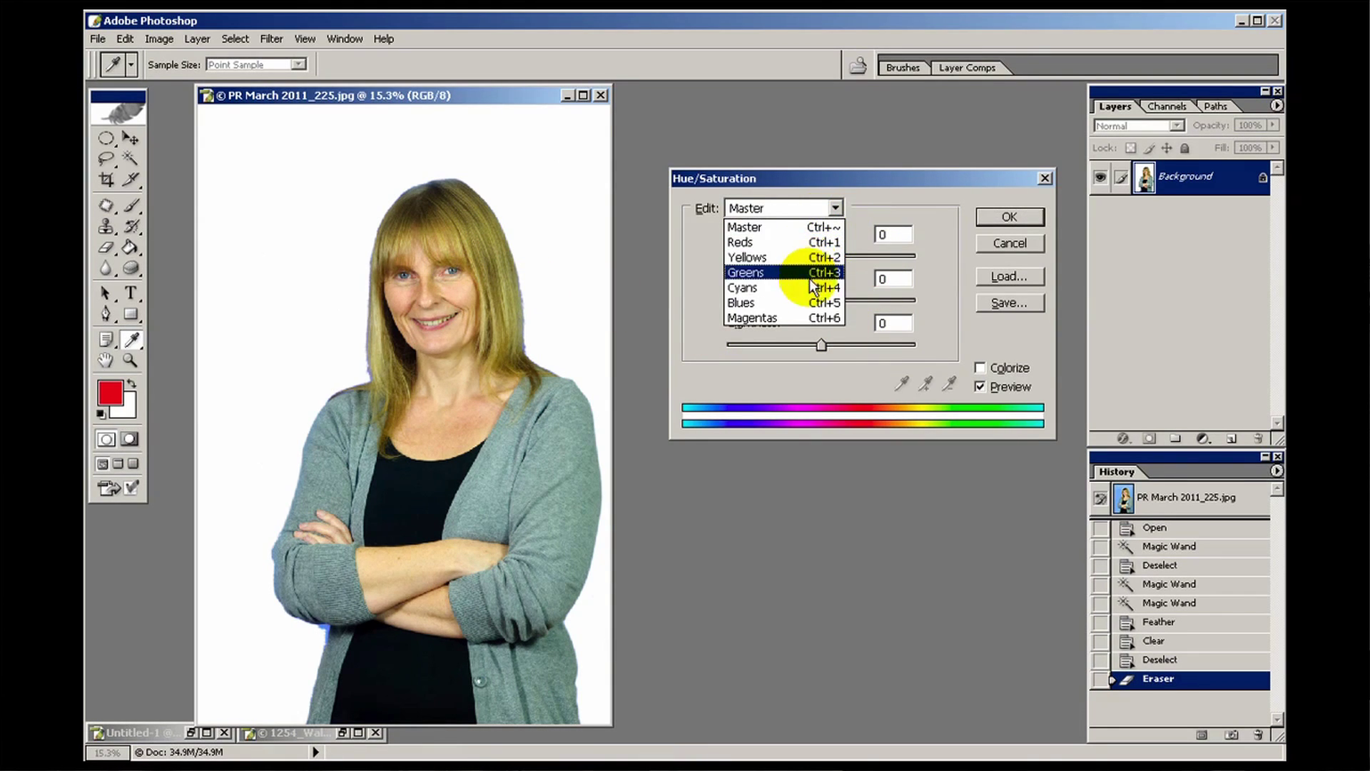
left_click(818, 299)
left_click_drag(821, 303, 769, 298)
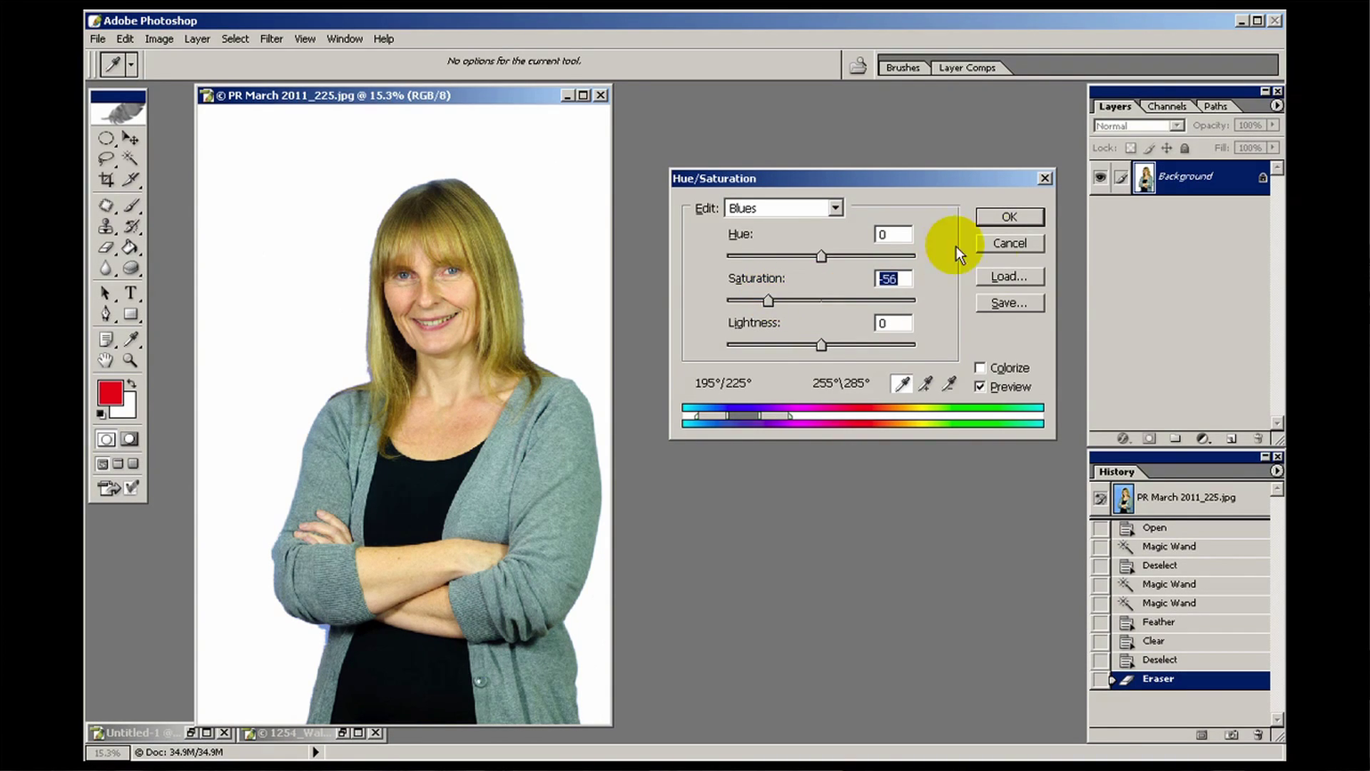
left_click(1009, 216)
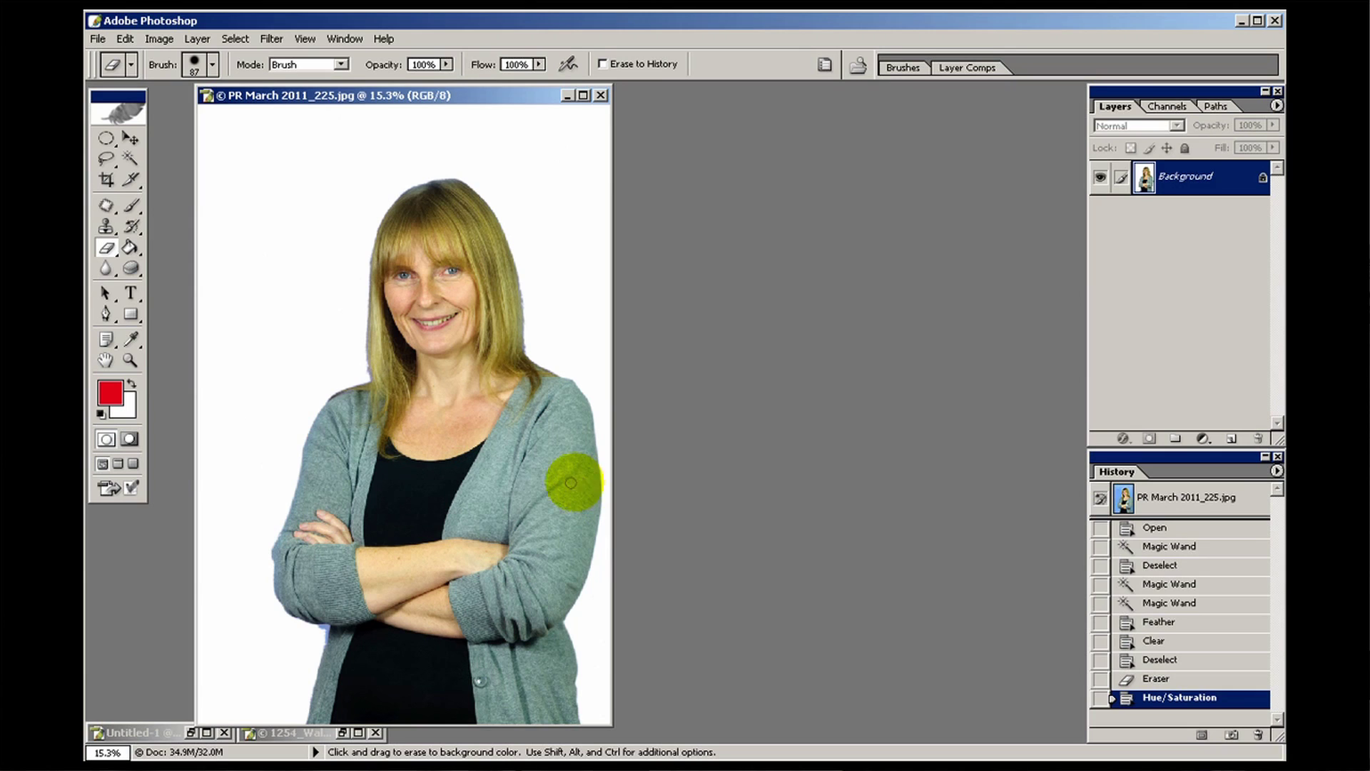
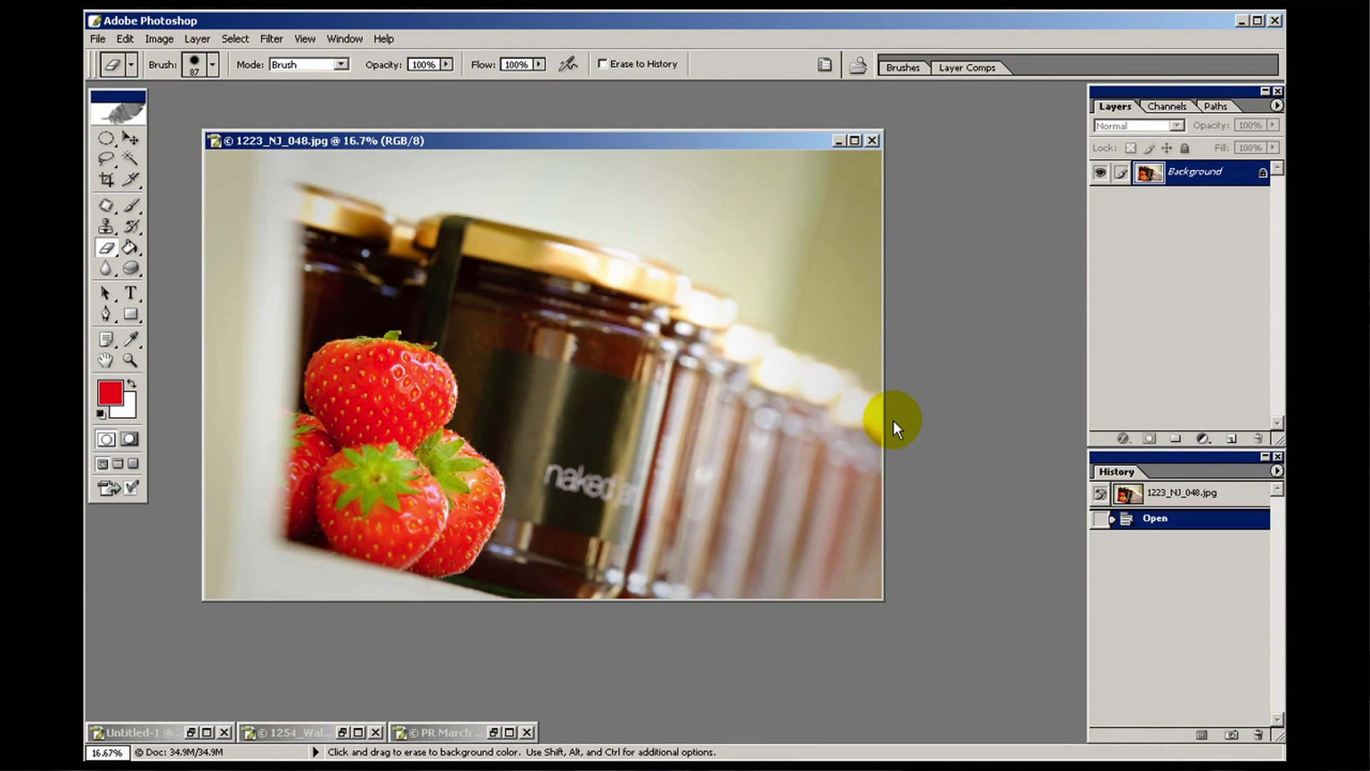
Set up the Magnetic Lasso with a 5 px feather for the strawberries in 1223_NJ_048.jpg.
key("ctrl+0")
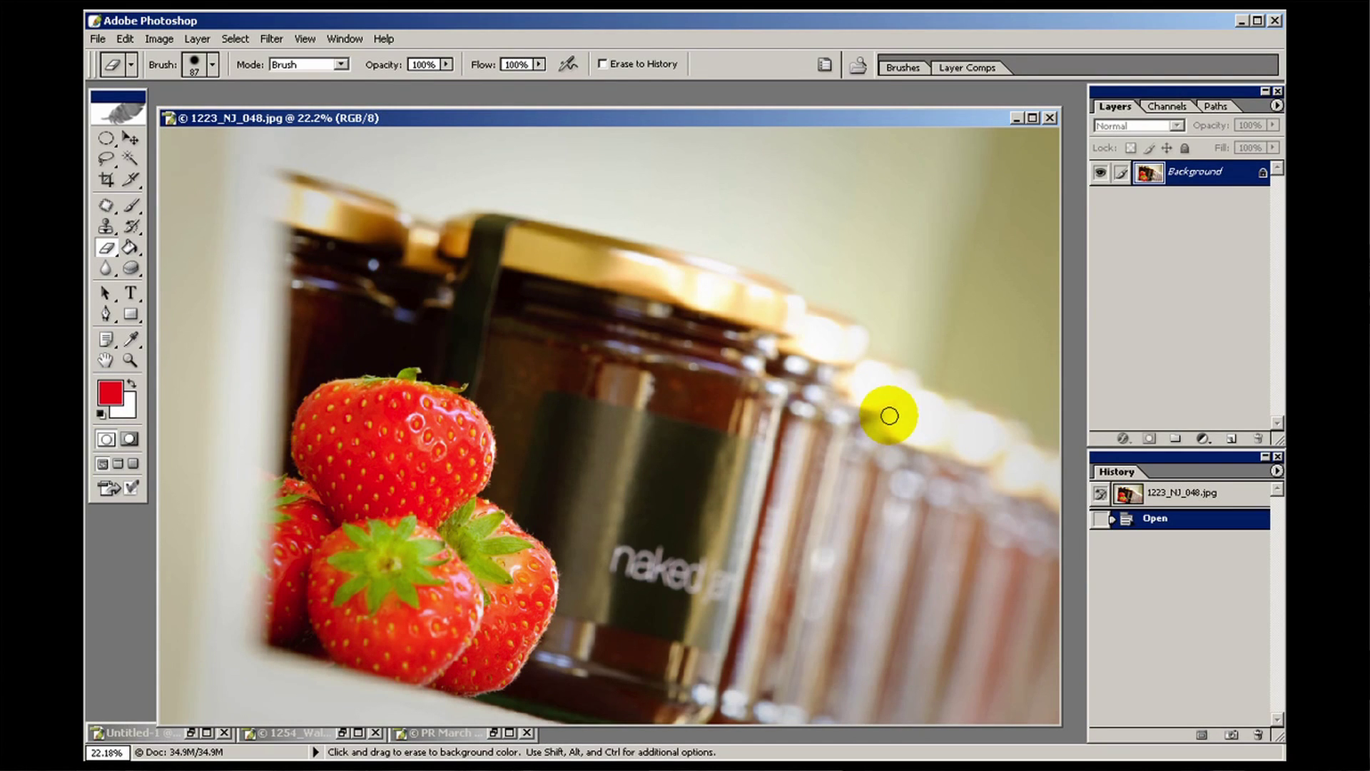
left_click(130, 140)
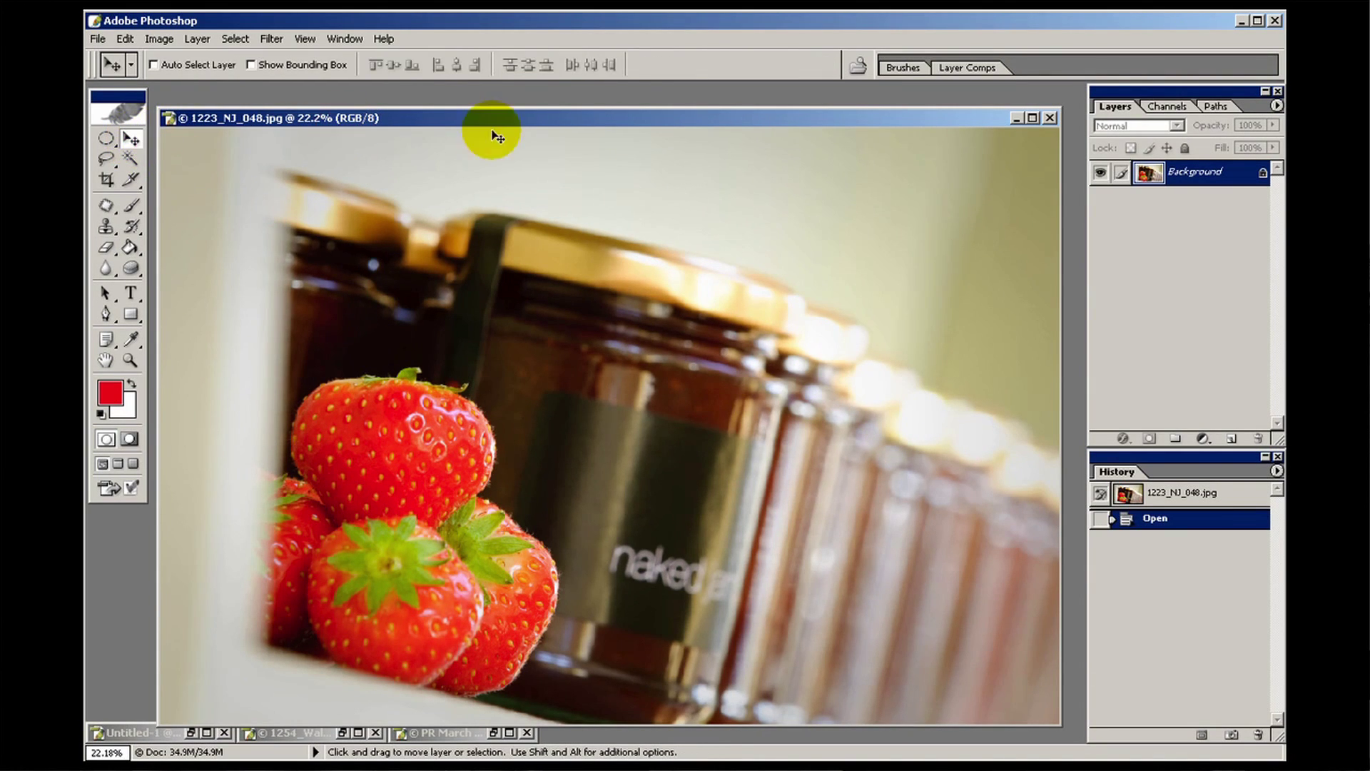
left_click_drag(496, 108, 496, 106)
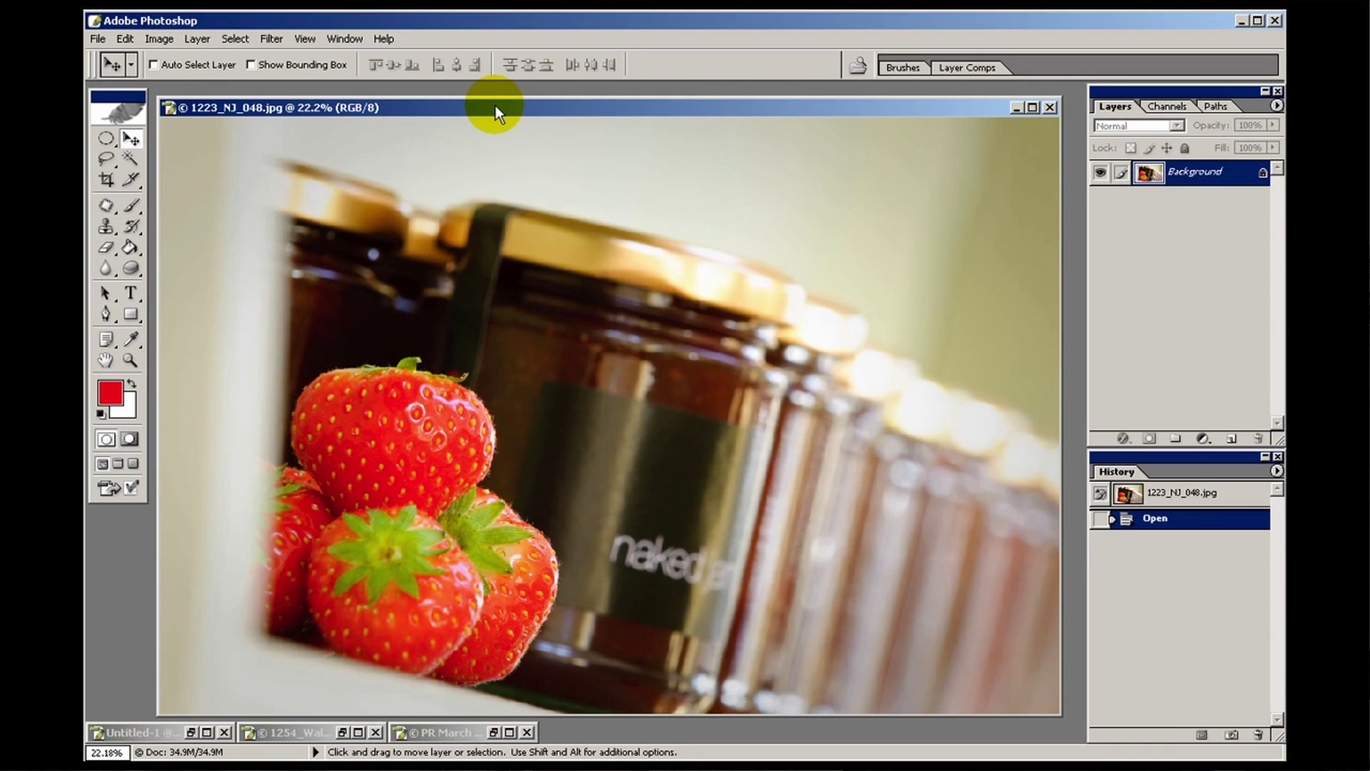
left_click_drag(113, 164, 170, 198)
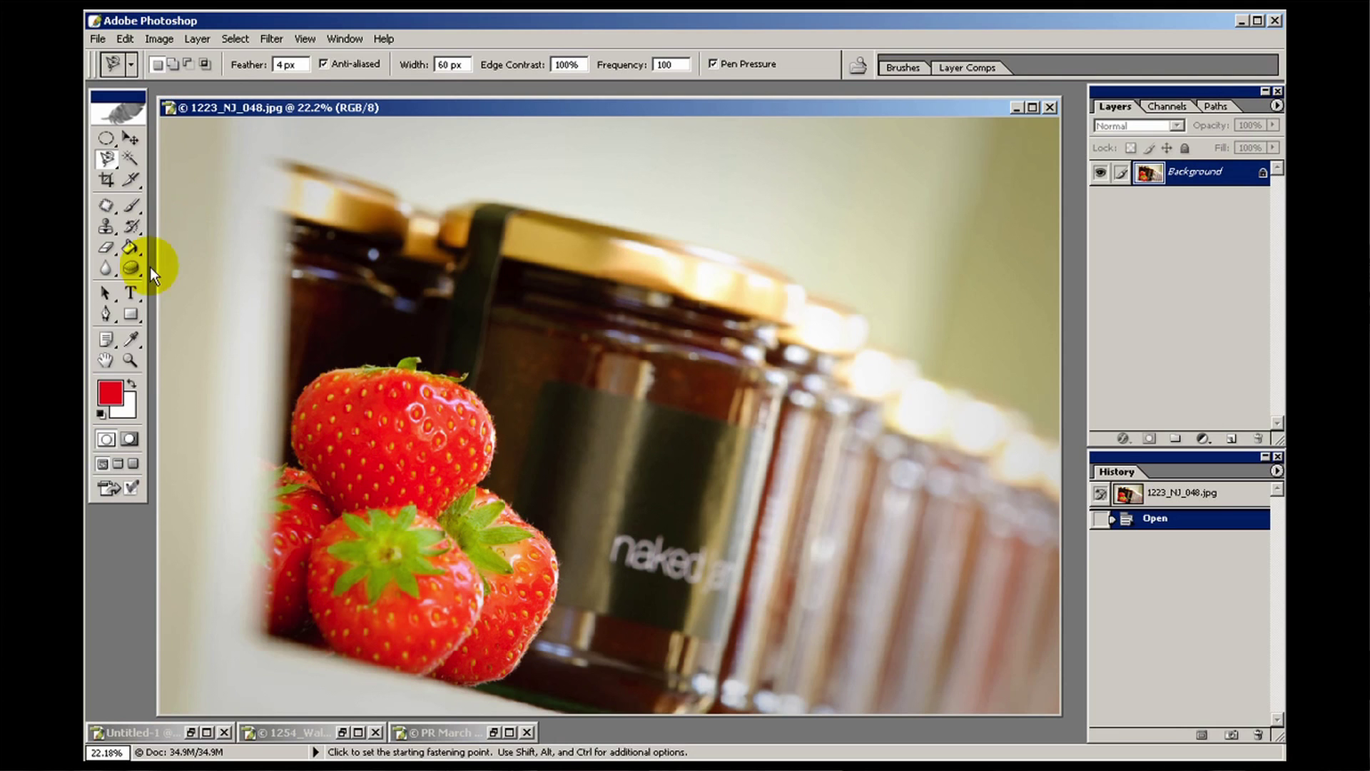
left_click(132, 359)
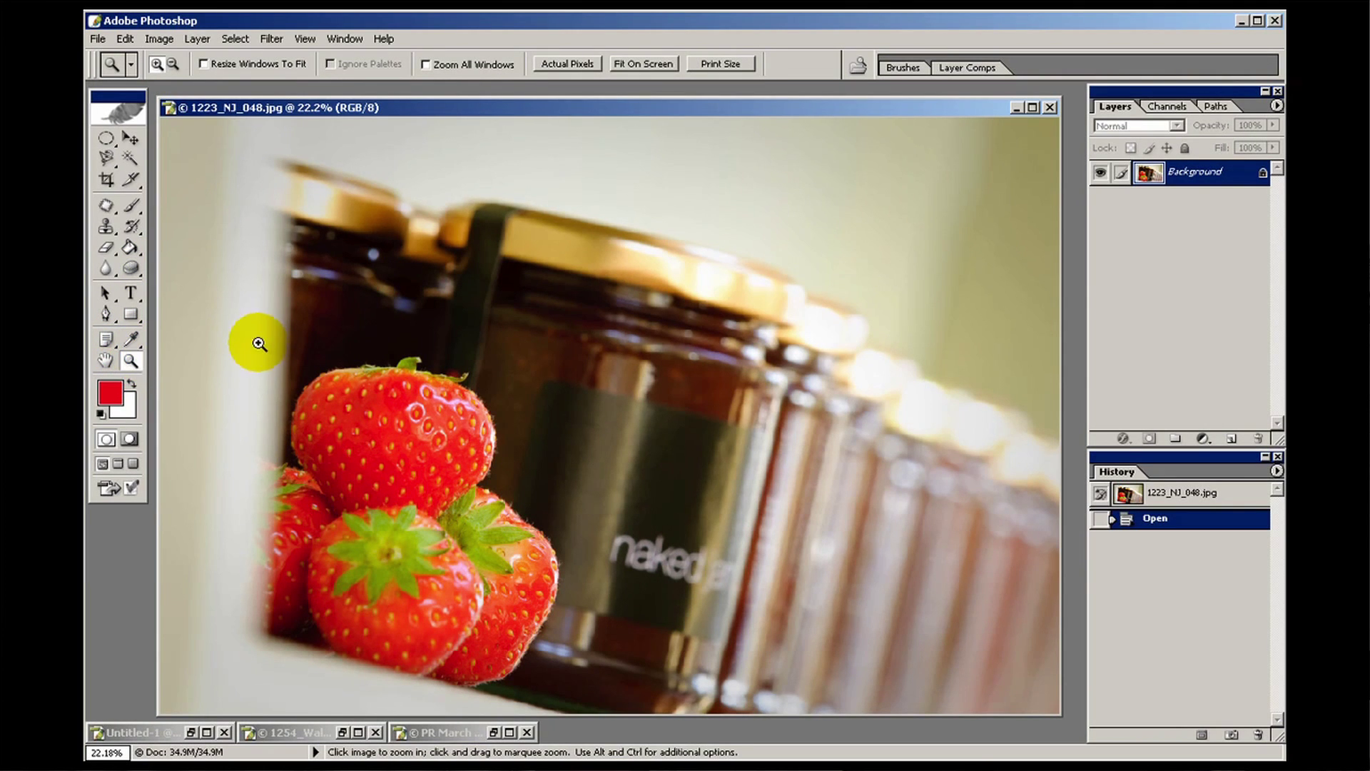
left_click_drag(211, 354, 582, 698)
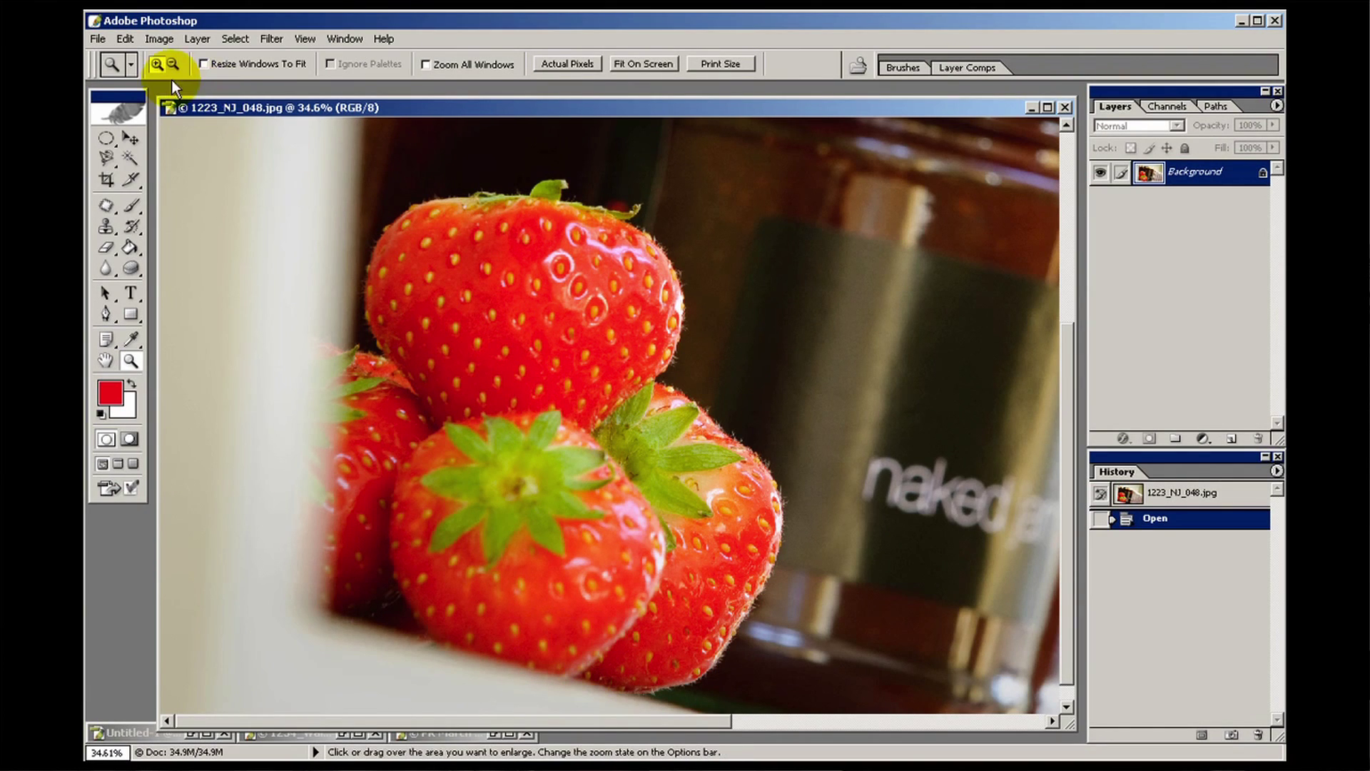
left_click(107, 160)
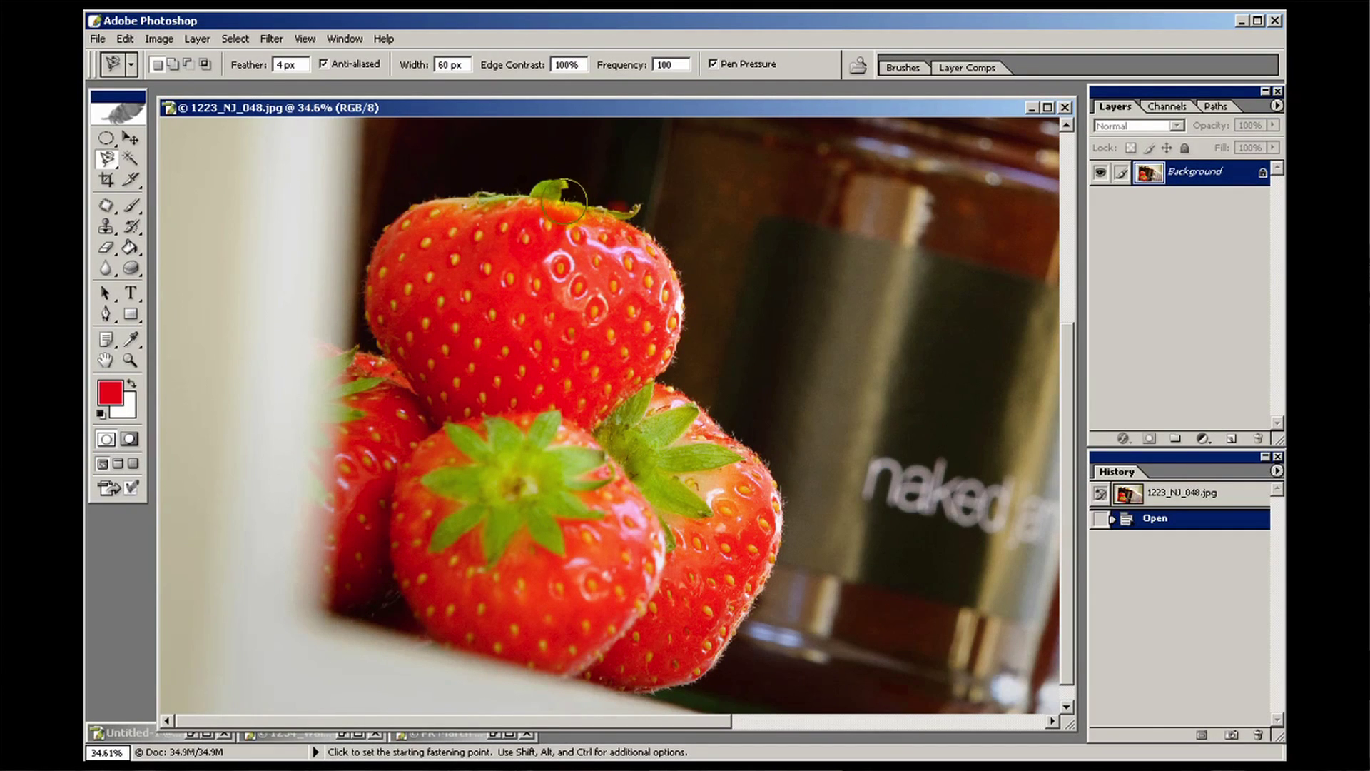
mouse_move(336, 254)
left_mouse_down()
mouse_move(316, 328)
mouse_move(323, 380)
left_mouse_up()
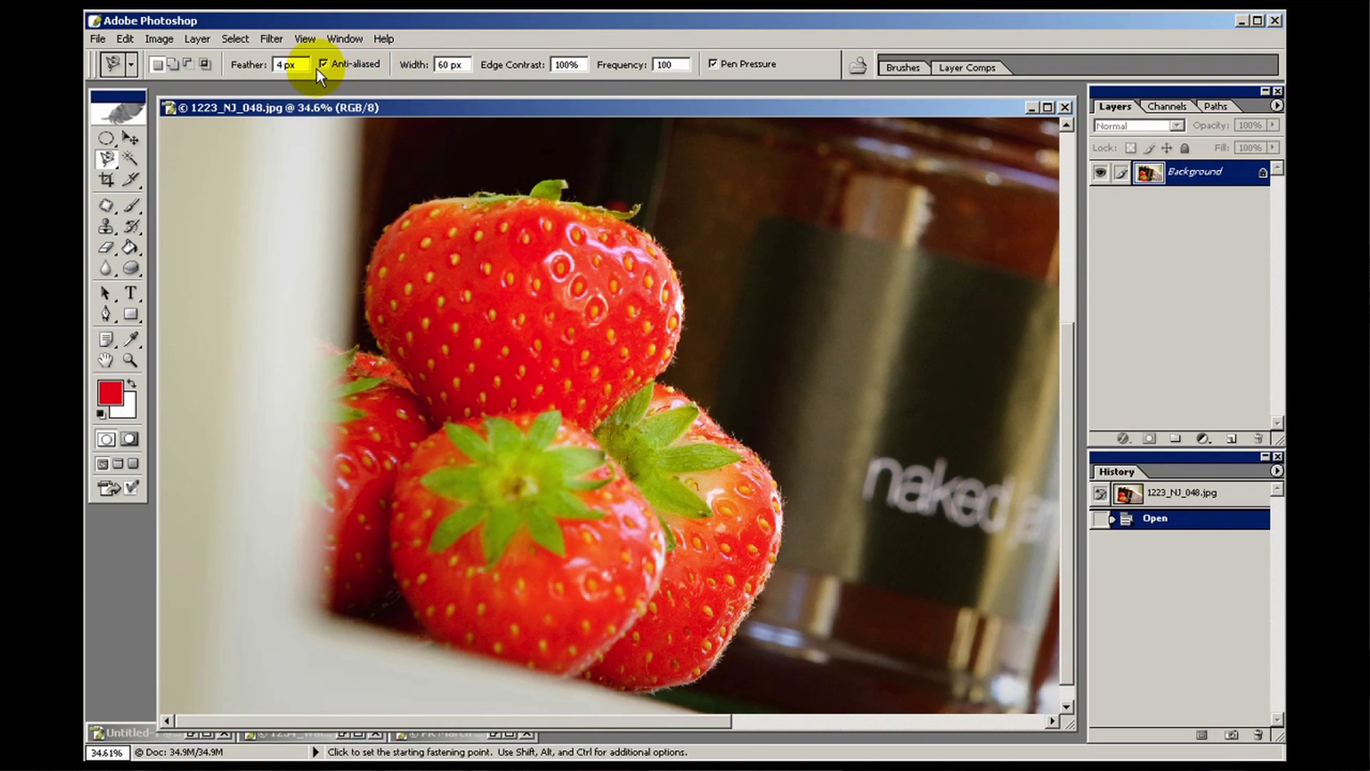
left_click(281, 63)
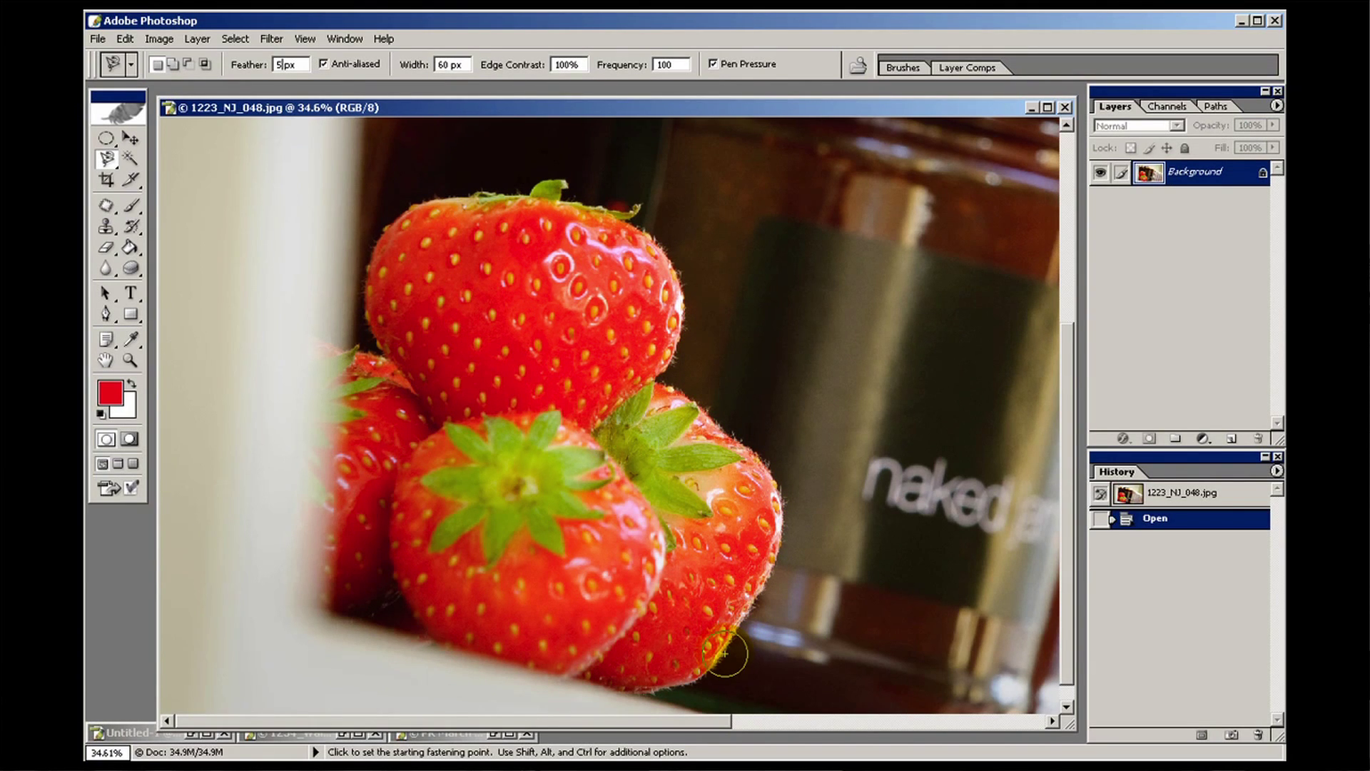
Try tracing the blurred left edge beside the strawberries with the Magnetic Lasso at 100% and at 1% edge contrast, cancelling both traces.
left_click(327, 612)
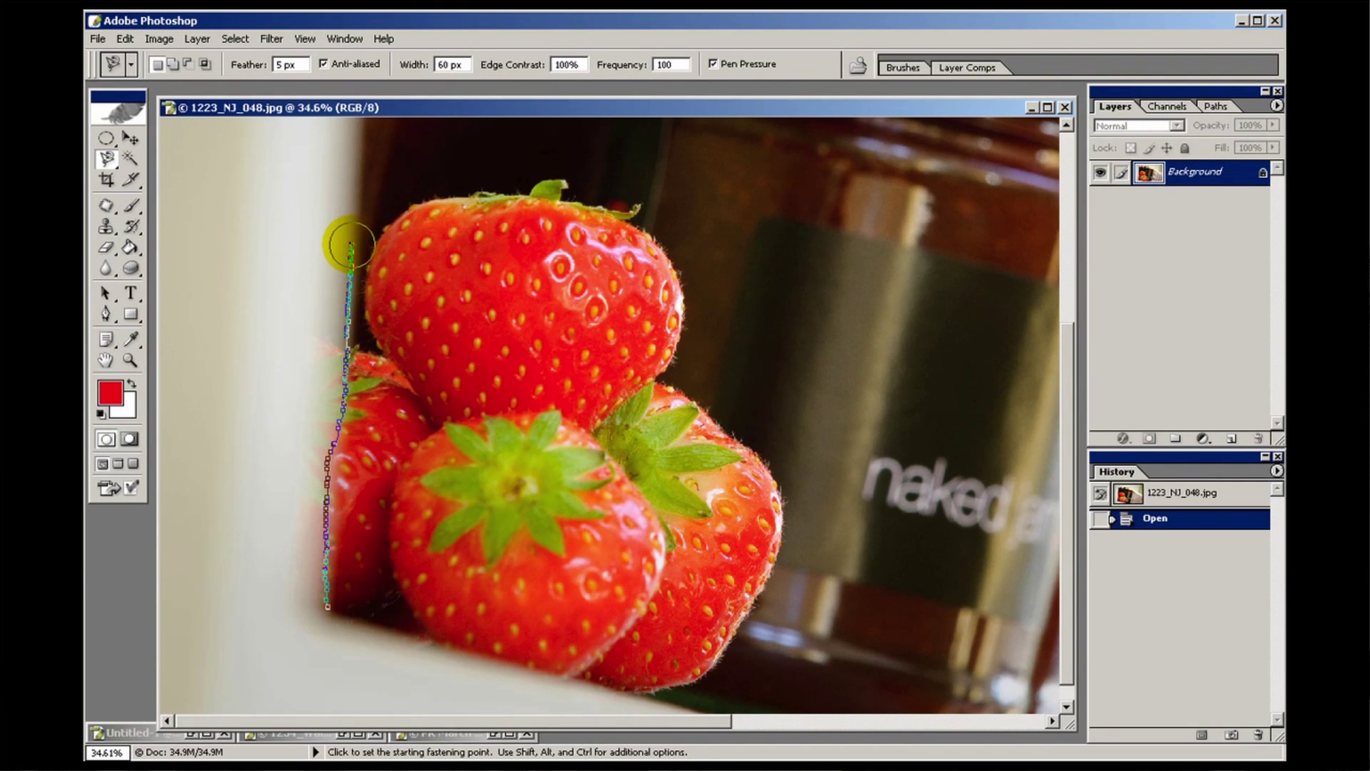
key("Escape")
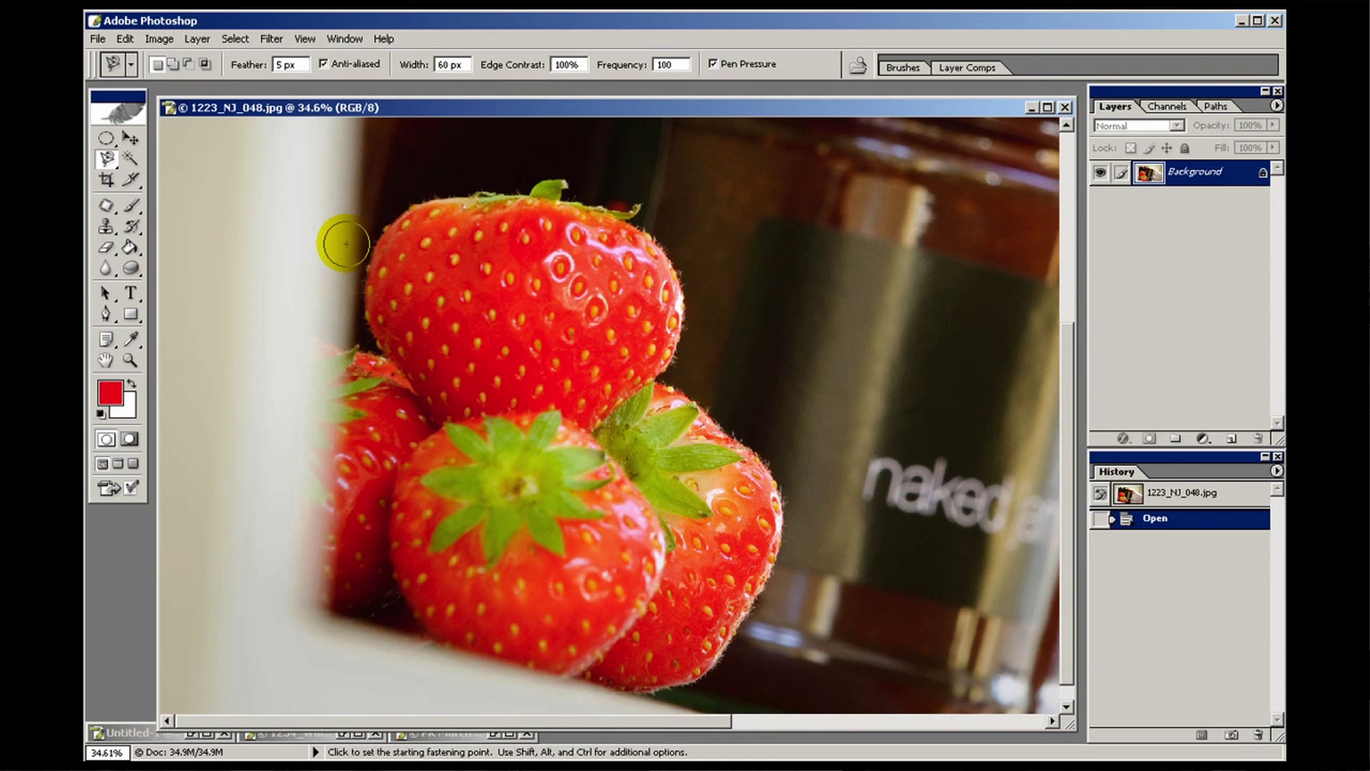
left_click(564, 63)
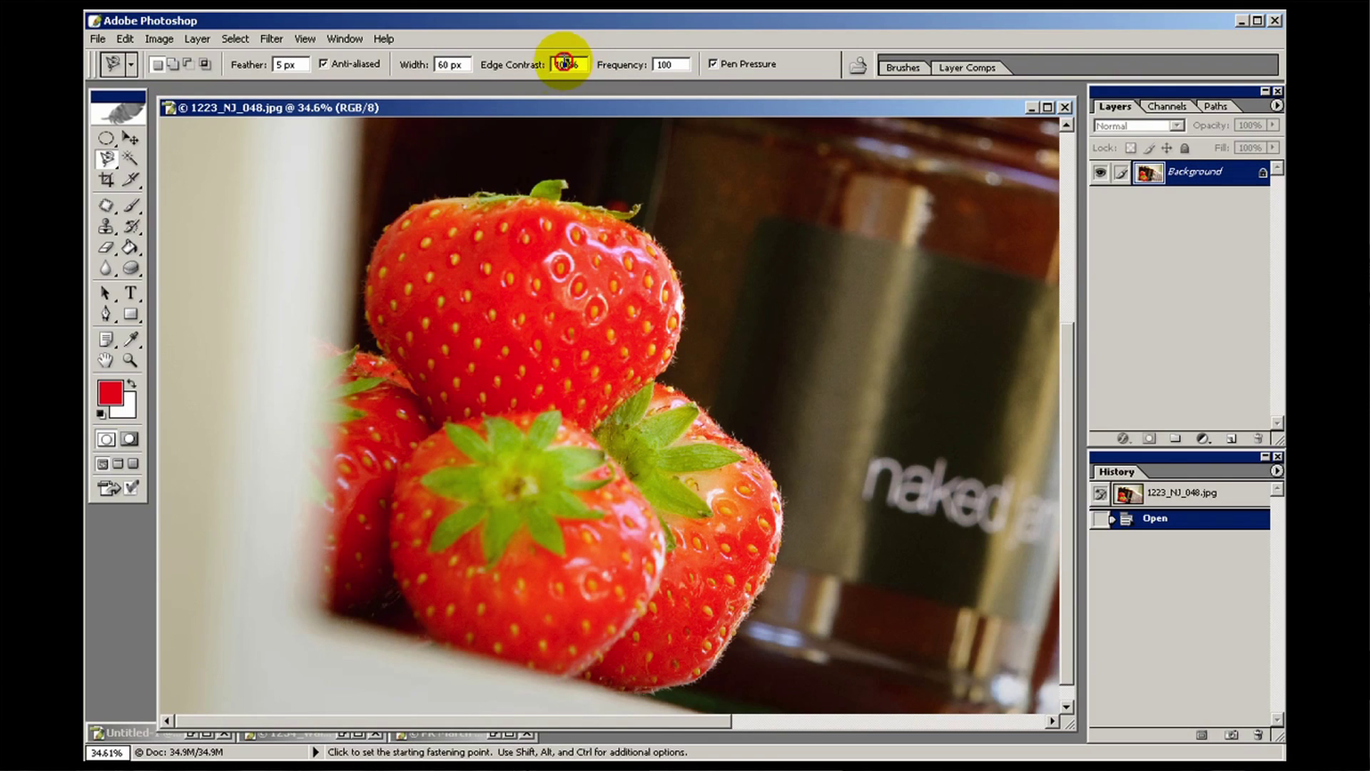
left_click(564, 63)
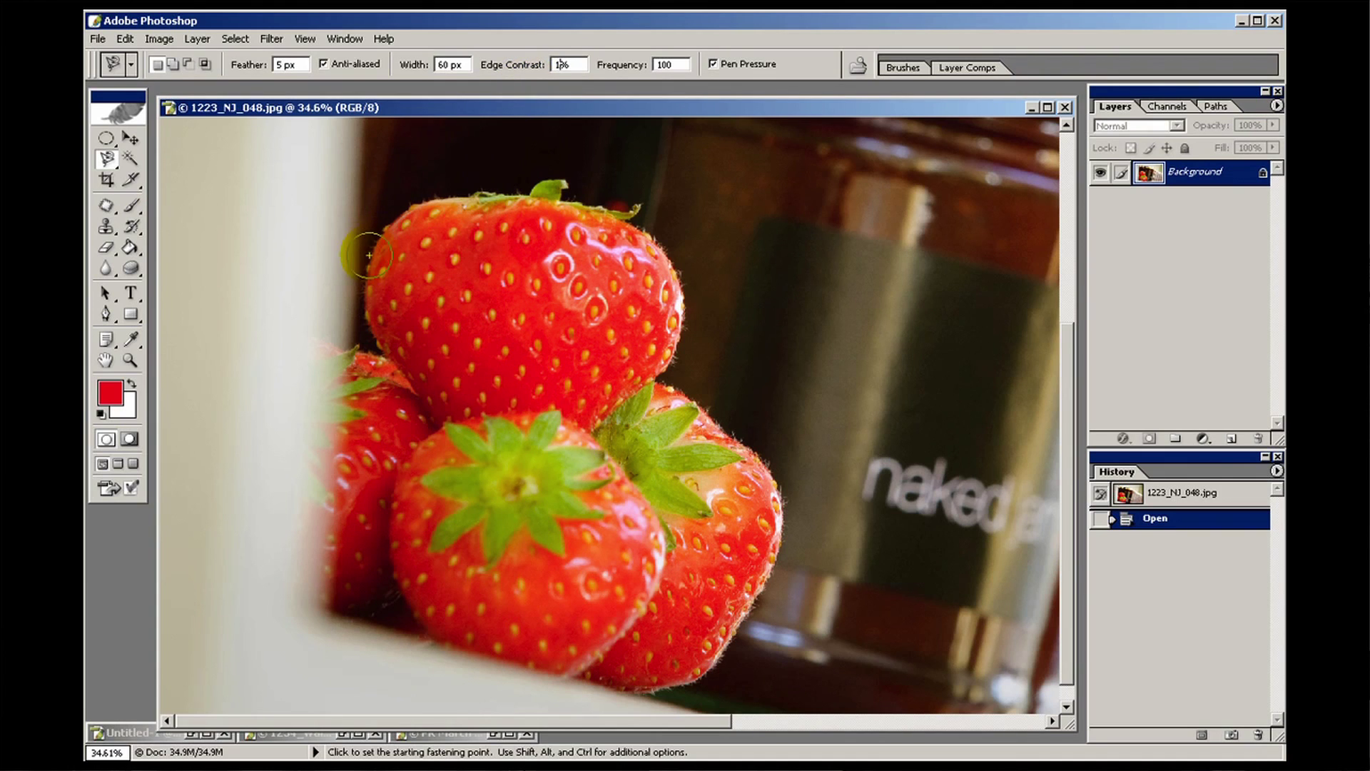
left_click(342, 307)
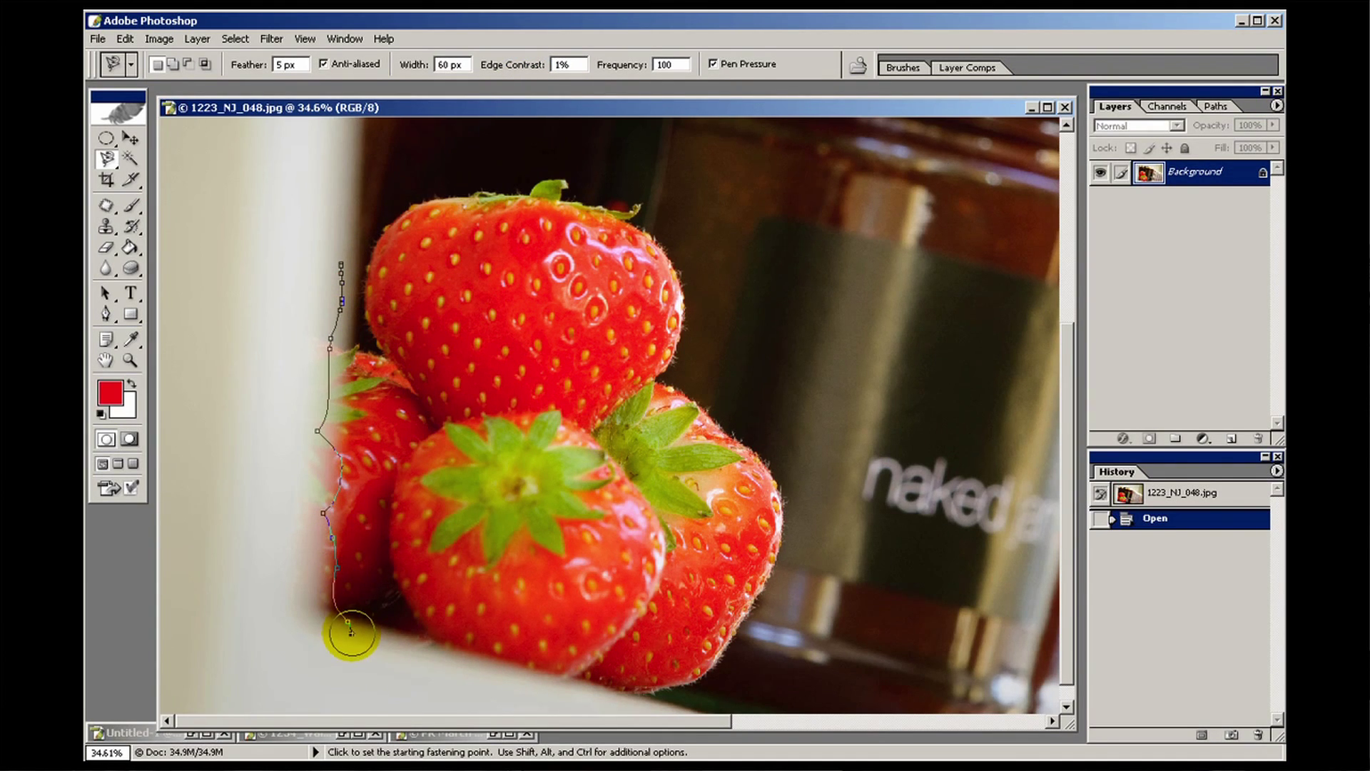
key("Escape")
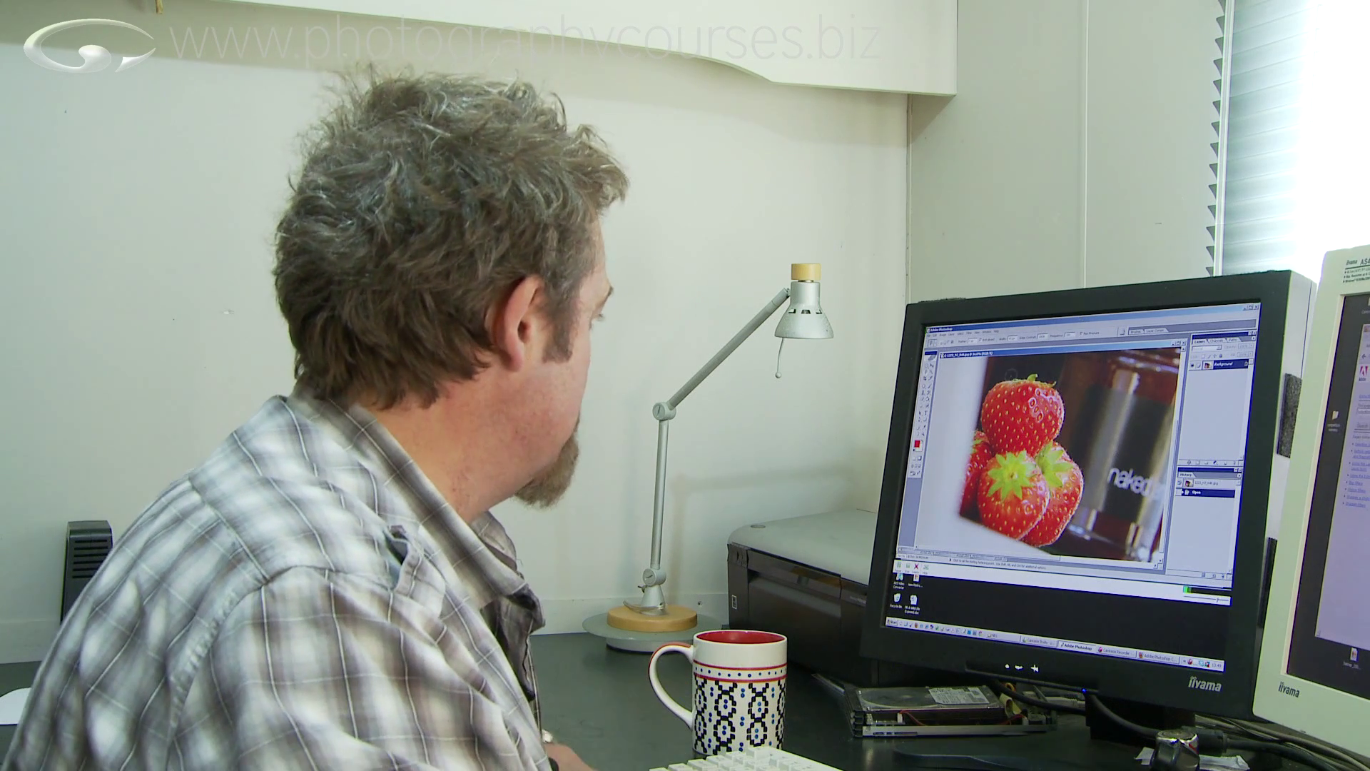
Select the whole group of strawberries by tracing its outline with the Magnetic Lasso at 100% edge contrast.
left_click(402, 212)
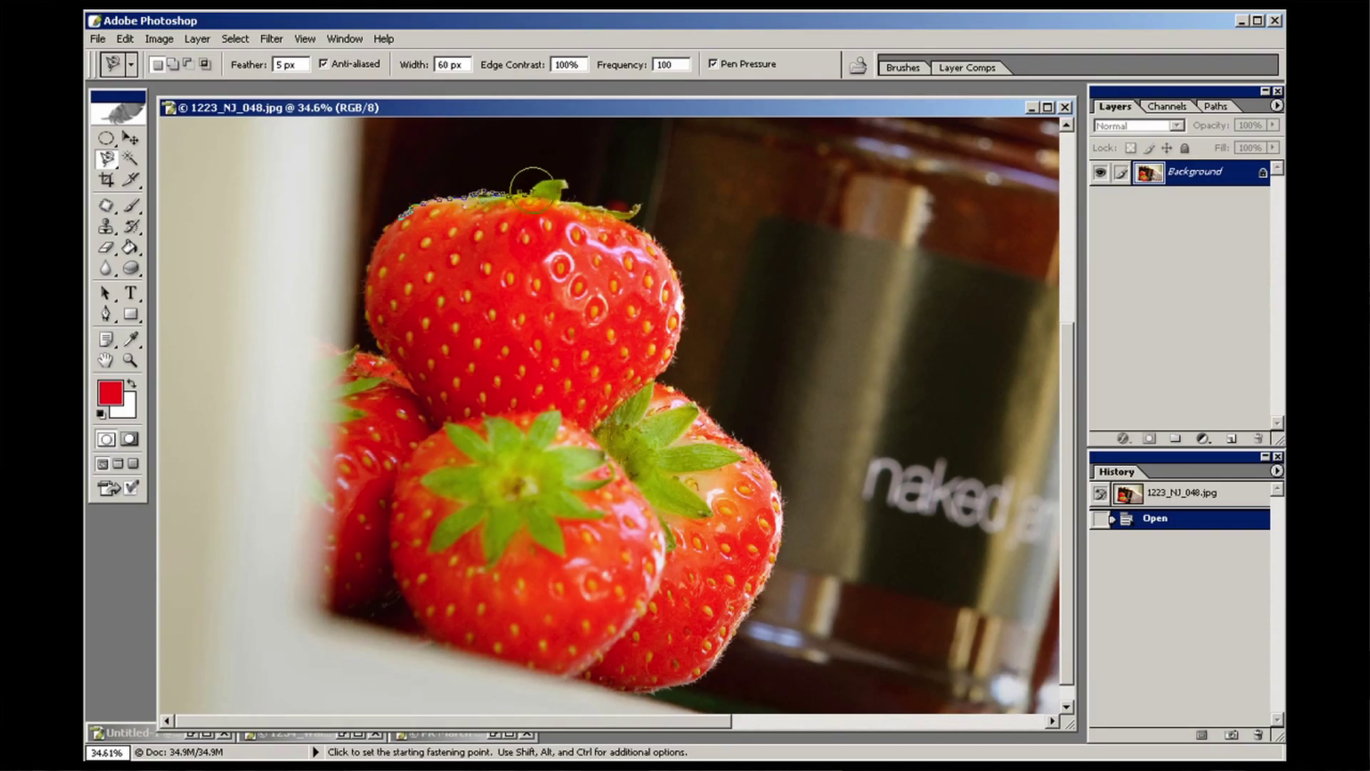
mouse_move(532, 190)
left_mouse_down()
mouse_move(555, 182)
mouse_move(597, 212)
mouse_move(637, 214)
mouse_move(667, 254)
mouse_move(682, 322)
mouse_move(657, 382)
mouse_move(748, 450)
mouse_move(784, 522)
mouse_move(758, 607)
mouse_move(718, 651)
mouse_move(643, 694)
mouse_move(434, 646)
mouse_move(388, 574)
mouse_move(321, 611)
mouse_move(334, 361)
mouse_move(360, 344)
mouse_move(385, 357)
mouse_move(370, 294)
mouse_move(387, 243)
left_mouse_up()
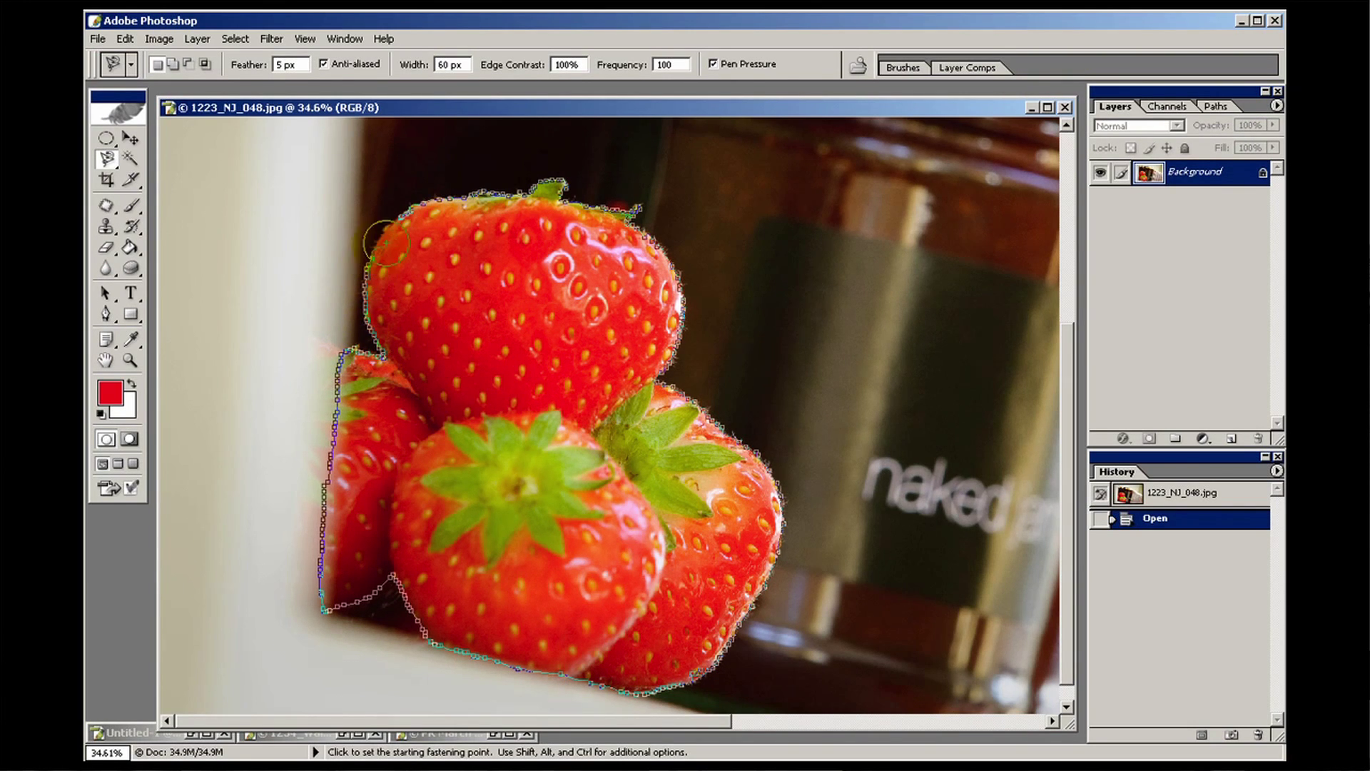
left_click(402, 207)
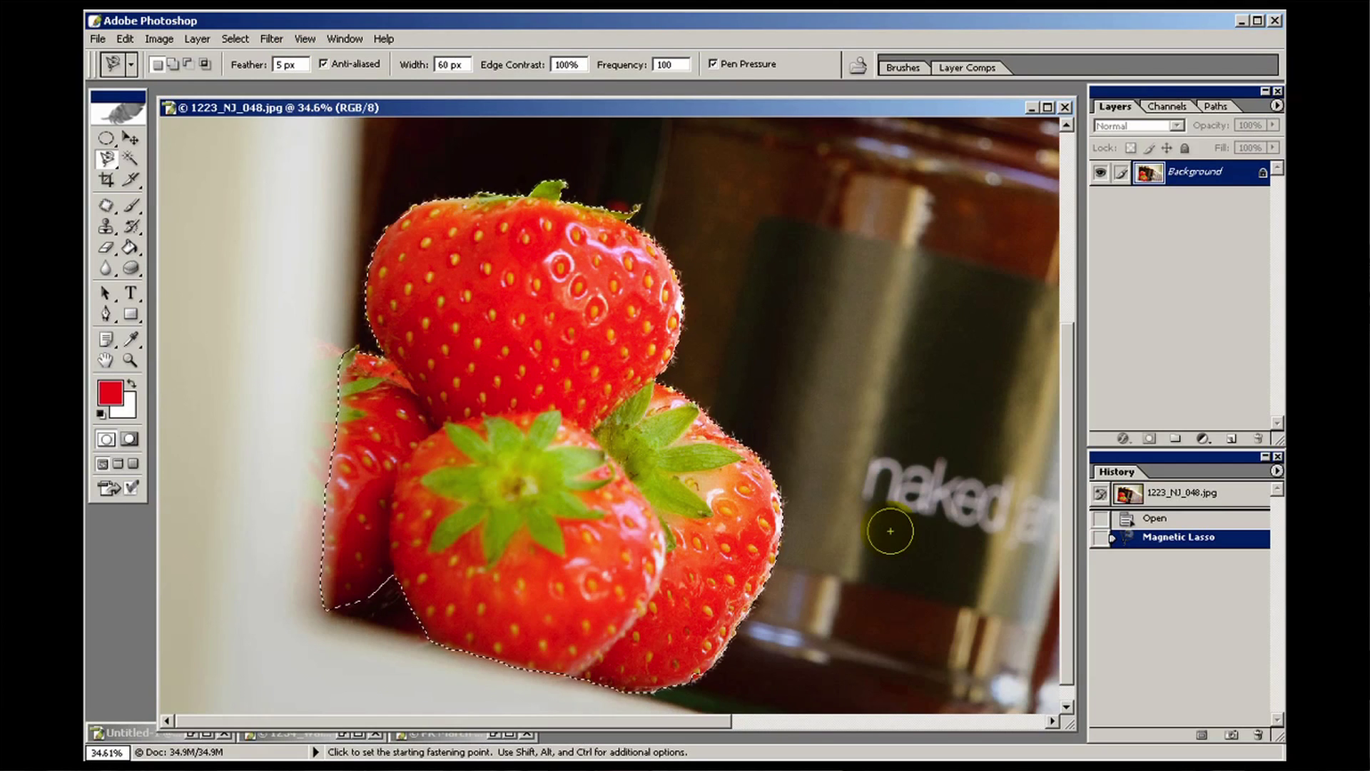
Add the missed sliver on the top strawberry's upper-left edge to the selection with the Lasso at 0 px feather.
key("z")
left_click_drag(331, 190, 357, 172)
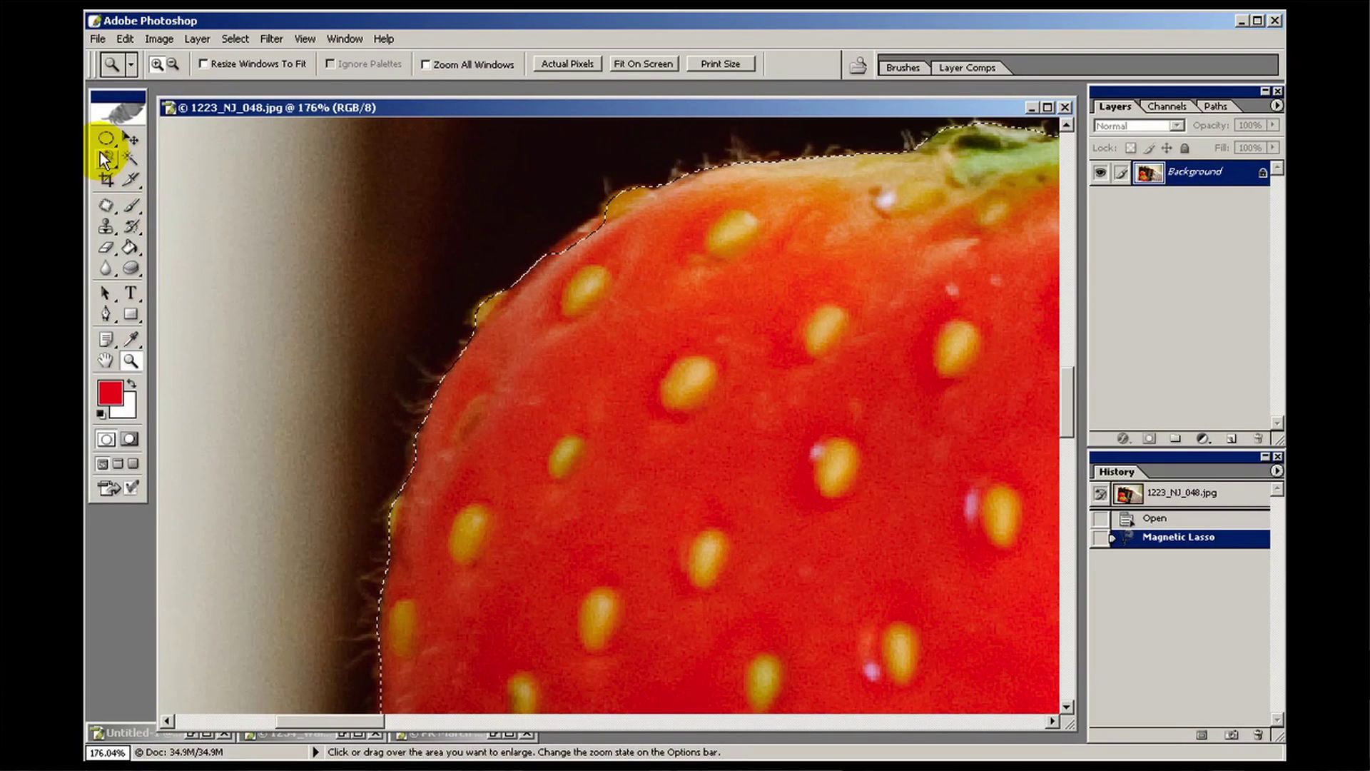
left_click_drag(106, 167, 166, 163)
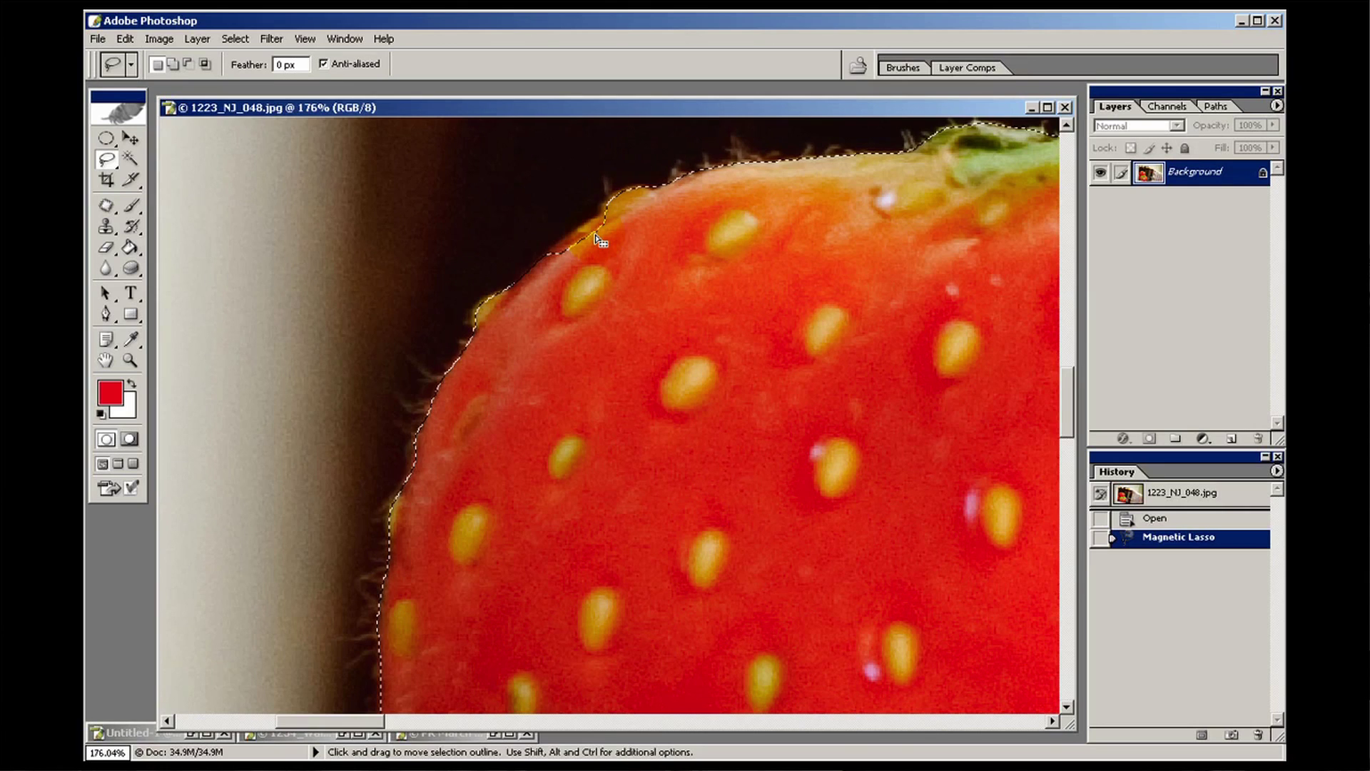
left_click(631, 224, "shift")
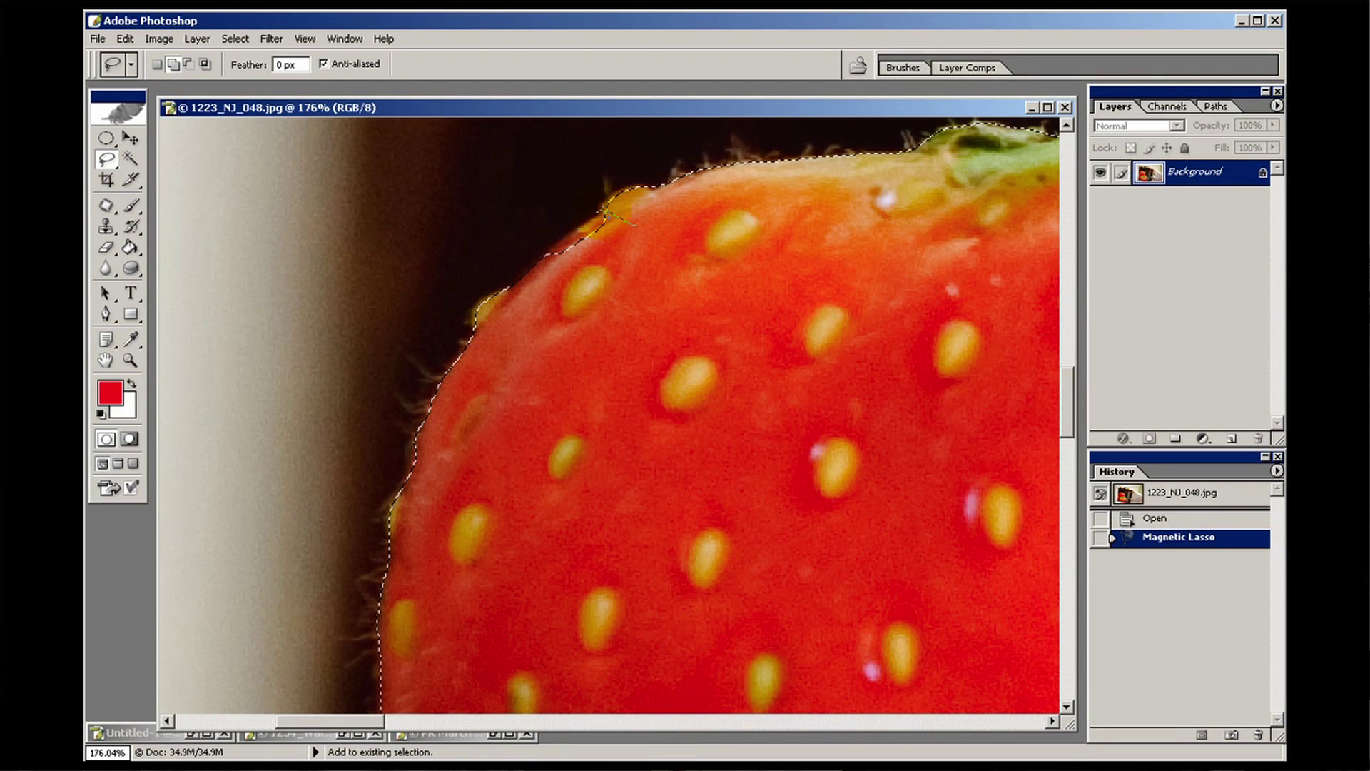
left_click_drag(519, 289, 509, 295)
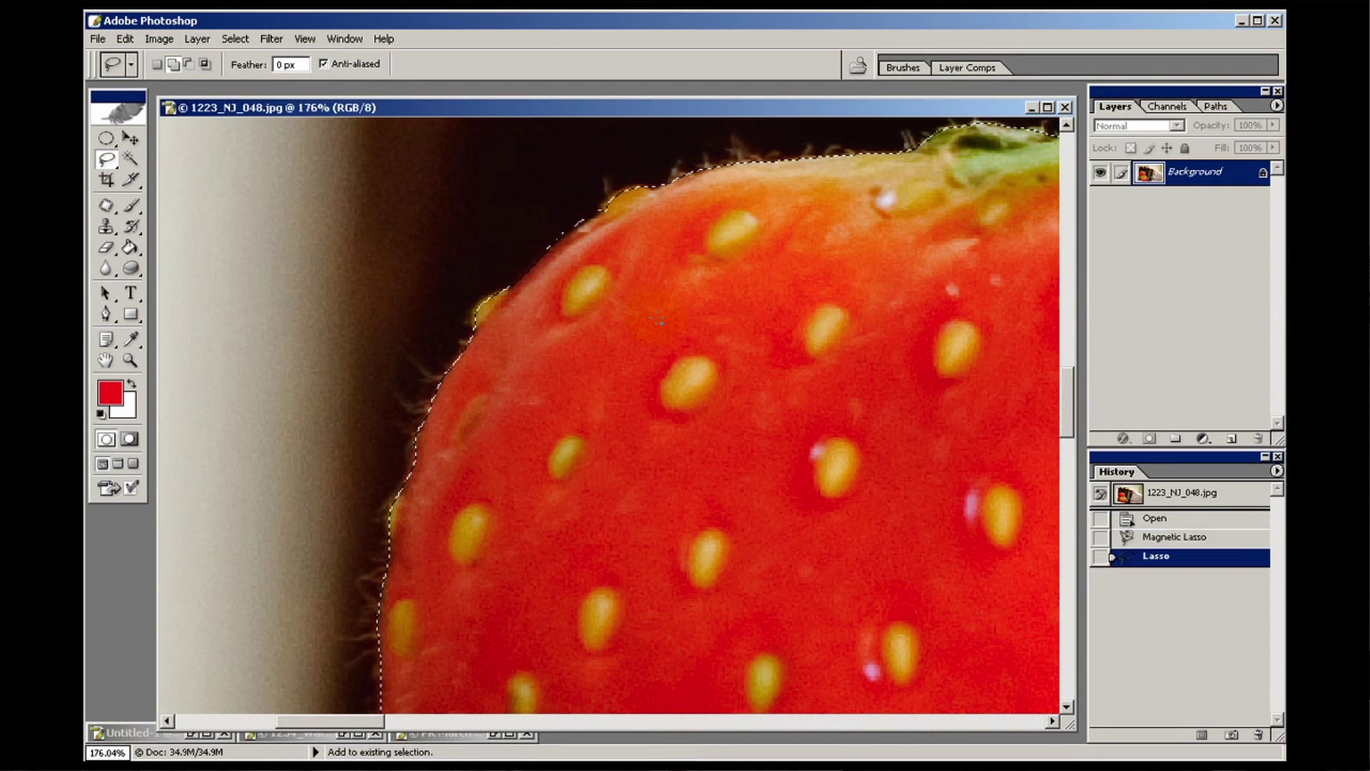
Add the cut-off seed on the top strawberry's upper-right edge to the selection with the Lasso.
mouse_move(934, 270)
left_mouse_down()
mouse_move(606, 422)
mouse_move(604, 331)
mouse_move(453, 276)
mouse_move(579, 236)
mouse_move(579, 394)
left_mouse_up()
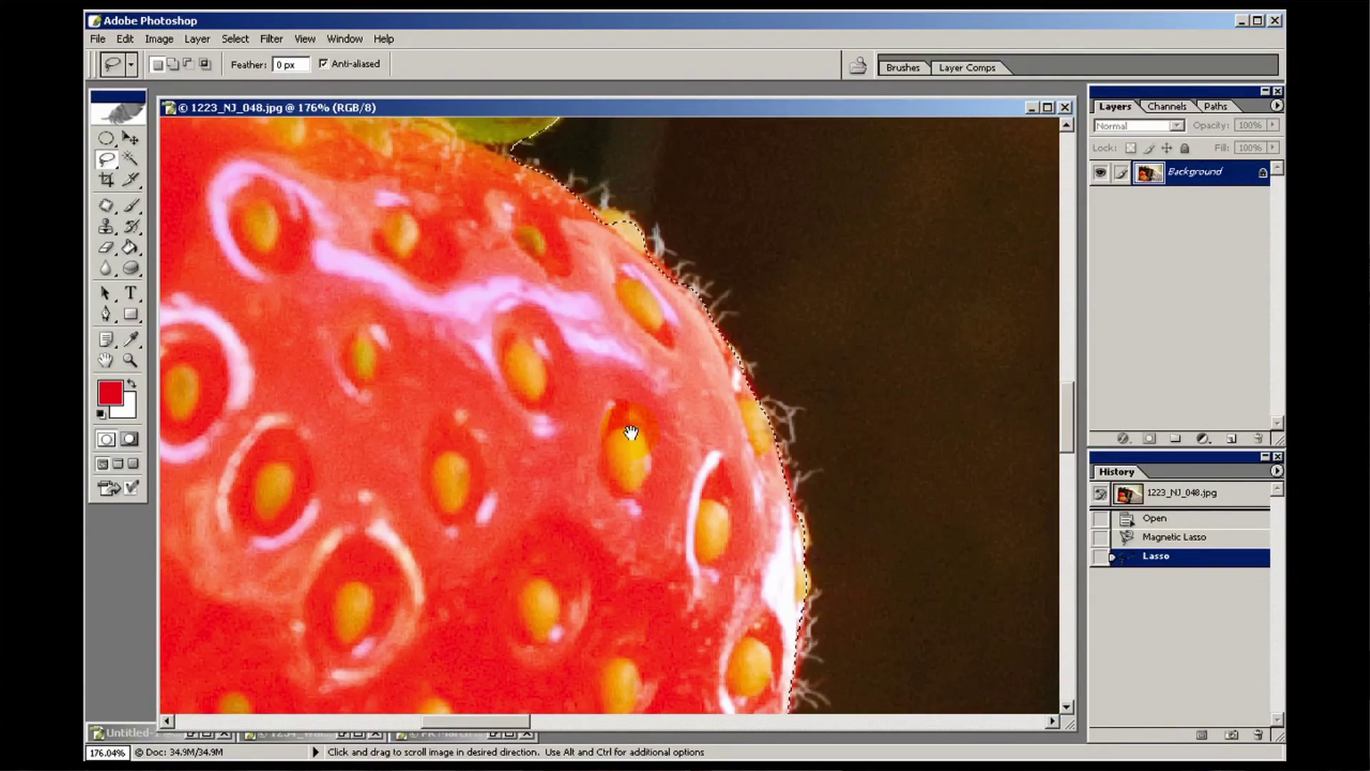
mouse_move(636, 303)
left_mouse_down()
mouse_move(643, 232)
mouse_move(592, 207)
left_mouse_up()
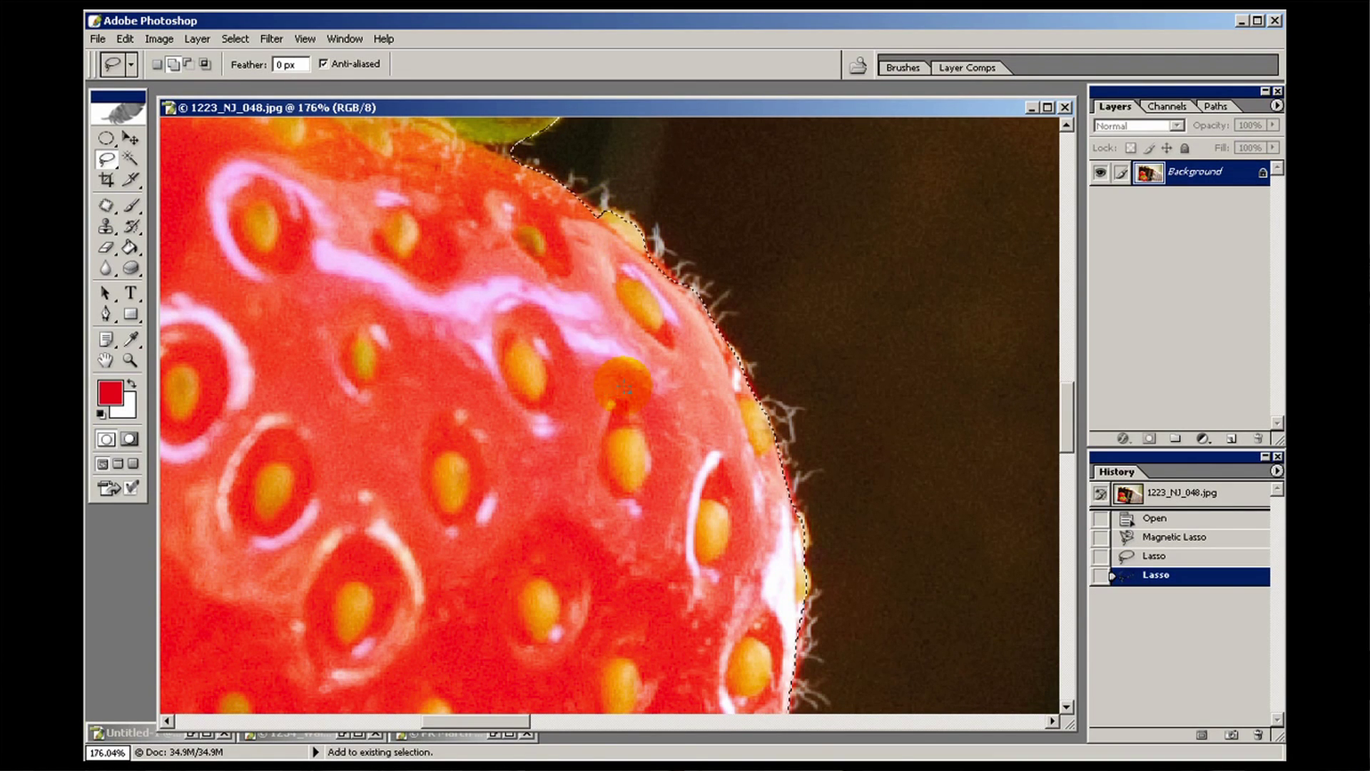
key("ctrl+0")
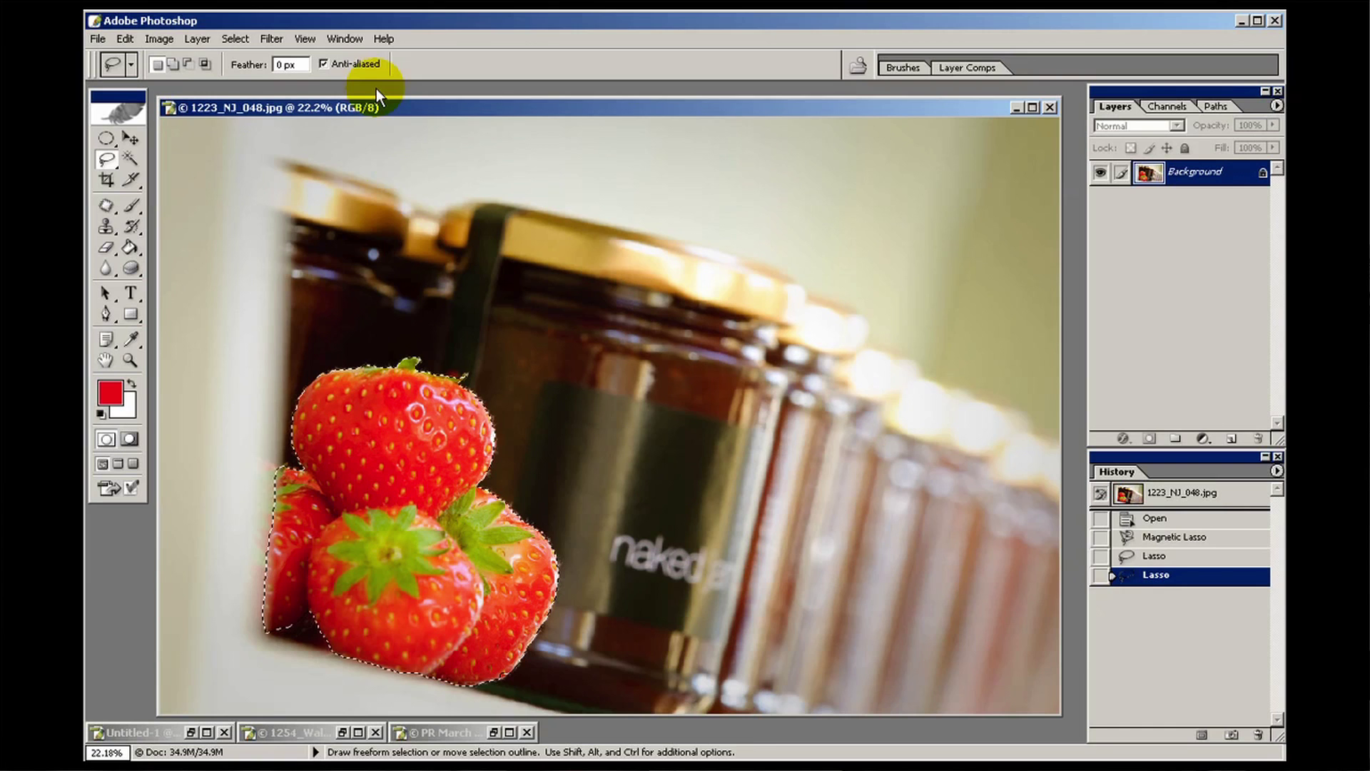
Shift the Midtones of the selected strawberries toward cyan with Color Balance, setting the Cyan/Red level to -31.
left_click(162, 40)
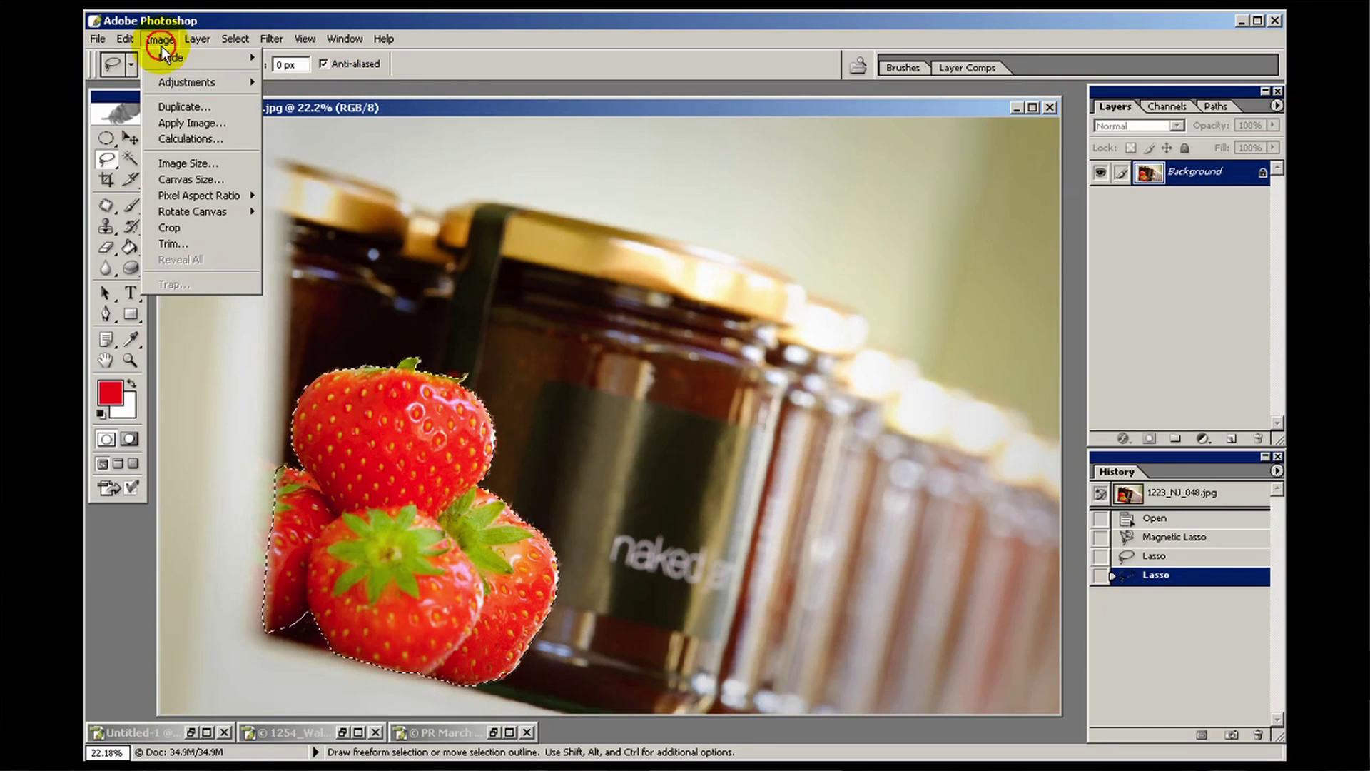
mouse_move(172, 82)
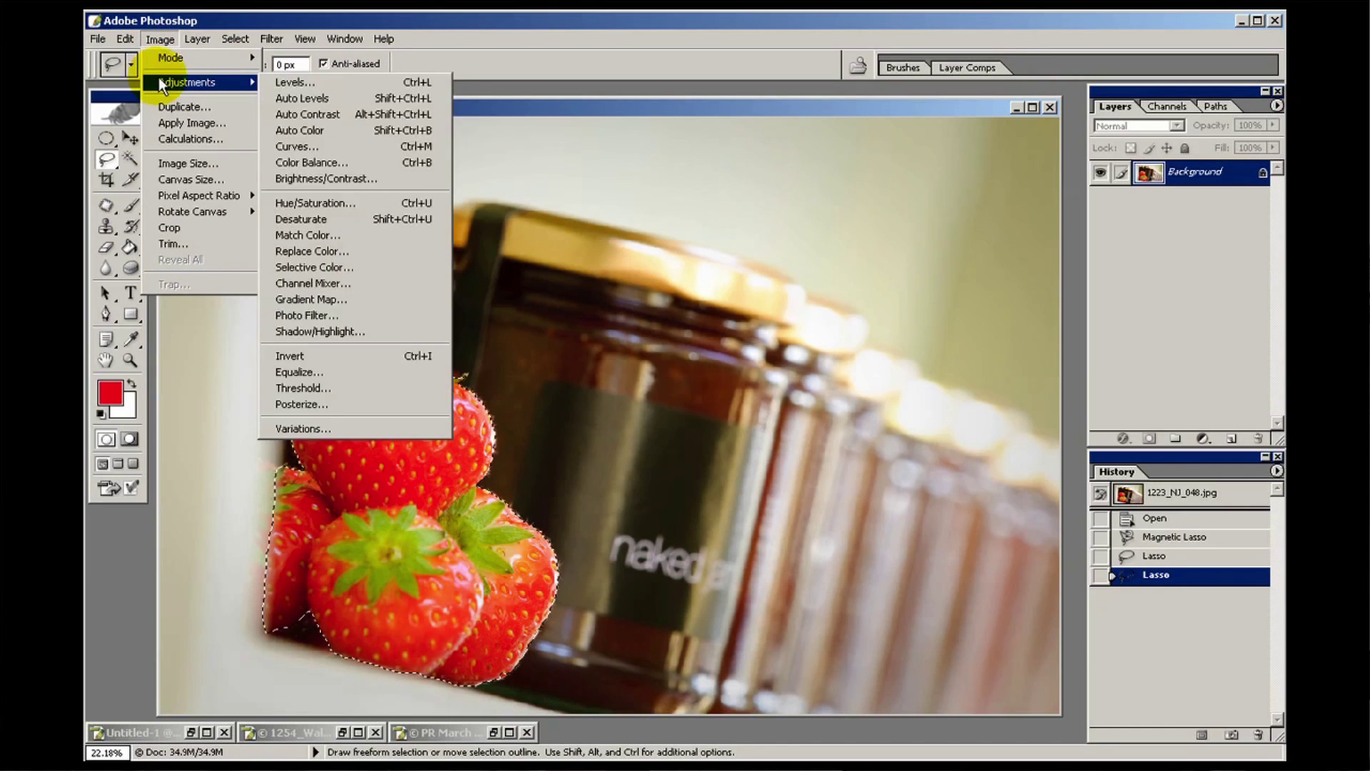
left_click(333, 168)
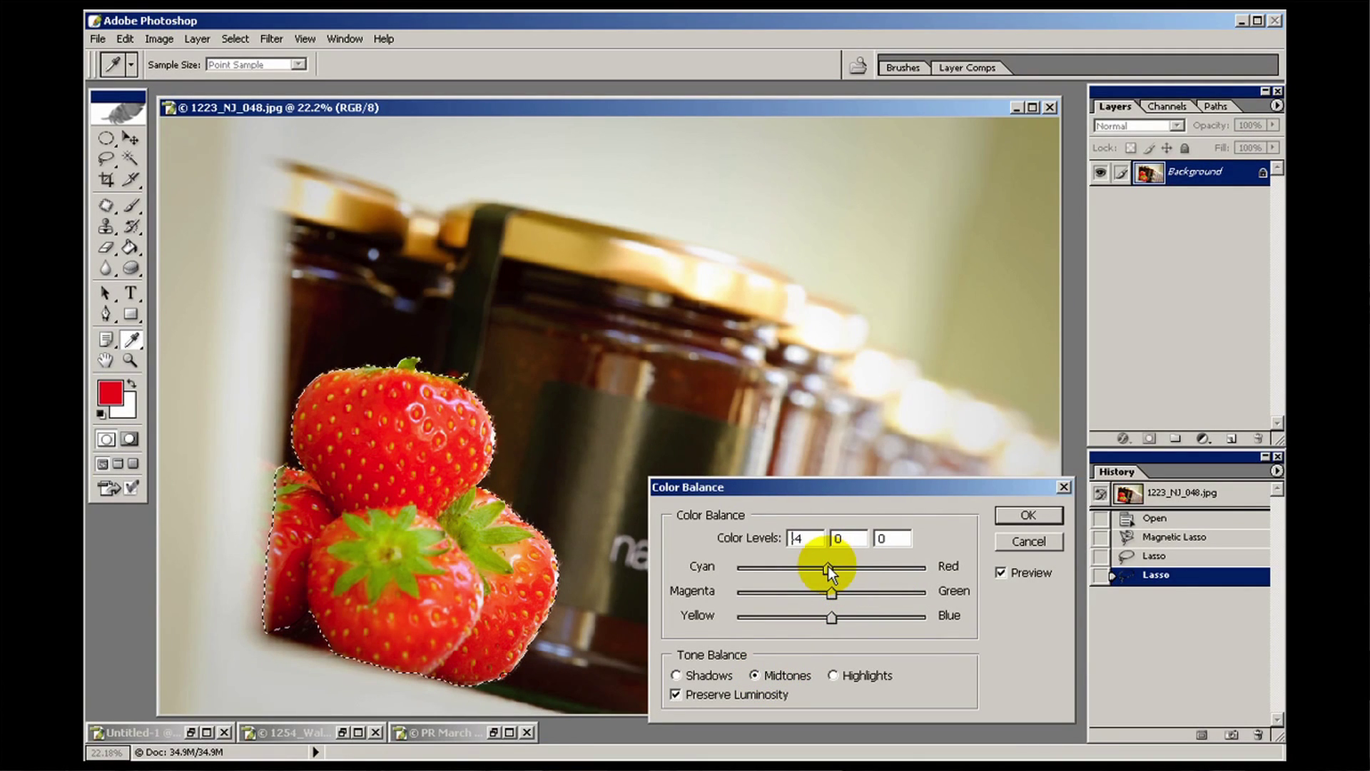
left_click_drag(807, 566, 803, 566)
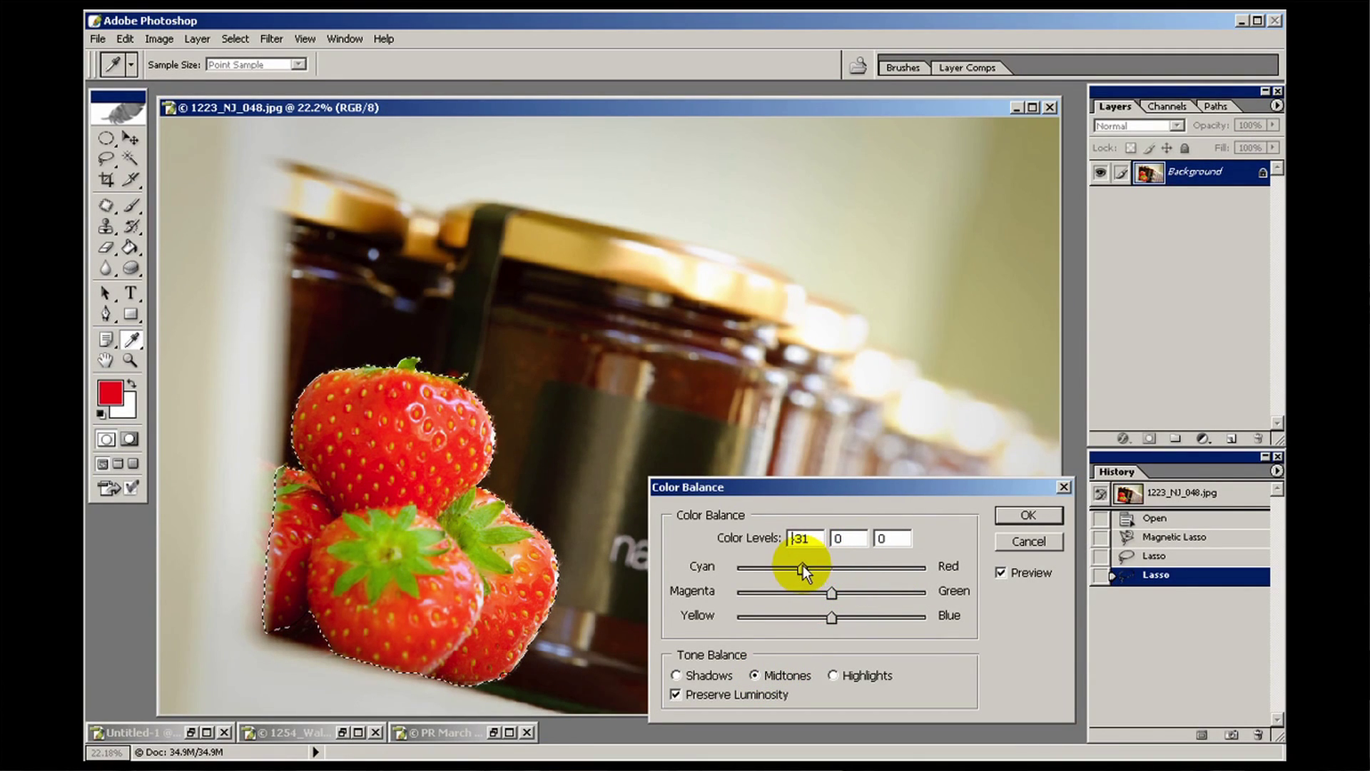
Set the Cyan/Red level of the Highlights to -13, apply the Color Balance and deselect the strawberries.
left_click(833, 674)
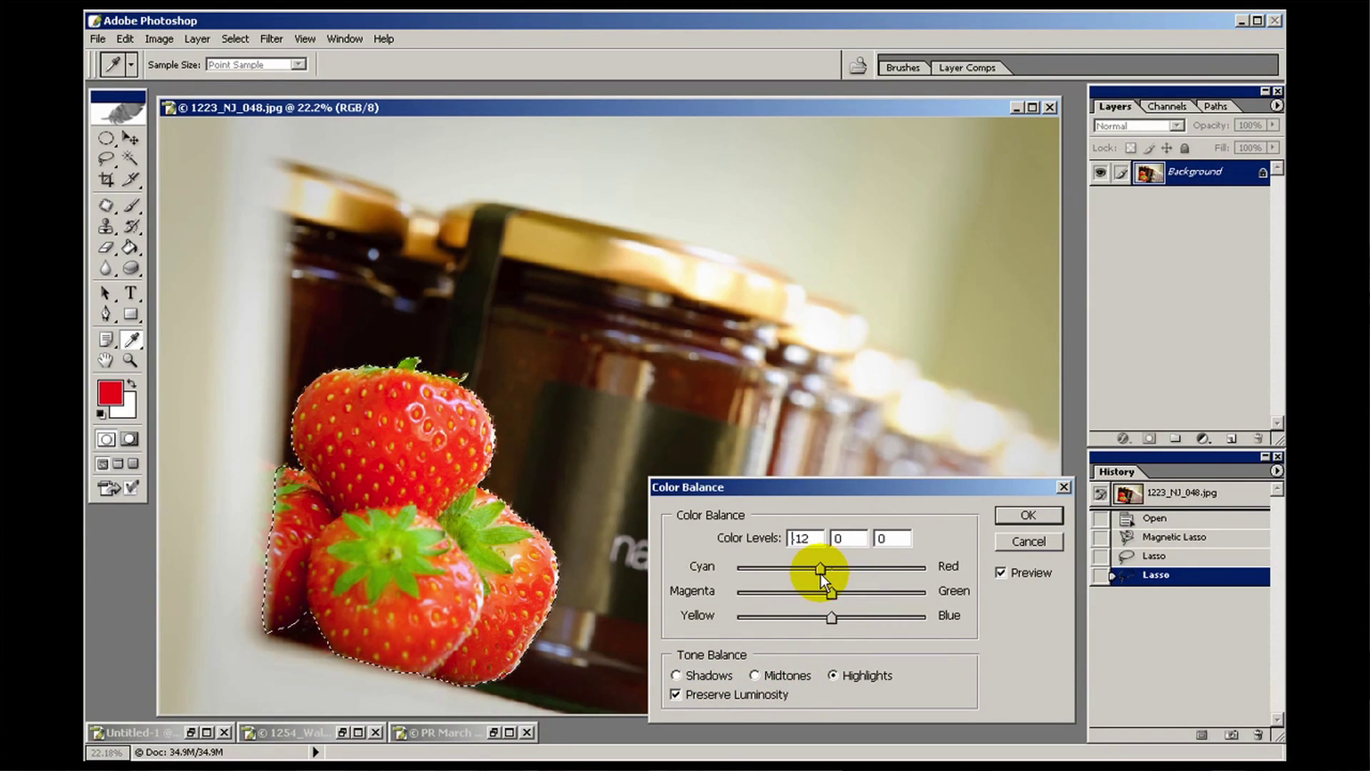
left_click_drag(821, 575, 819, 575)
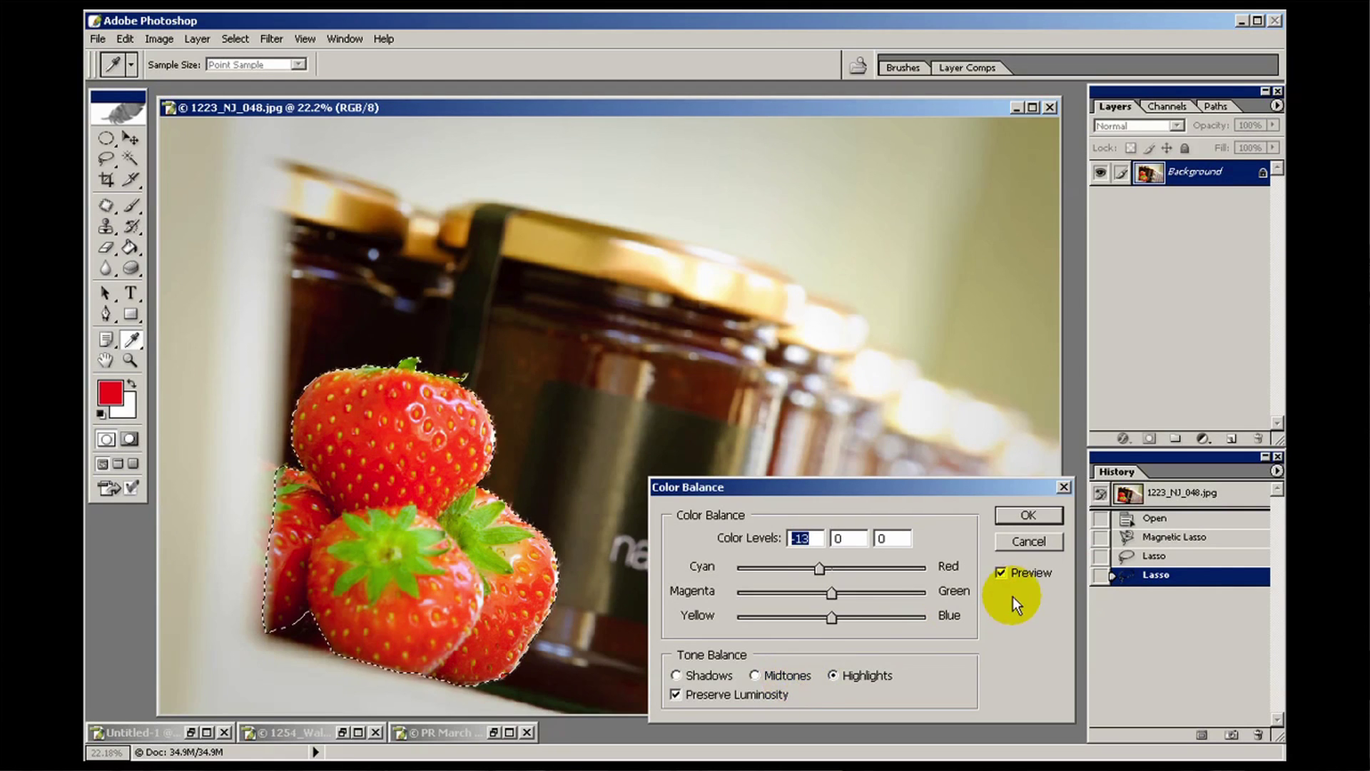
left_click(1001, 574)
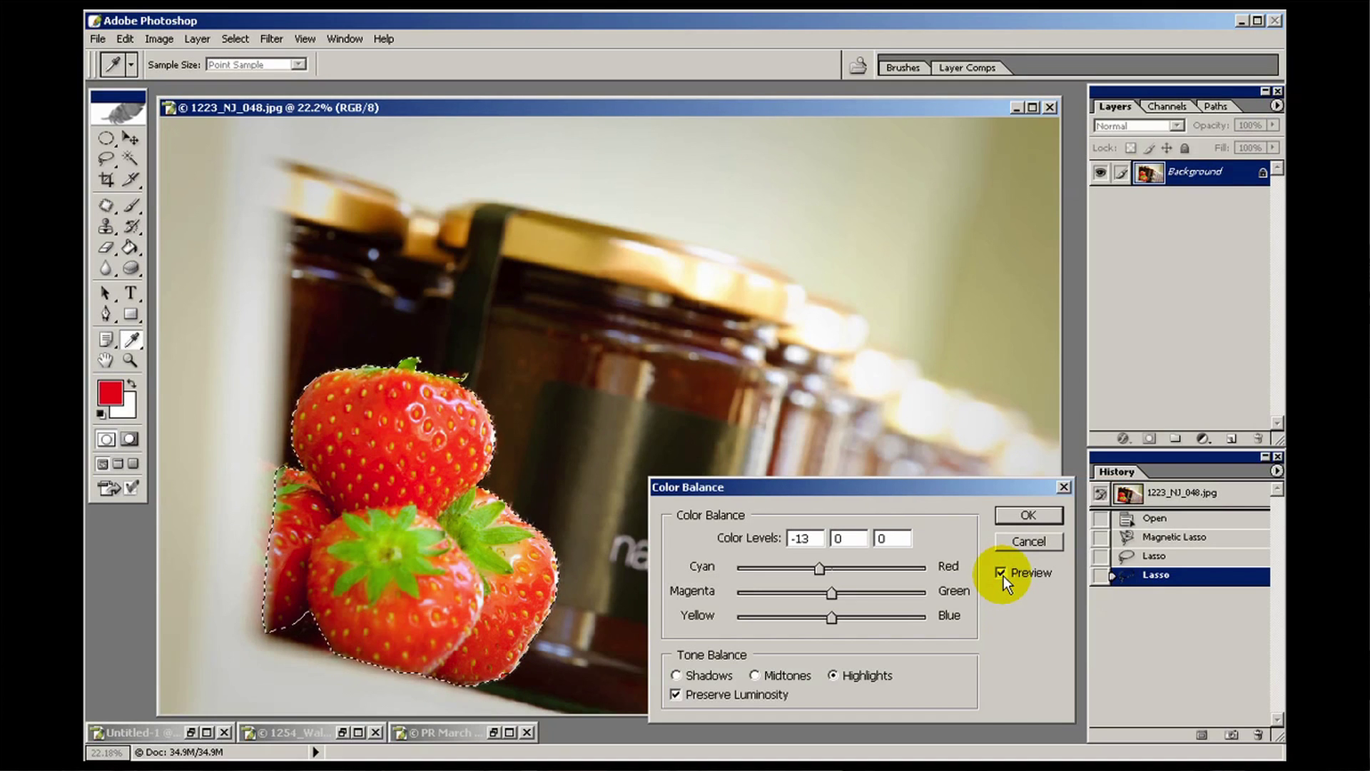
left_click(1030, 515)
key("l")
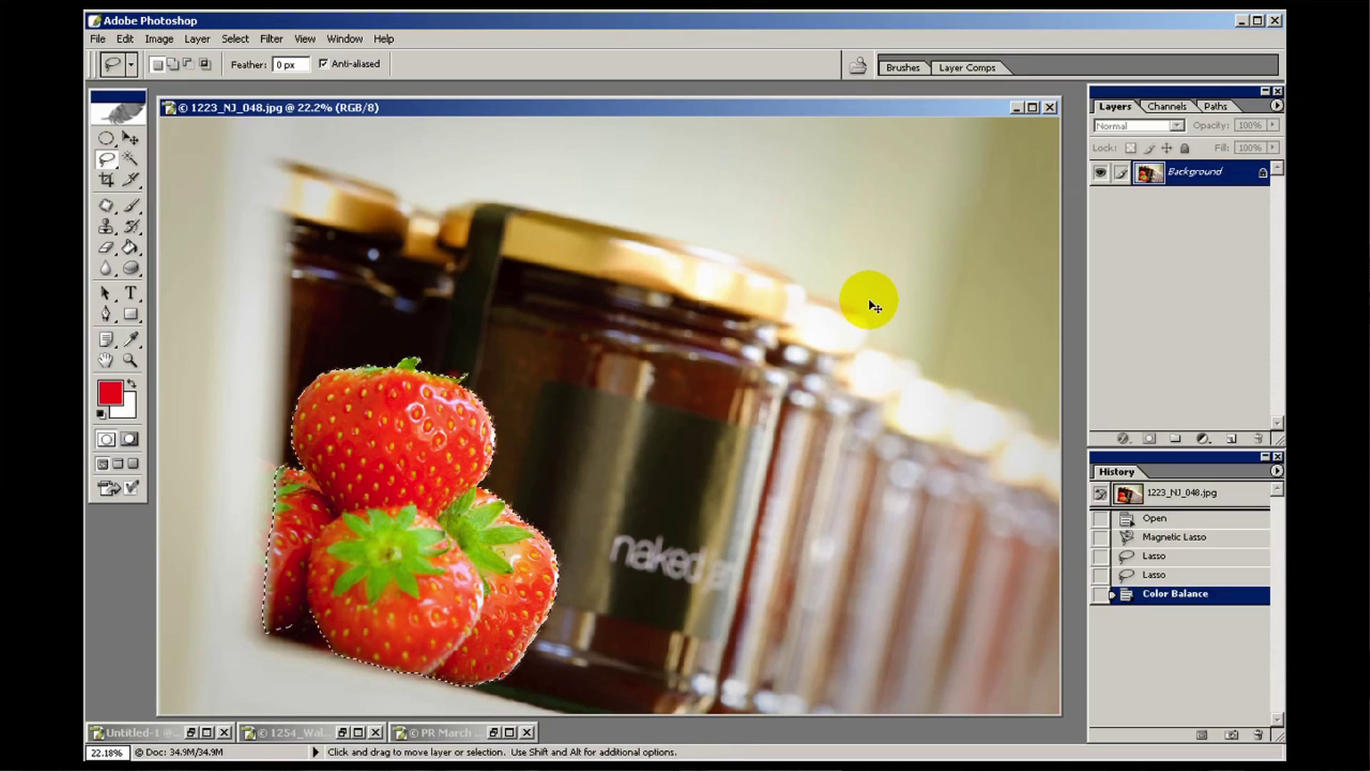
key("ctrl+d")
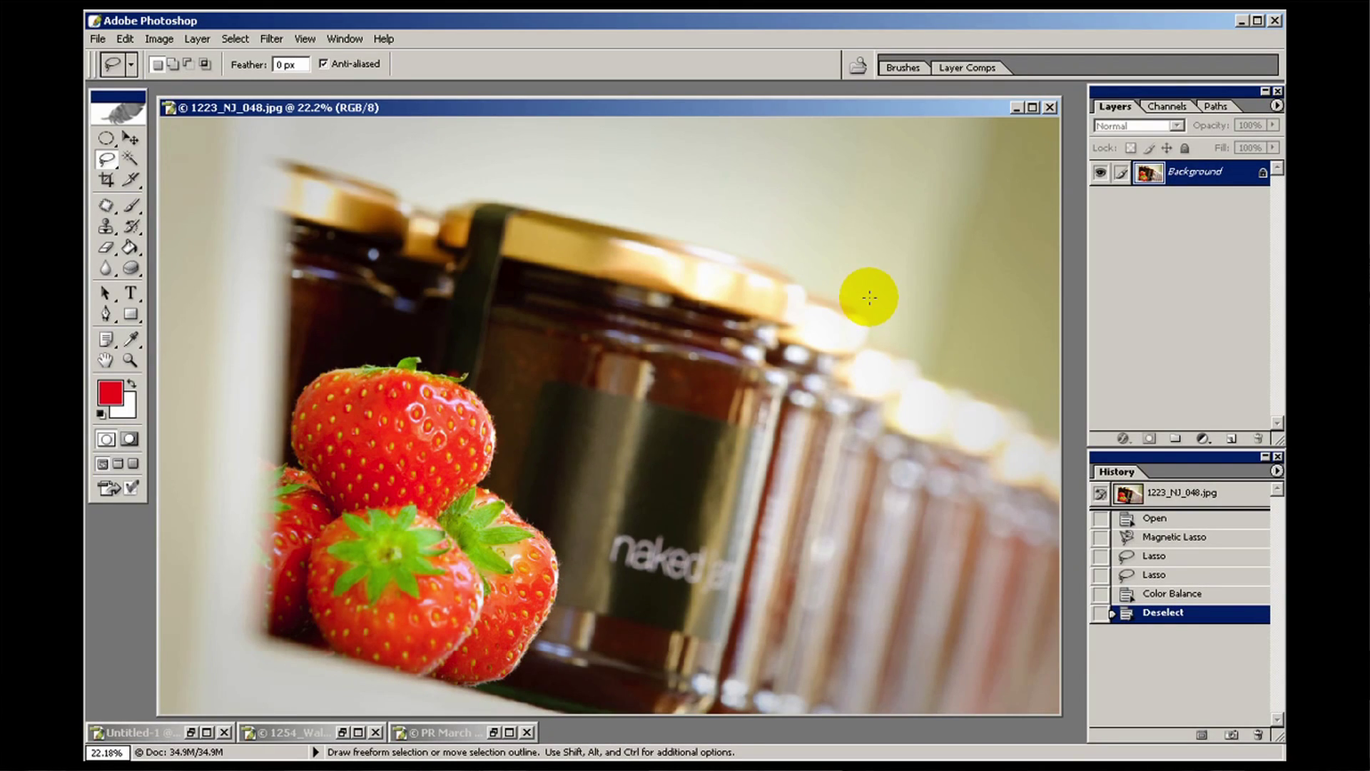